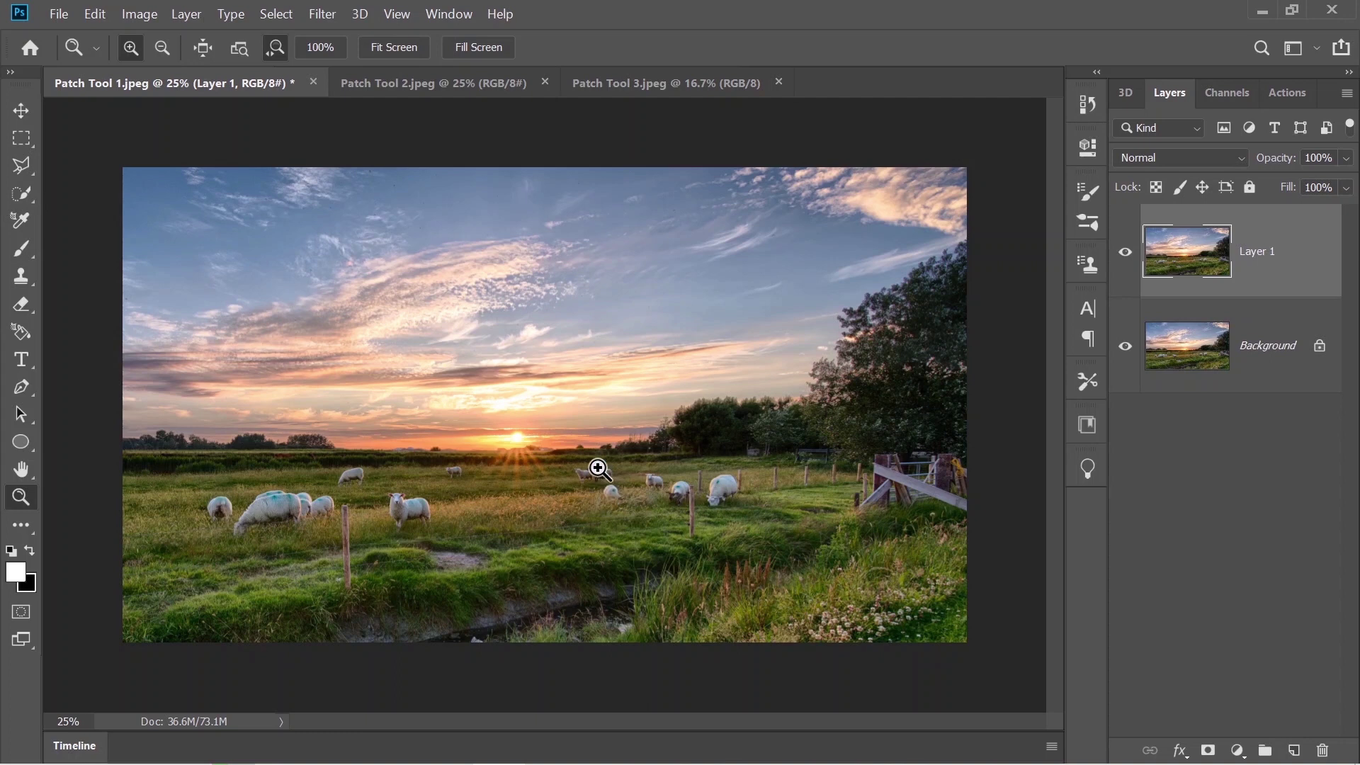
# Step: Outline the lone sheep in front of the dark hedge with the Patch tool, leaving a small margin of grass
pyautogui.moveTo(471, 477); pyautogui.dragTo(574, 477)
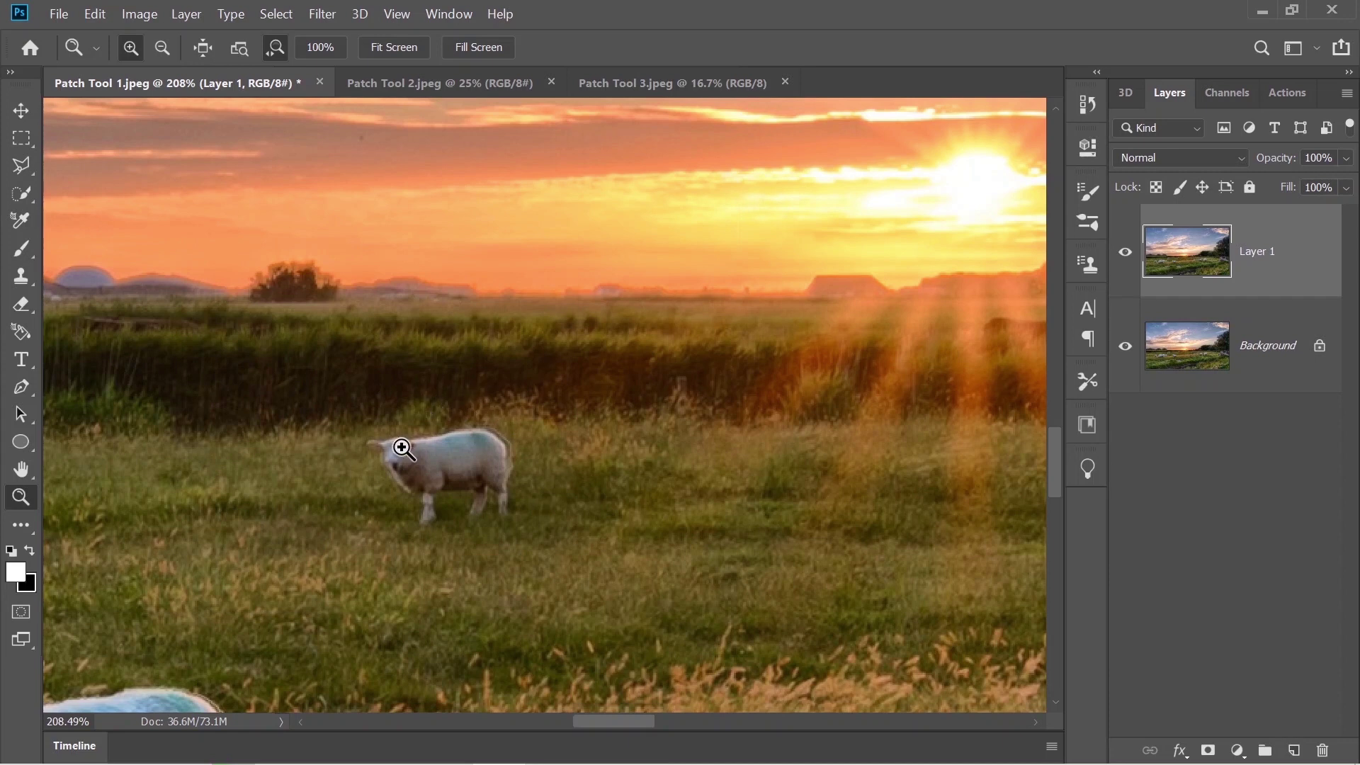
pyautogui.click(27, 525)
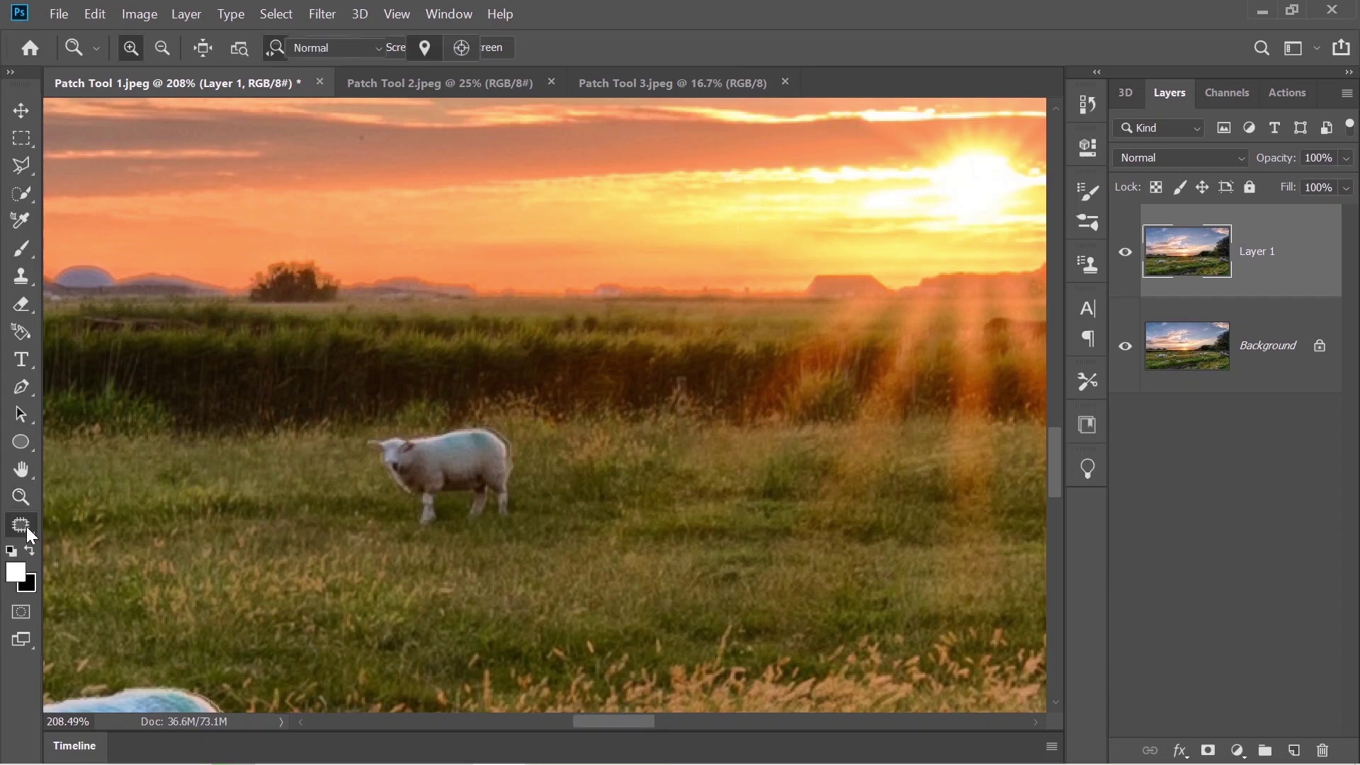
pyautogui.rightClick(27, 525)
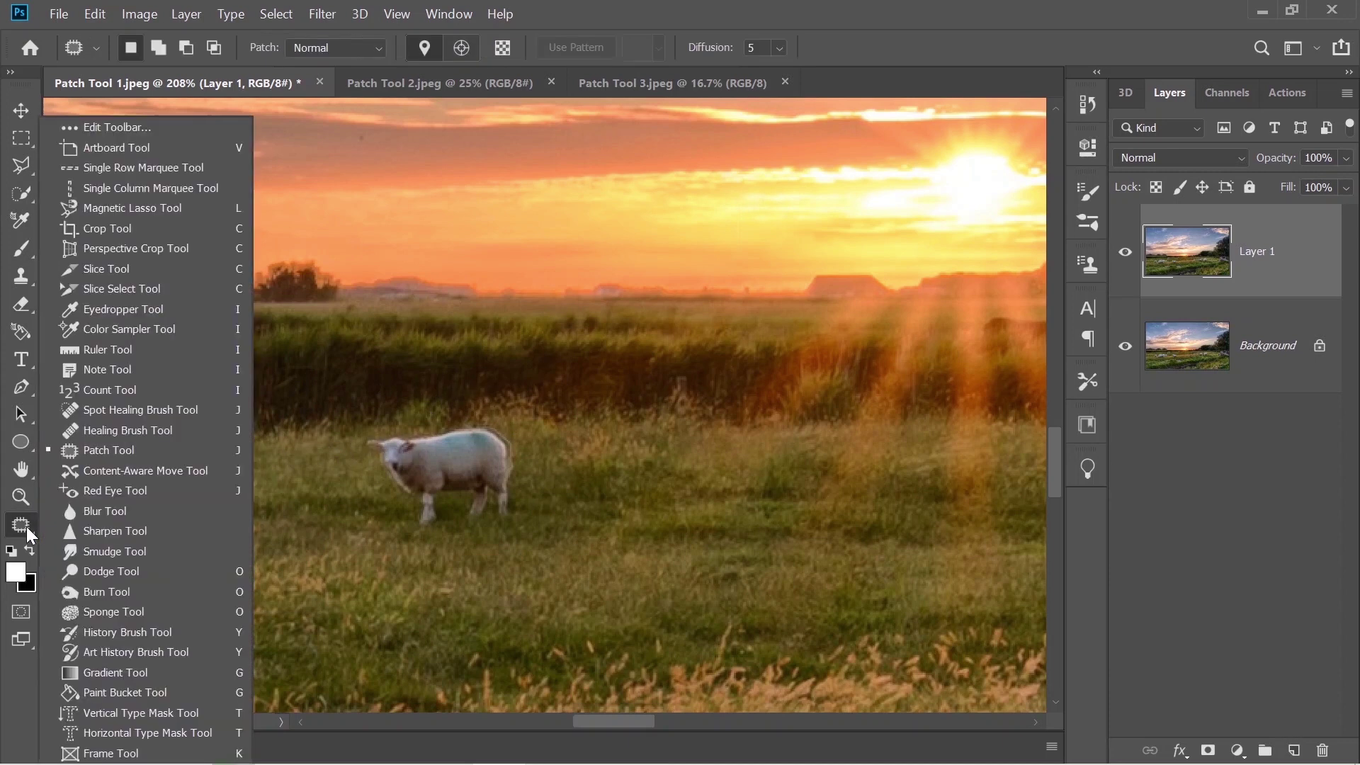
pyautogui.click(132, 452)
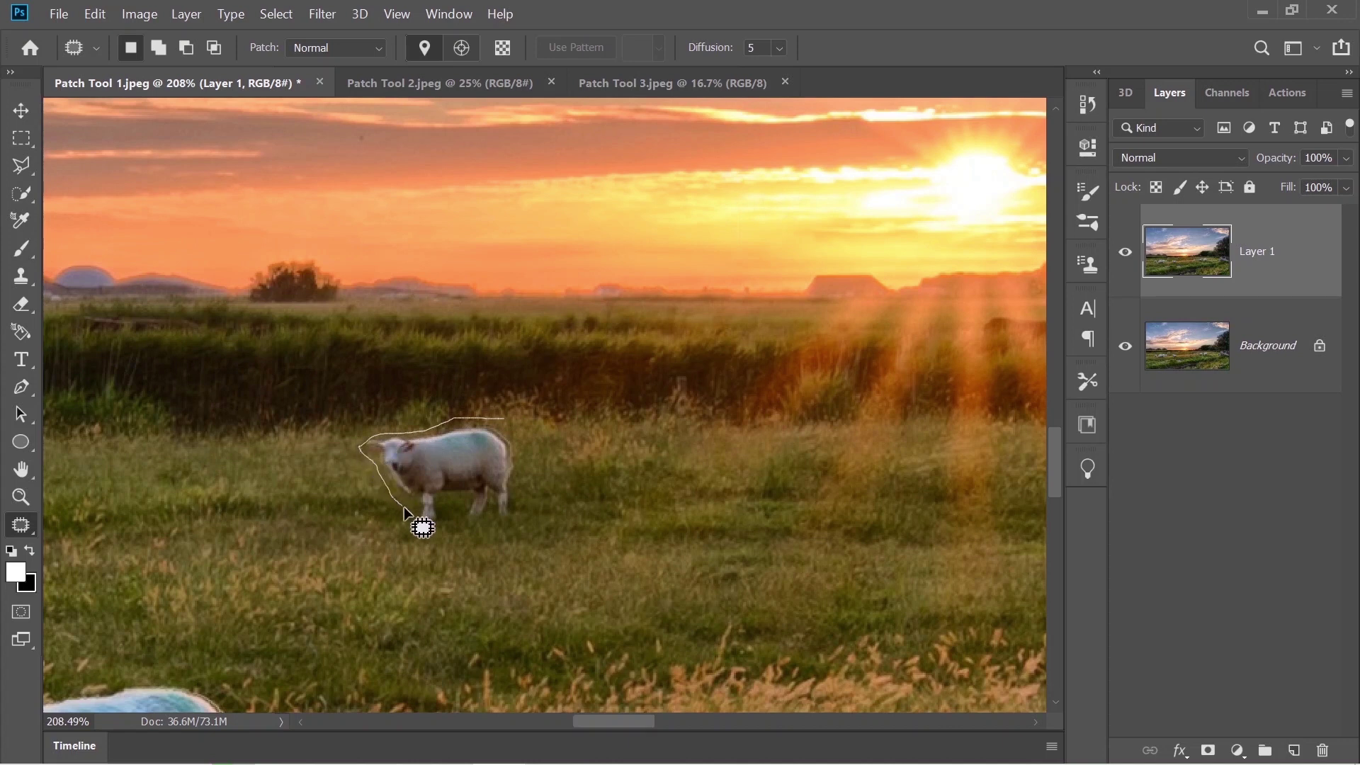
pyautogui.moveTo(414, 534); pyautogui.dragTo(441, 536)
pyautogui.moveTo(517, 422); pyautogui.dragTo(517, 422)
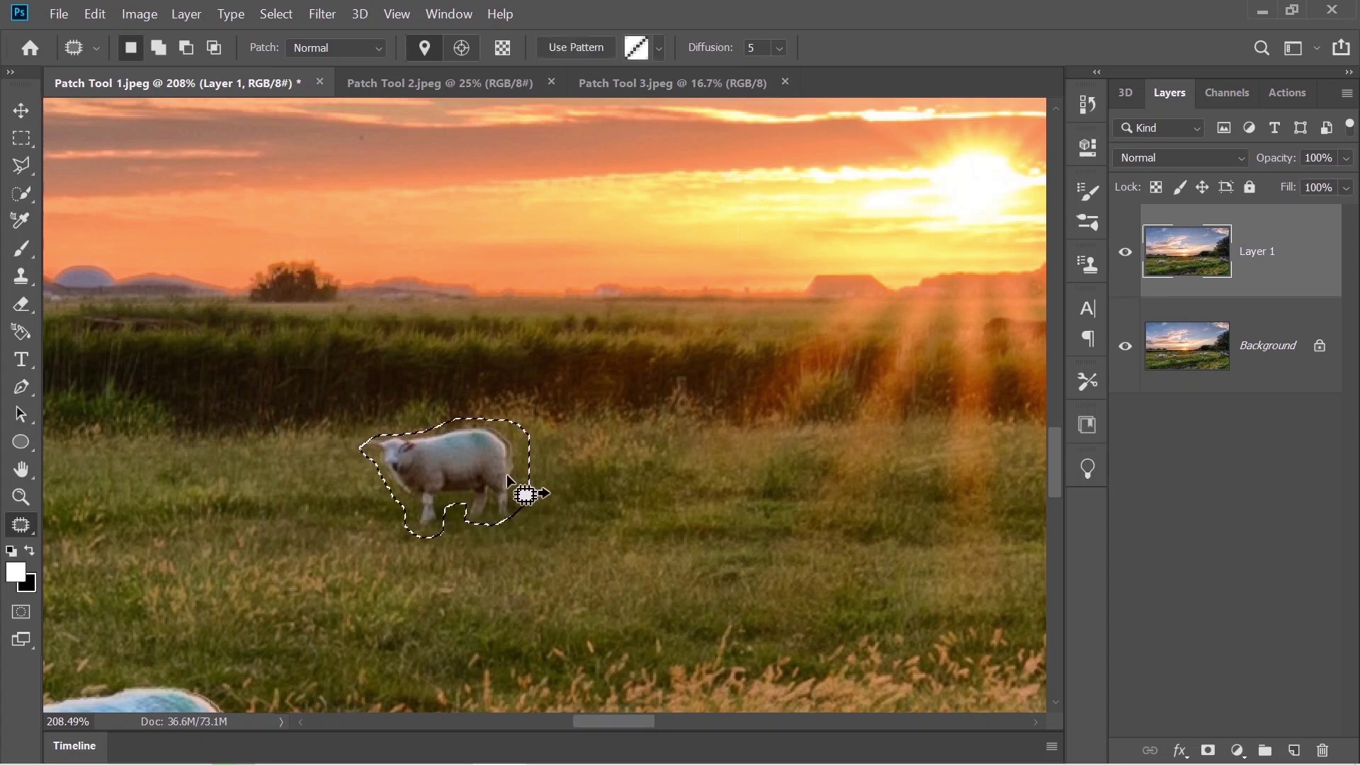
# Step: Patch the outlined sheep with the empty grass on its left and deselect
pyautogui.moveTo(476, 468); pyautogui.dragTo(240, 471)
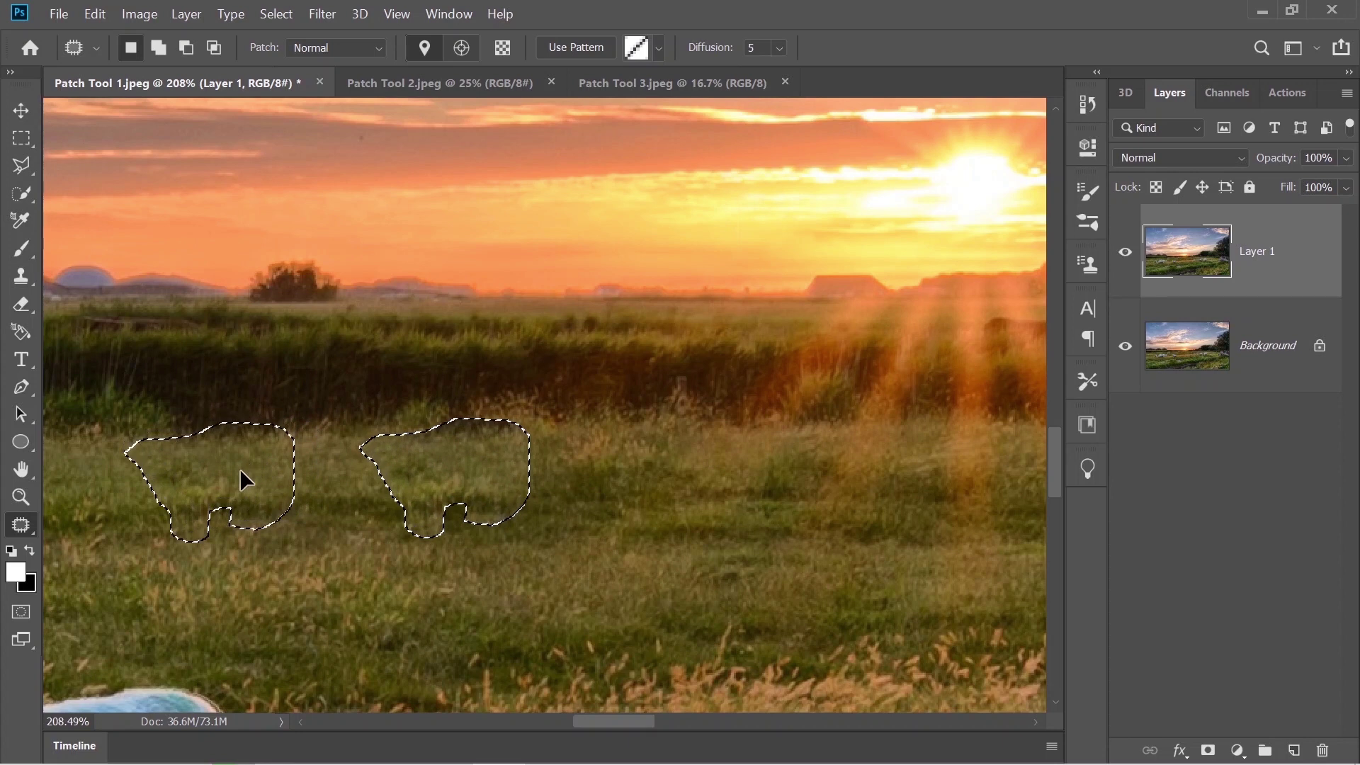
pyautogui.moveTo(240, 469); pyautogui.dragTo(184, 472)
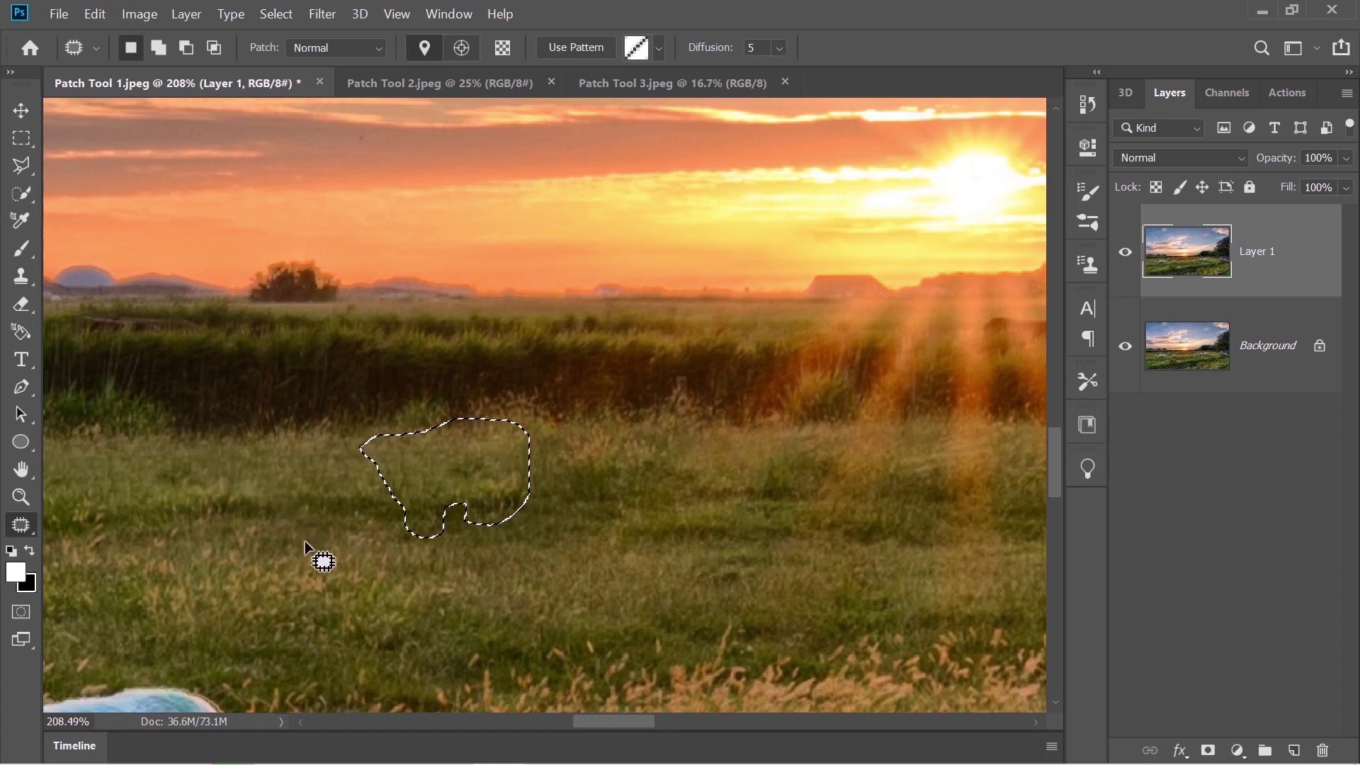
pyautogui.hotkey('ctrl', 'd')
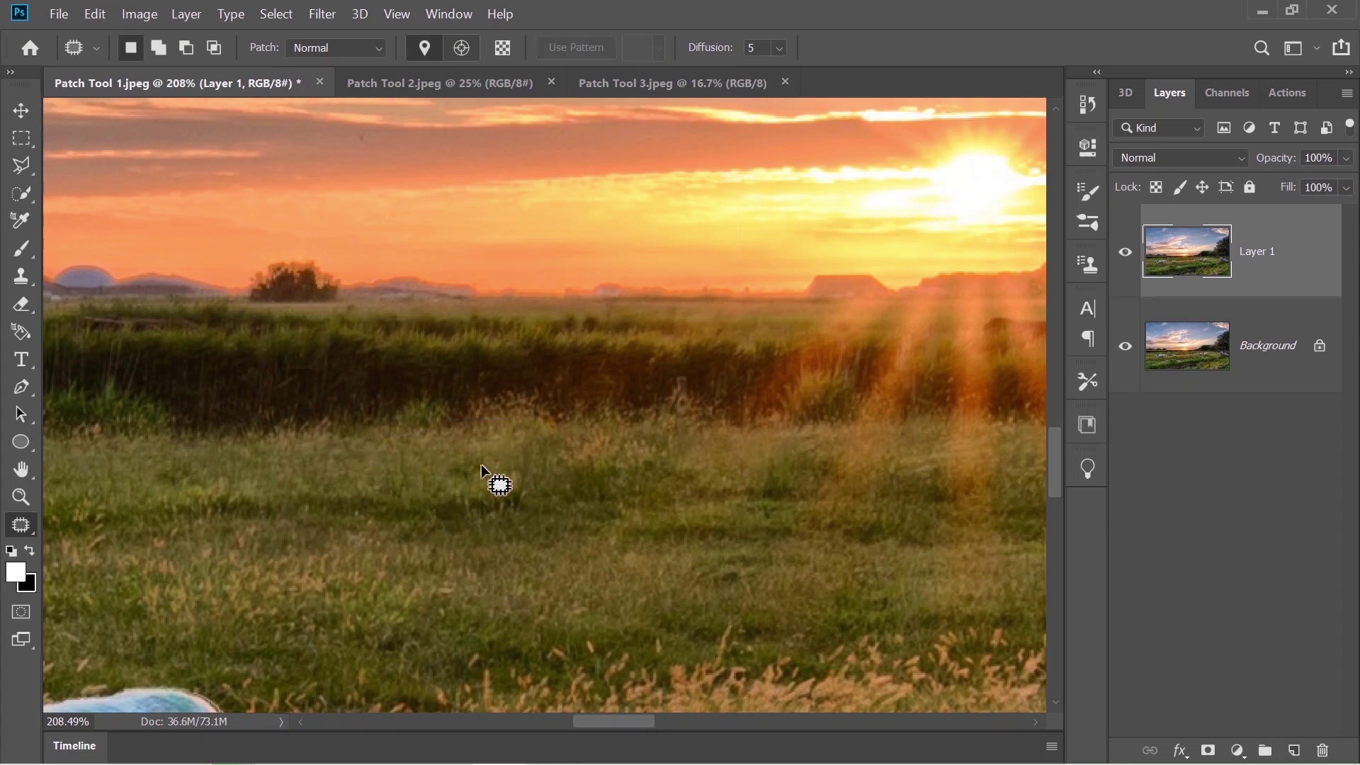
# Step: Compare the retouched field with the original by hiding and reshowing Layer 1
pyautogui.click(1125, 252)
pyautogui.press('z')
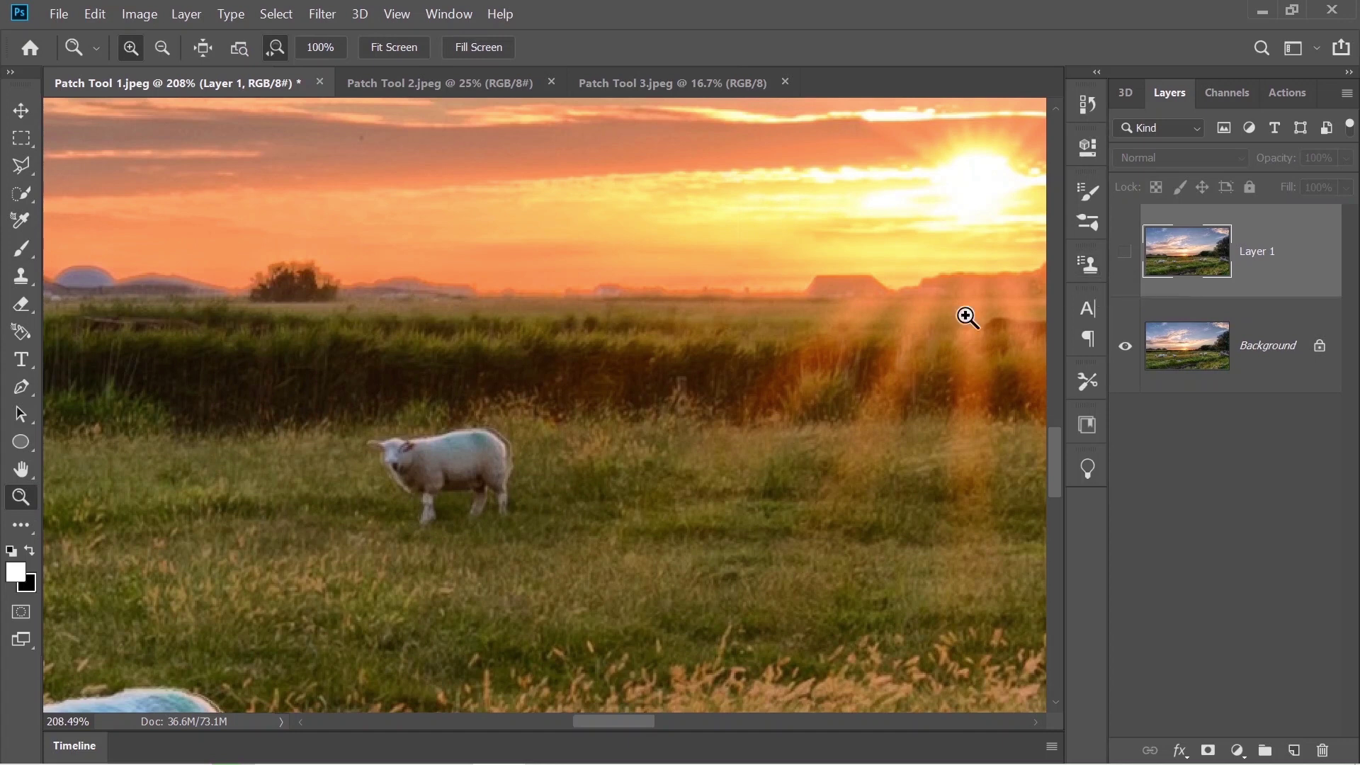
pyautogui.moveTo(776, 409); pyautogui.dragTo(662, 407)
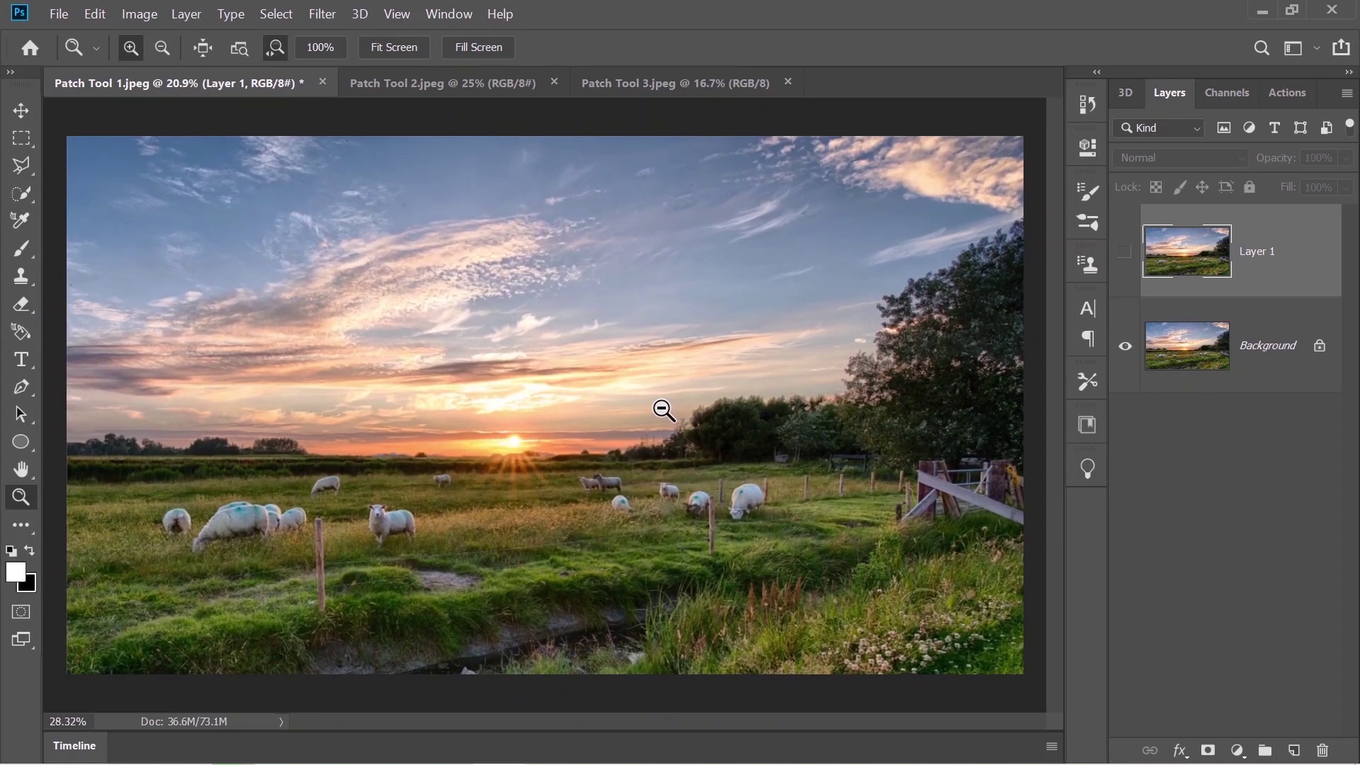
pyautogui.click(1125, 255)
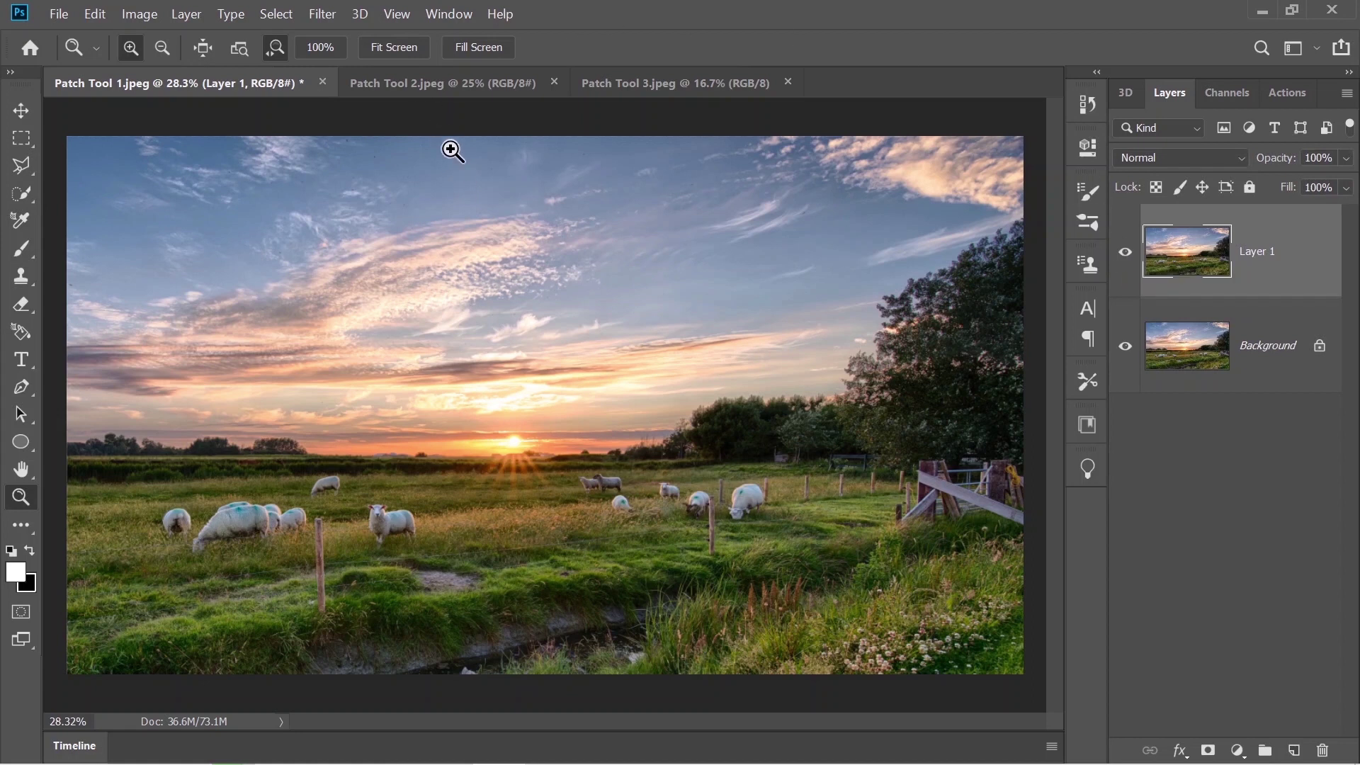
# Step: In Patch Tool 2.jpeg, outline the lone swan left of centre with a closed Polygonal Lasso selection
pyautogui.click(418, 86)
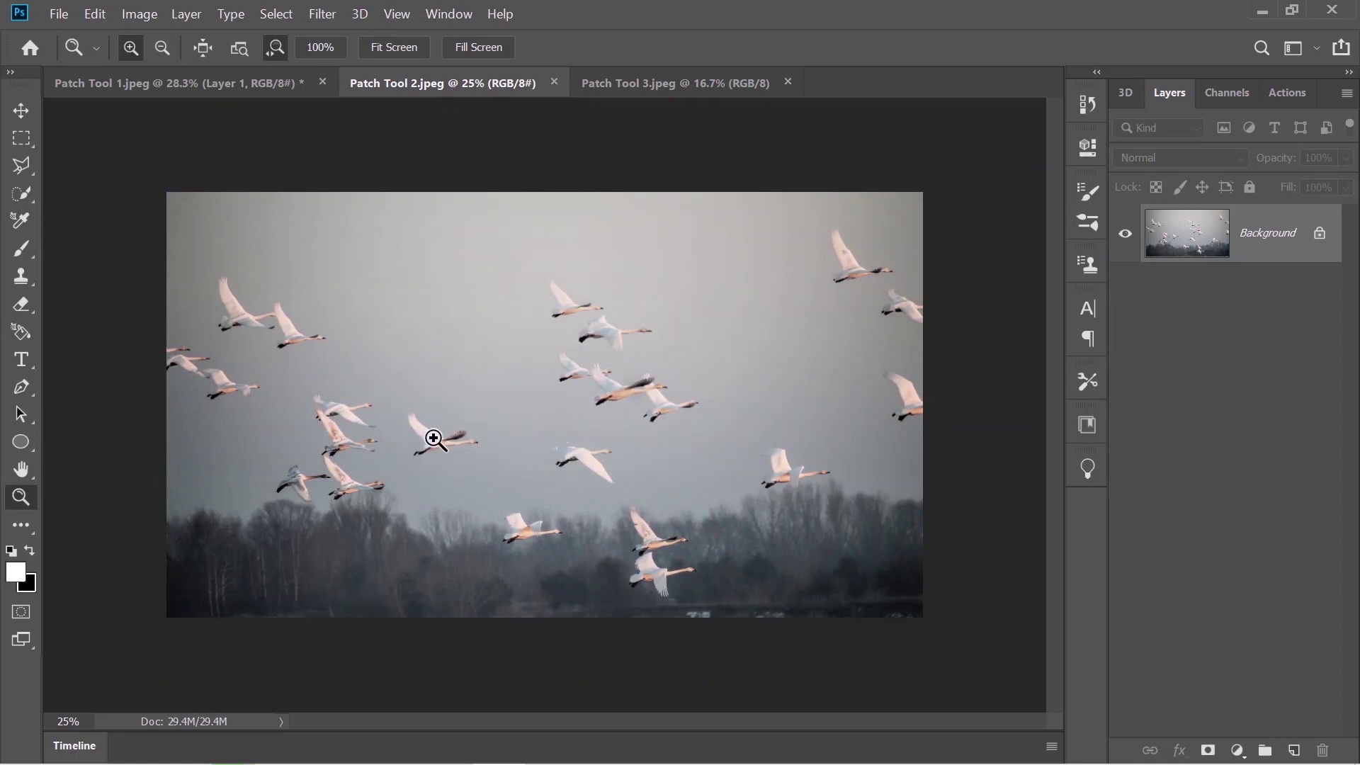
pyautogui.moveTo(421, 444); pyautogui.dragTo(542, 398)
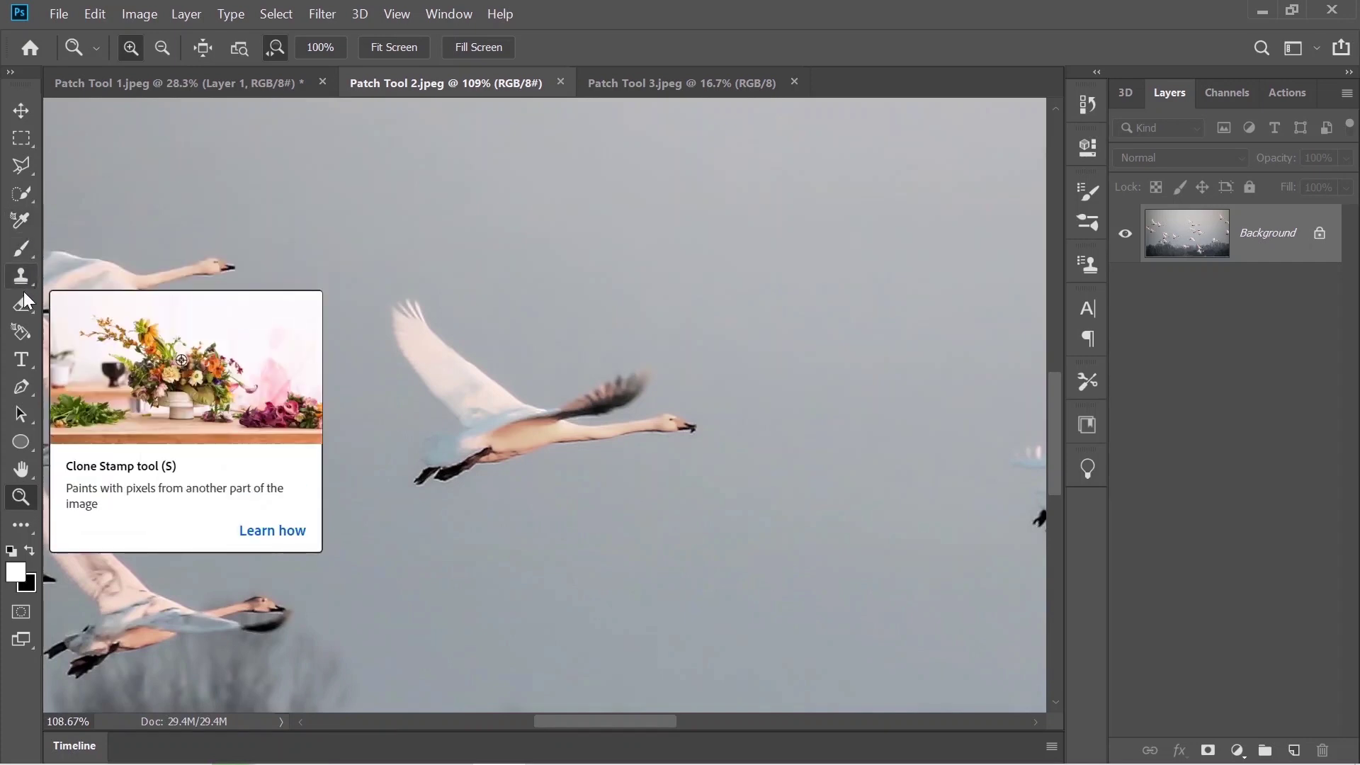
pyautogui.click(25, 173)
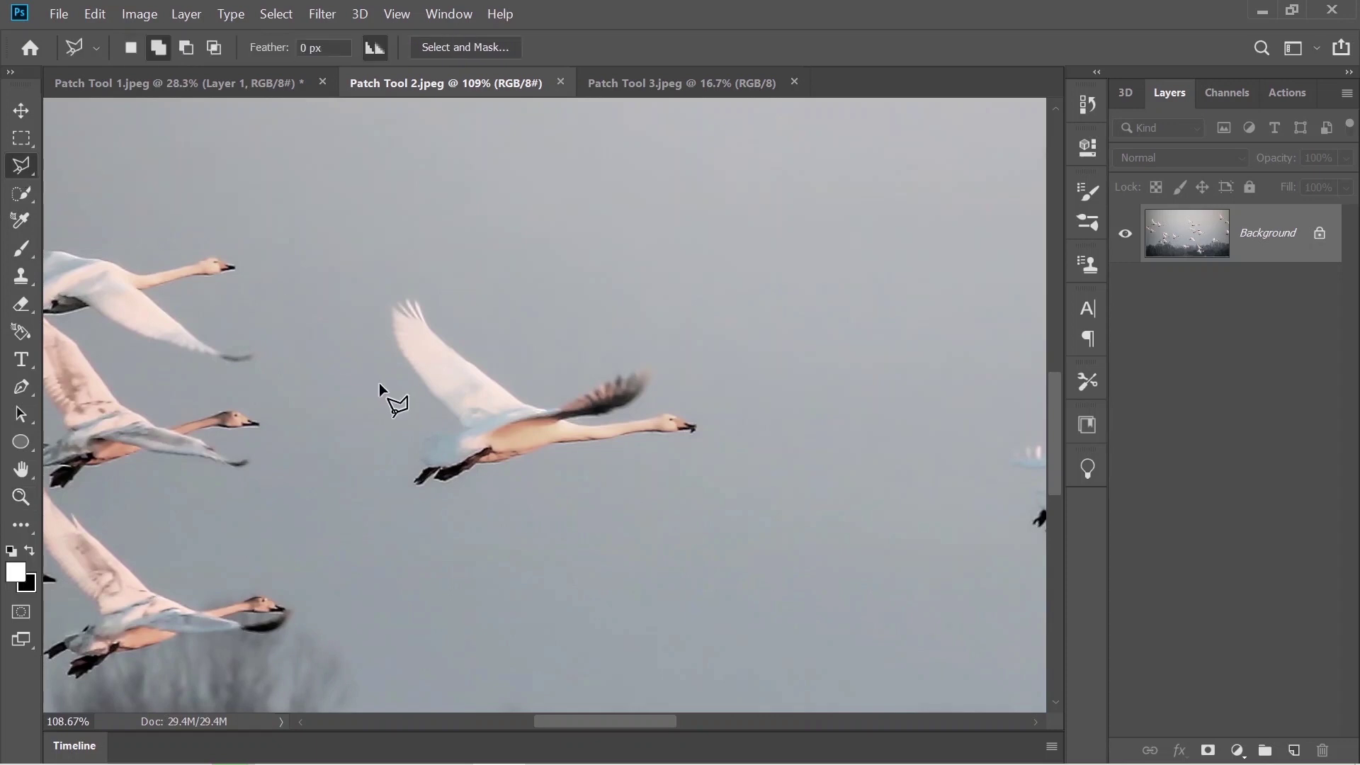
pyautogui.click(426, 422)
pyautogui.click(370, 308)
pyautogui.click(422, 279)
pyautogui.click(485, 352)
pyautogui.click(528, 384)
pyautogui.click(664, 350)
pyautogui.click(418, 502)
pyautogui.click(388, 475)
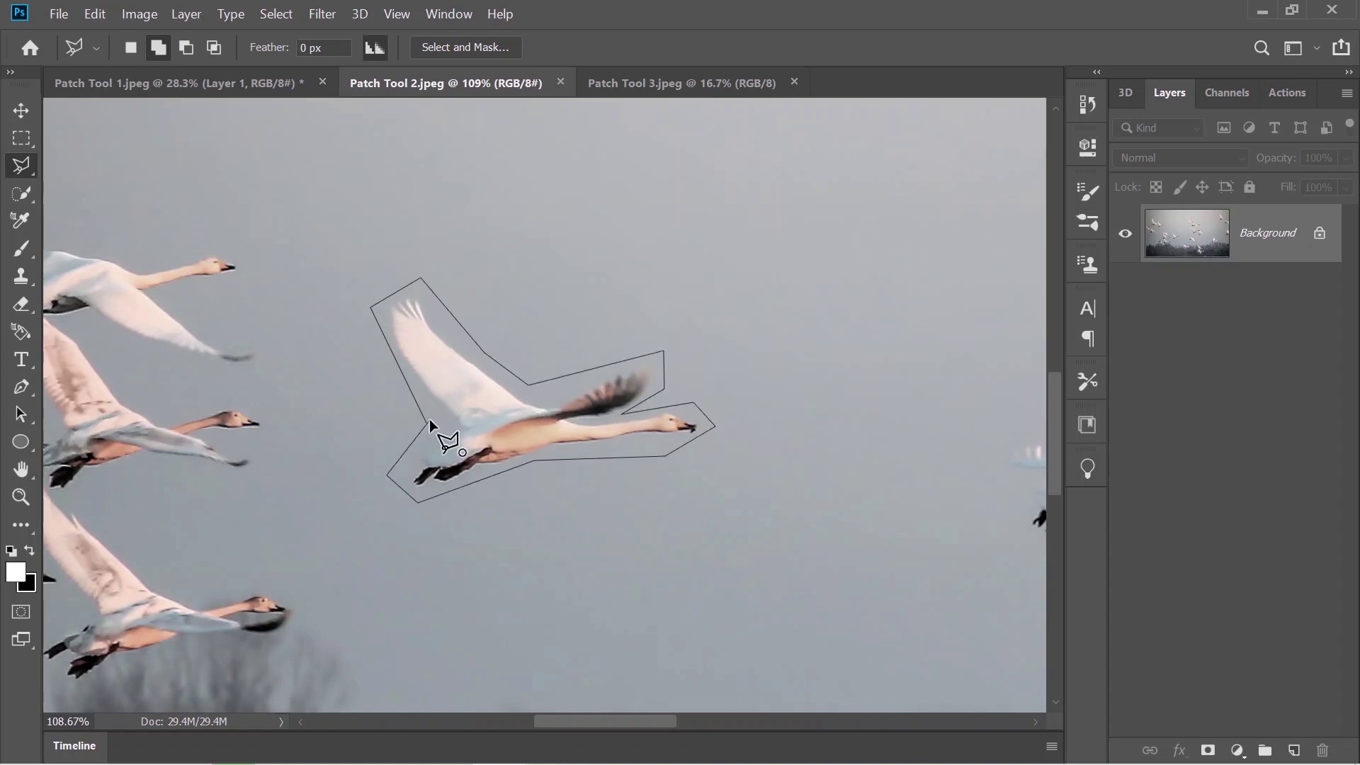
pyautogui.click(427, 422)
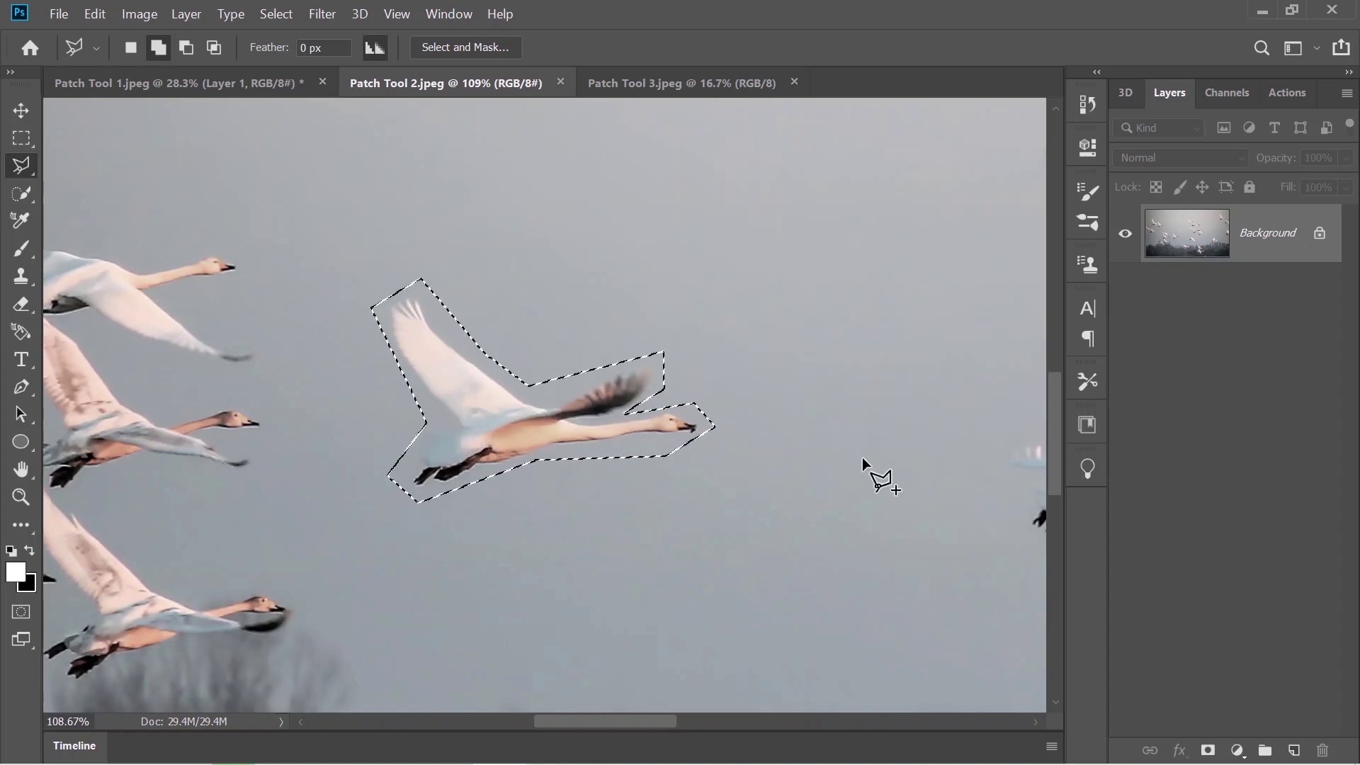
# Step: Patch the selected swan with the empty sky above and to its right, and deselect
pyautogui.press('z')
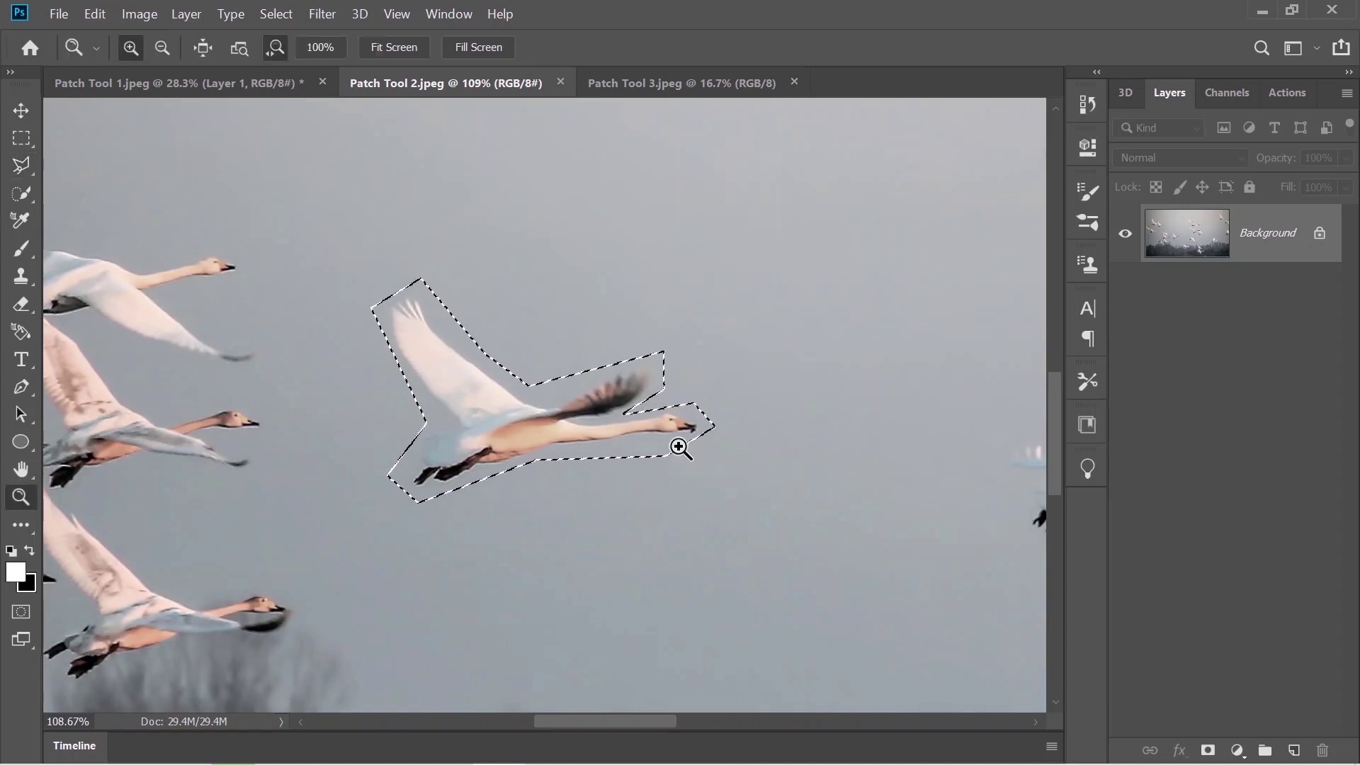
pyautogui.moveTo(741, 462); pyautogui.dragTo(700, 461)
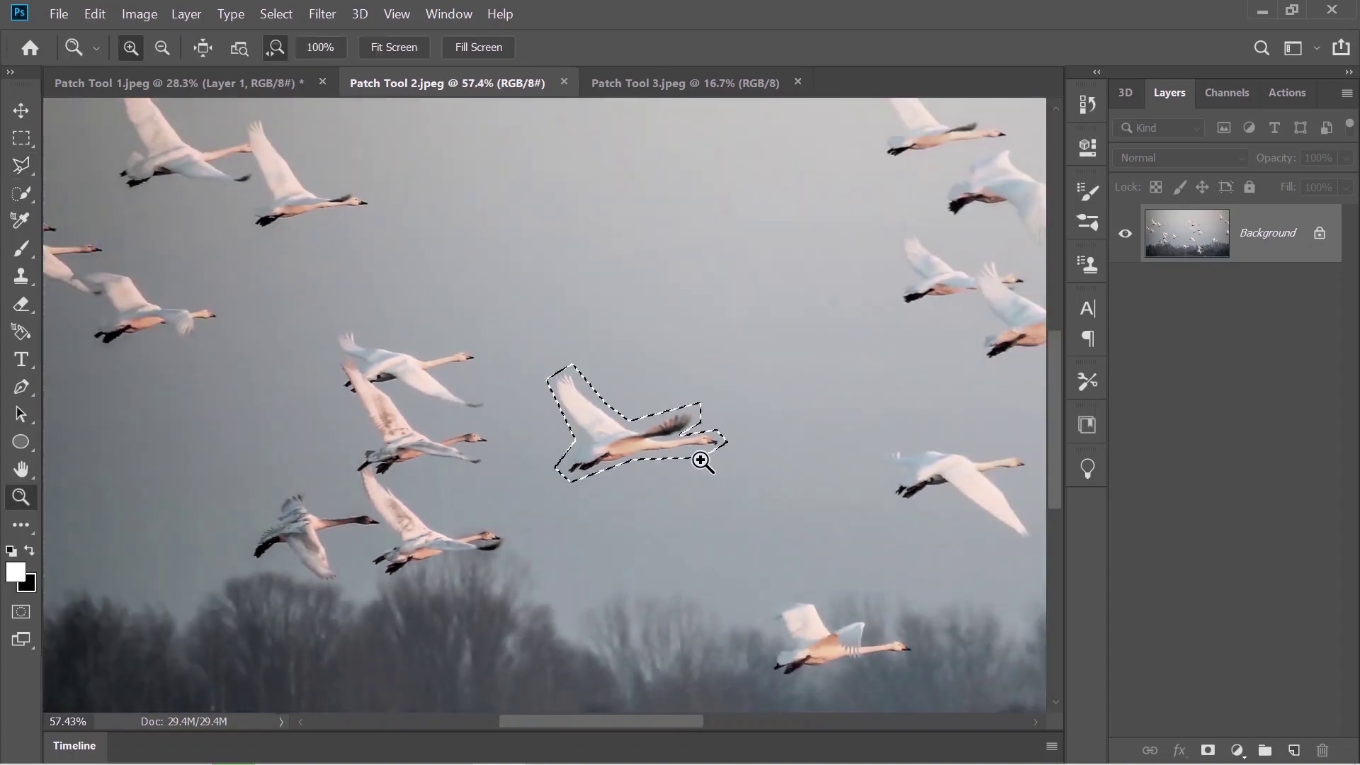
pyautogui.click(30, 522)
pyautogui.moveTo(614, 435); pyautogui.dragTo(703, 294)
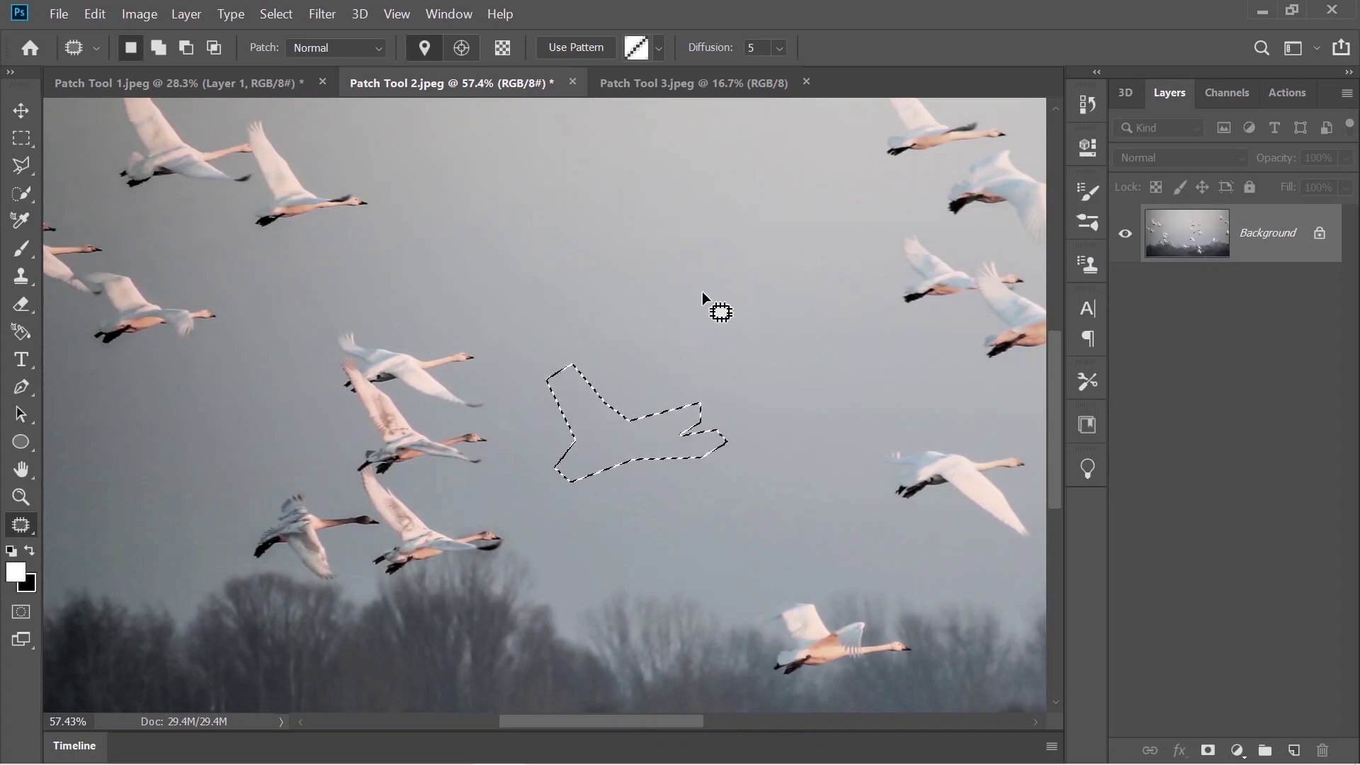
pyautogui.hotkey('ctrl', 'd')
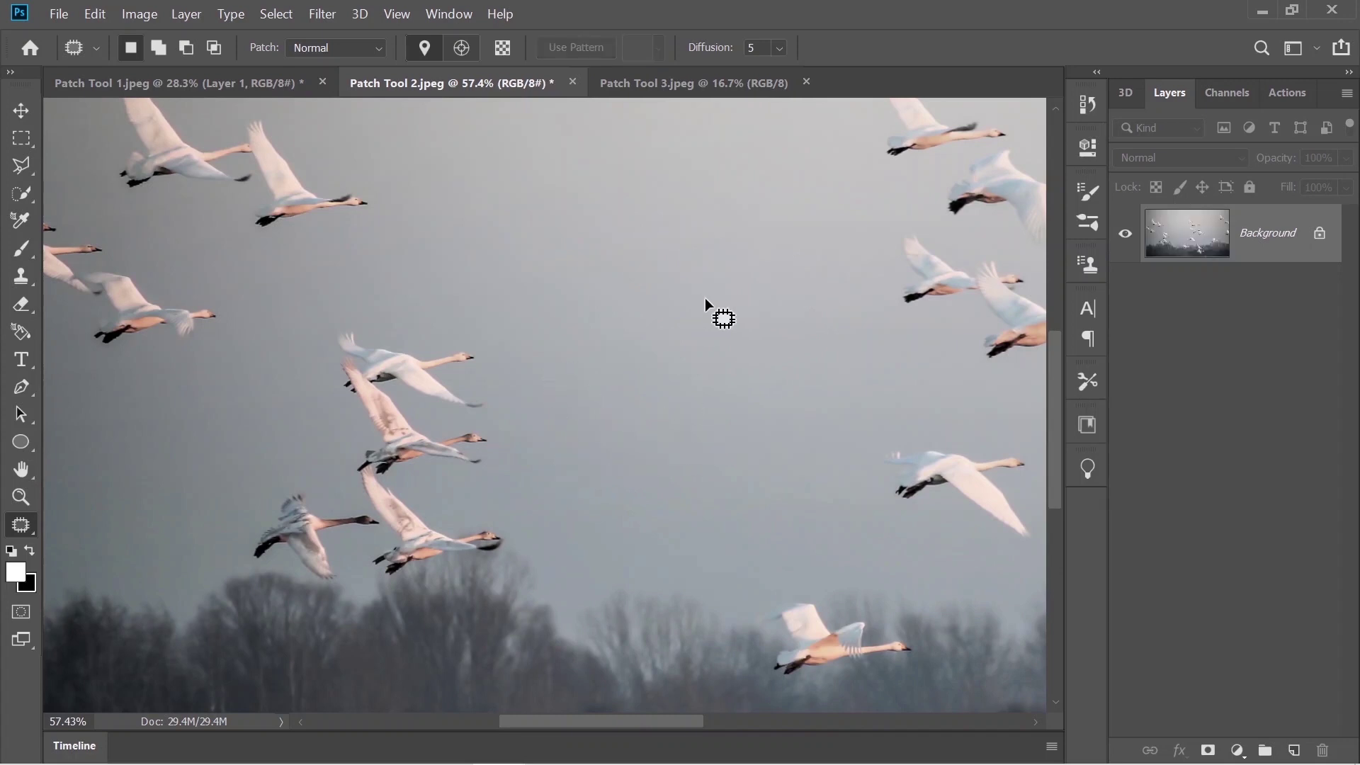
pyautogui.press('z')
pyautogui.moveTo(783, 389); pyautogui.dragTo(686, 380)
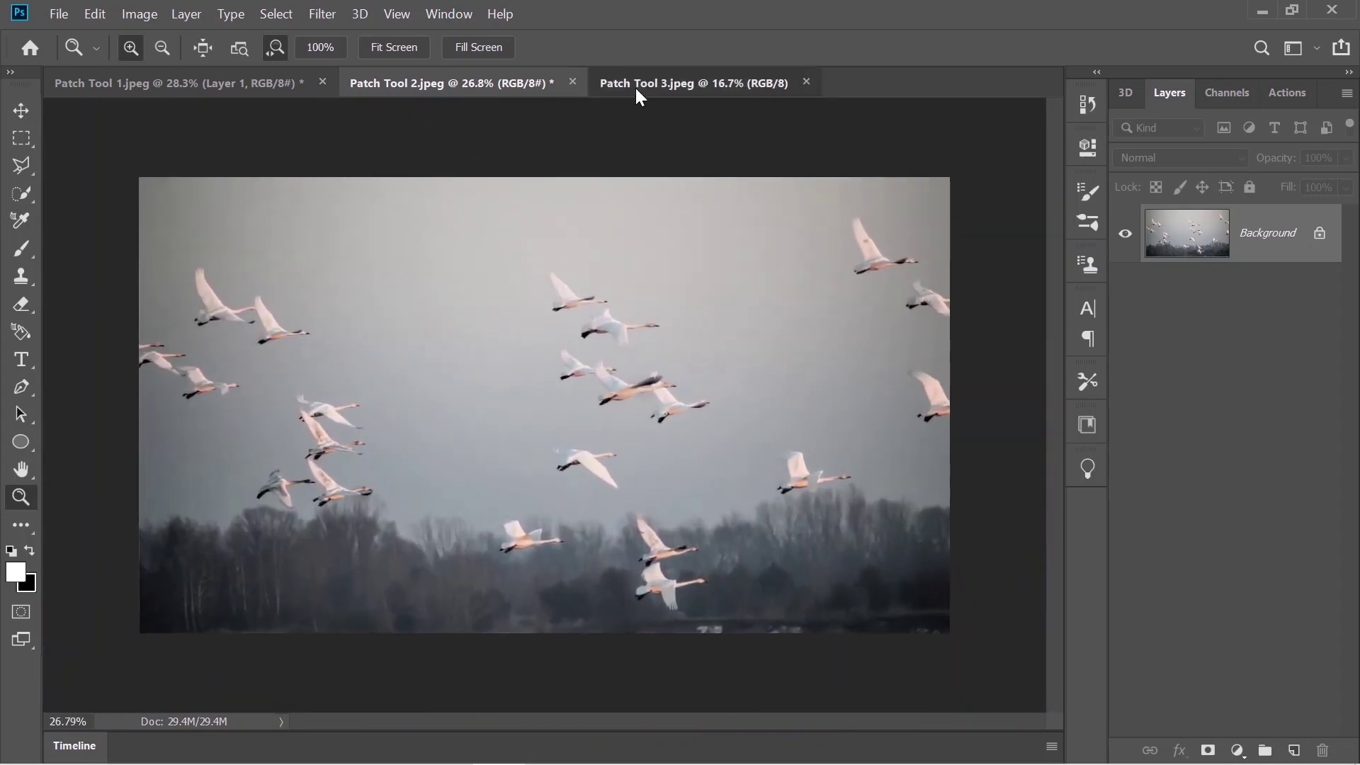
# Step: Switch to Patch Tool 3.jpeg and duplicate its Background layer
pyautogui.click(635, 88)
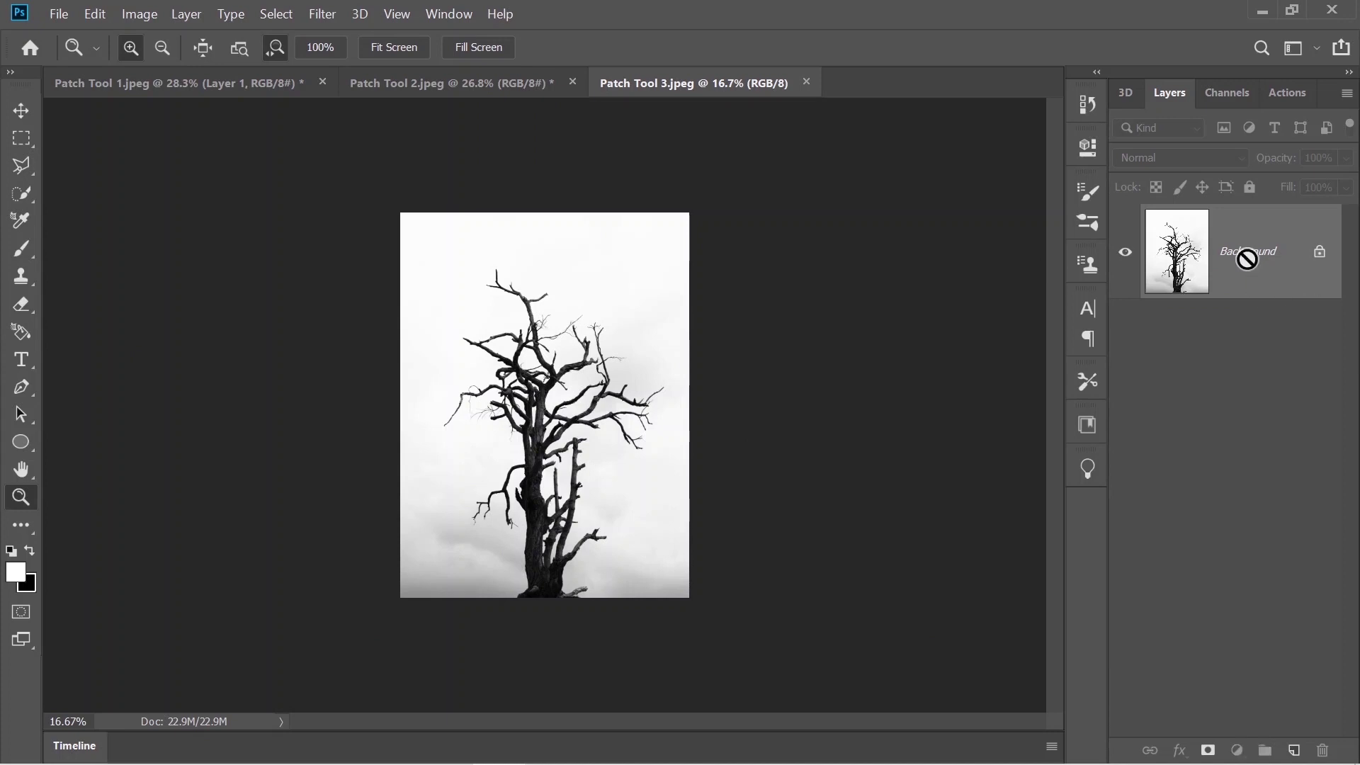
pyautogui.hotkey('ctrl', 'j')
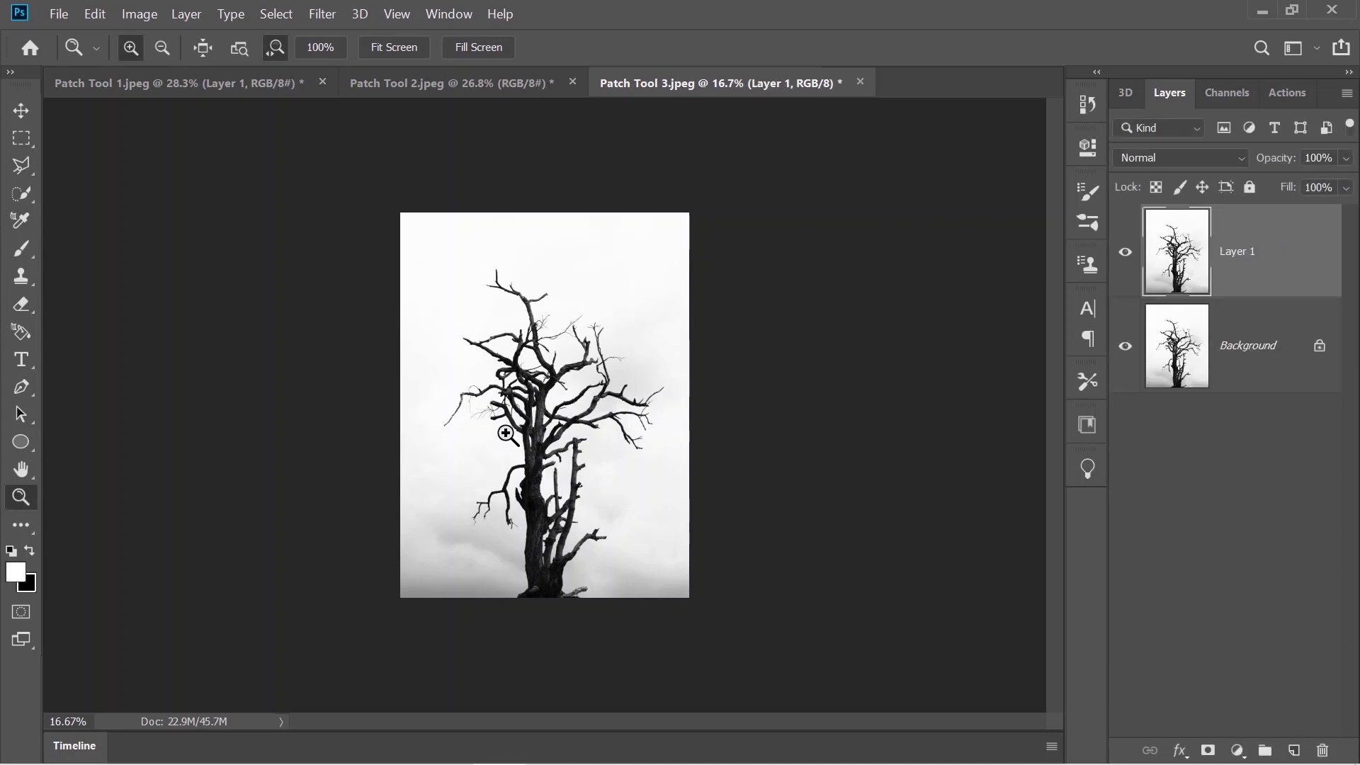
# Step: Outline the low branch on the trunk's left side with the Polygonal Lasso, closing the selection along the trunk edge
pyautogui.moveTo(458, 401); pyautogui.dragTo(626, 409)
pyautogui.scroll(-5, 644, 418)
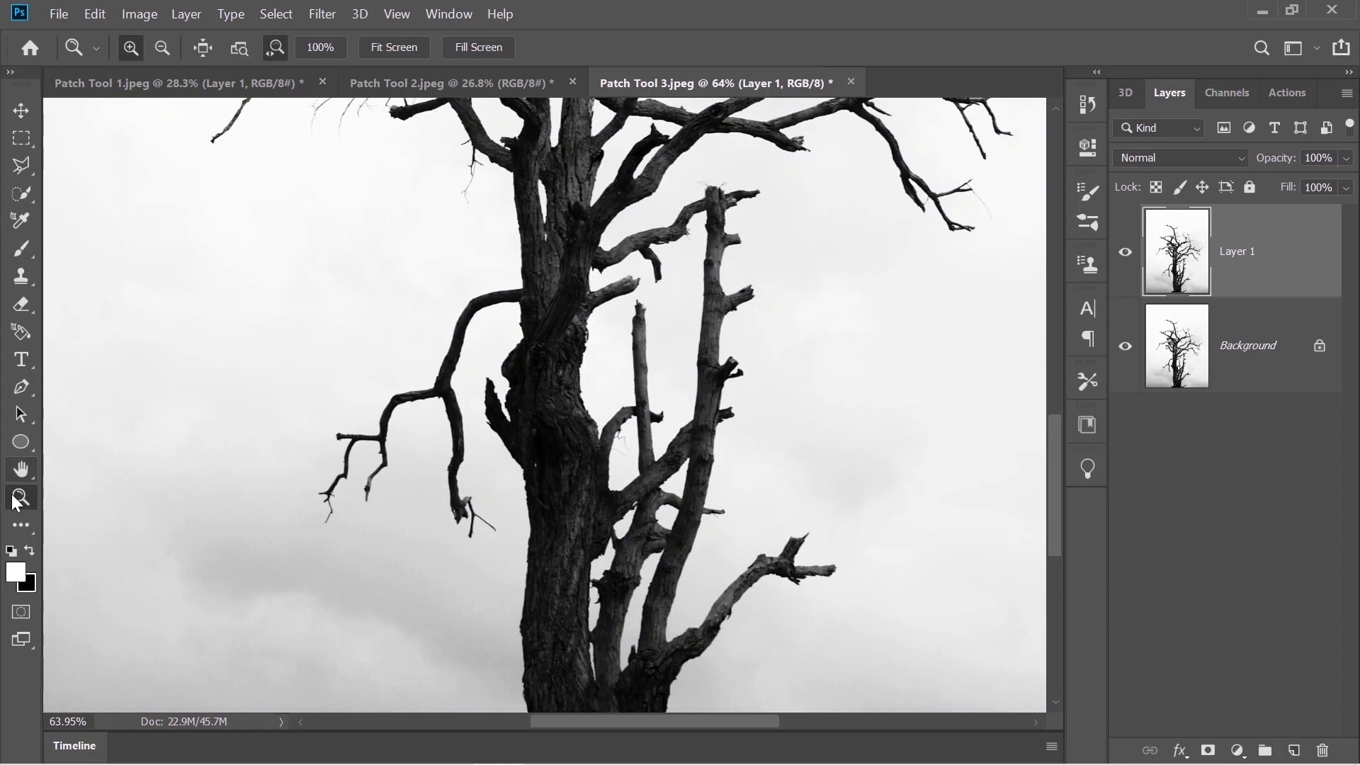
pyautogui.click(22, 166)
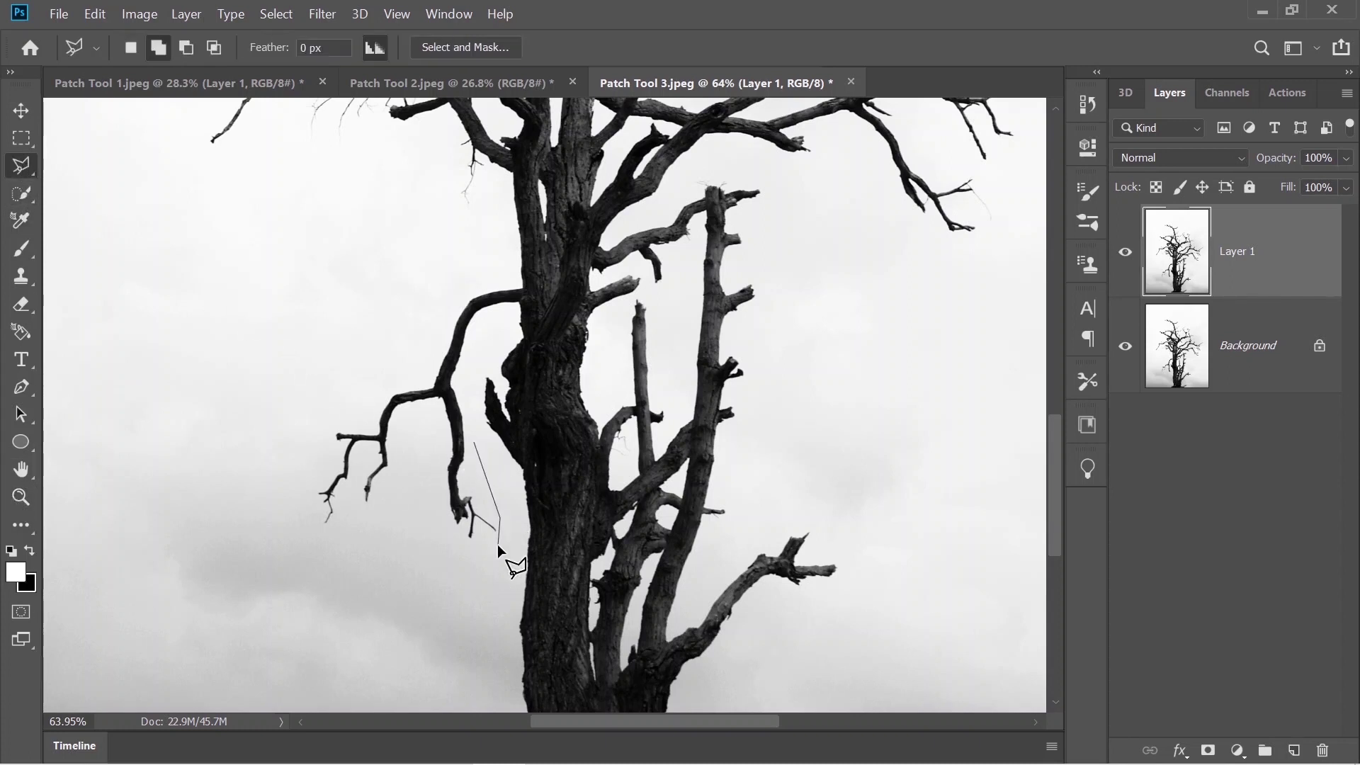
pyautogui.click(401, 418)
pyautogui.click(394, 515)
pyautogui.click(290, 541)
pyautogui.click(322, 402)
pyautogui.click(361, 399)
pyautogui.click(407, 366)
pyautogui.click(429, 366)
pyautogui.click(464, 274)
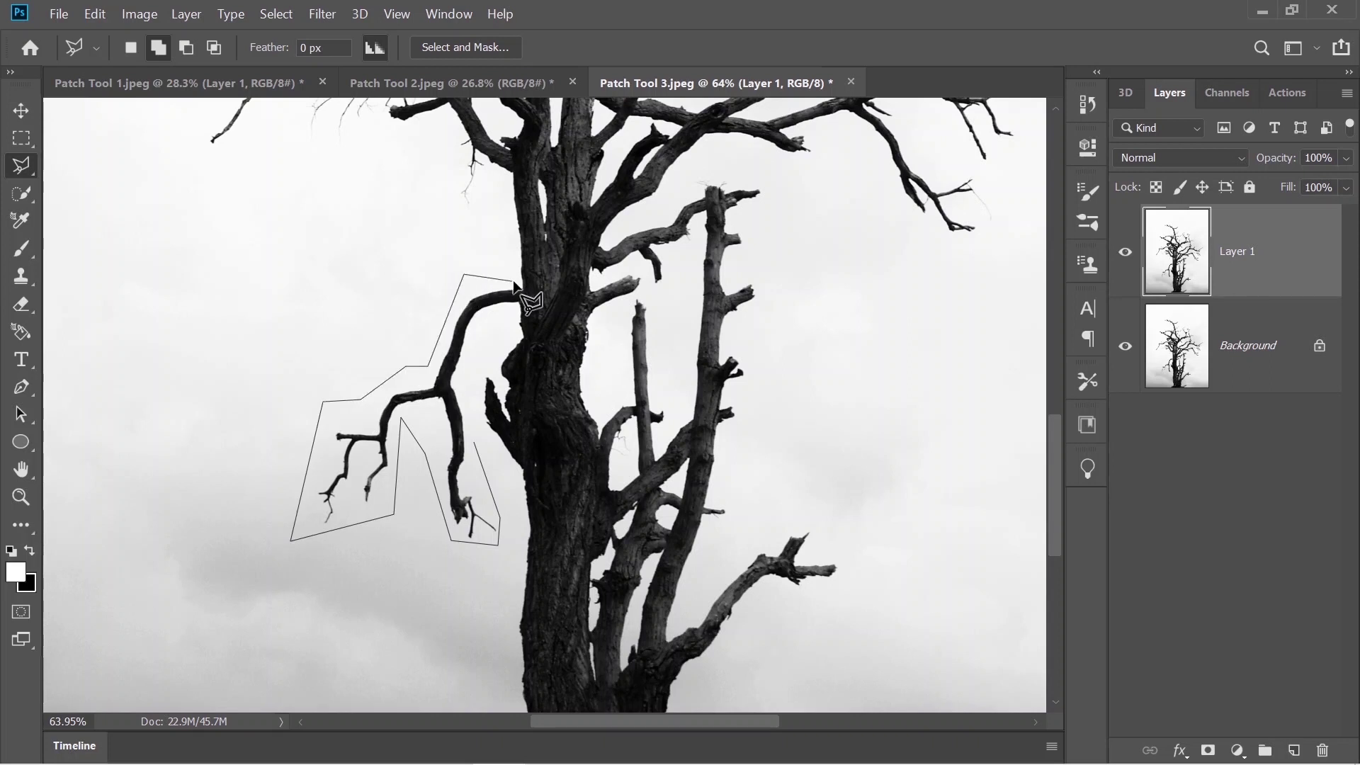
pyautogui.click(503, 282)
pyautogui.click(522, 282)
pyautogui.doubleClick(476, 359)
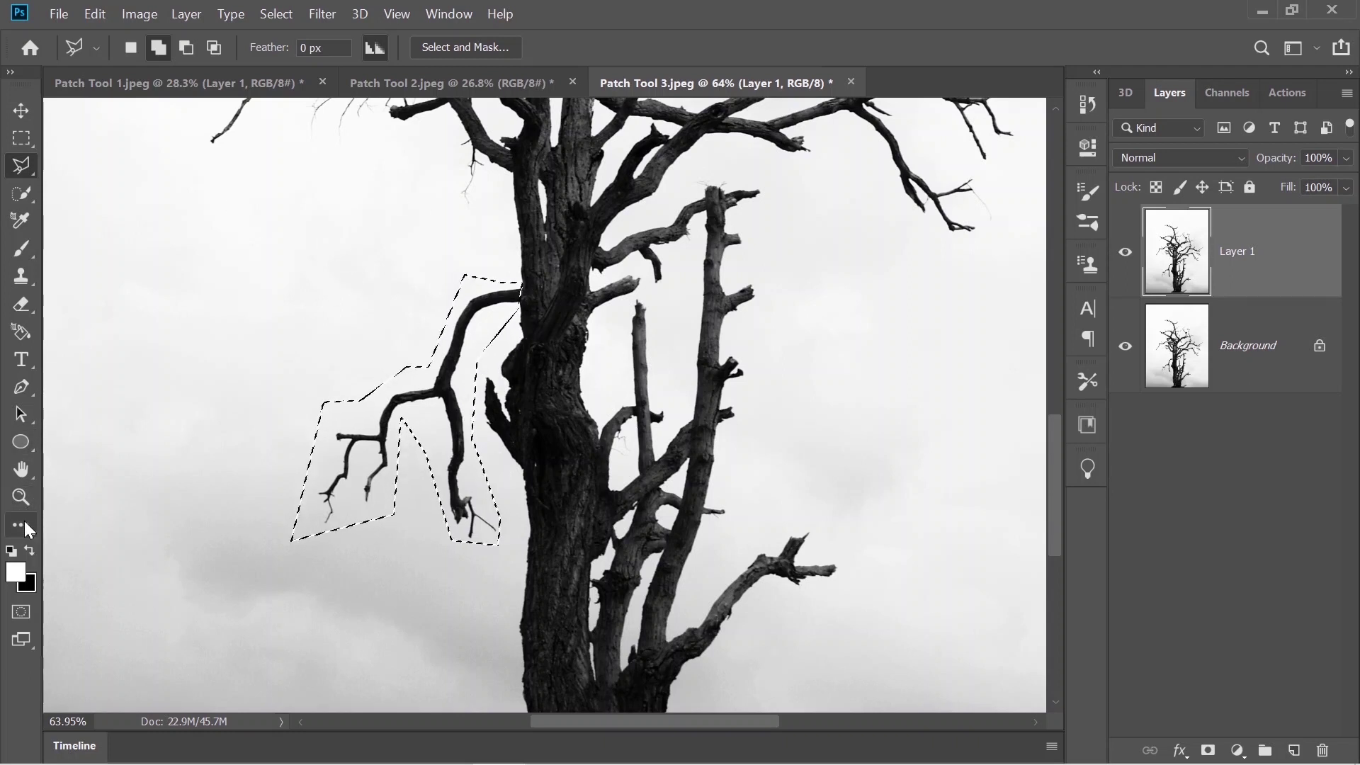
# Step: Try to patch the selected branch with the clear sky on its left, deselect, and inspect the trunk edge
pyautogui.press('j')
pyautogui.moveTo(432, 394); pyautogui.dragTo(178, 382)
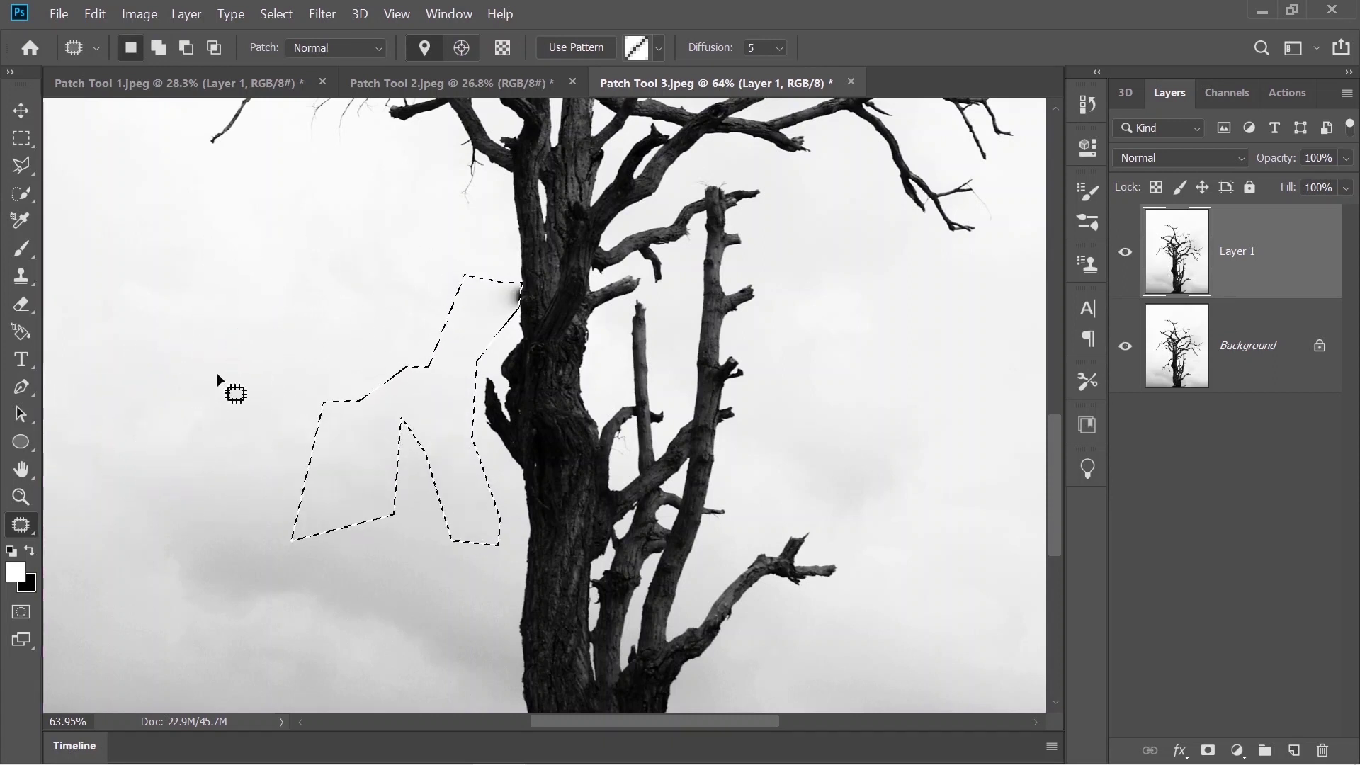
pyautogui.click(502, 263)
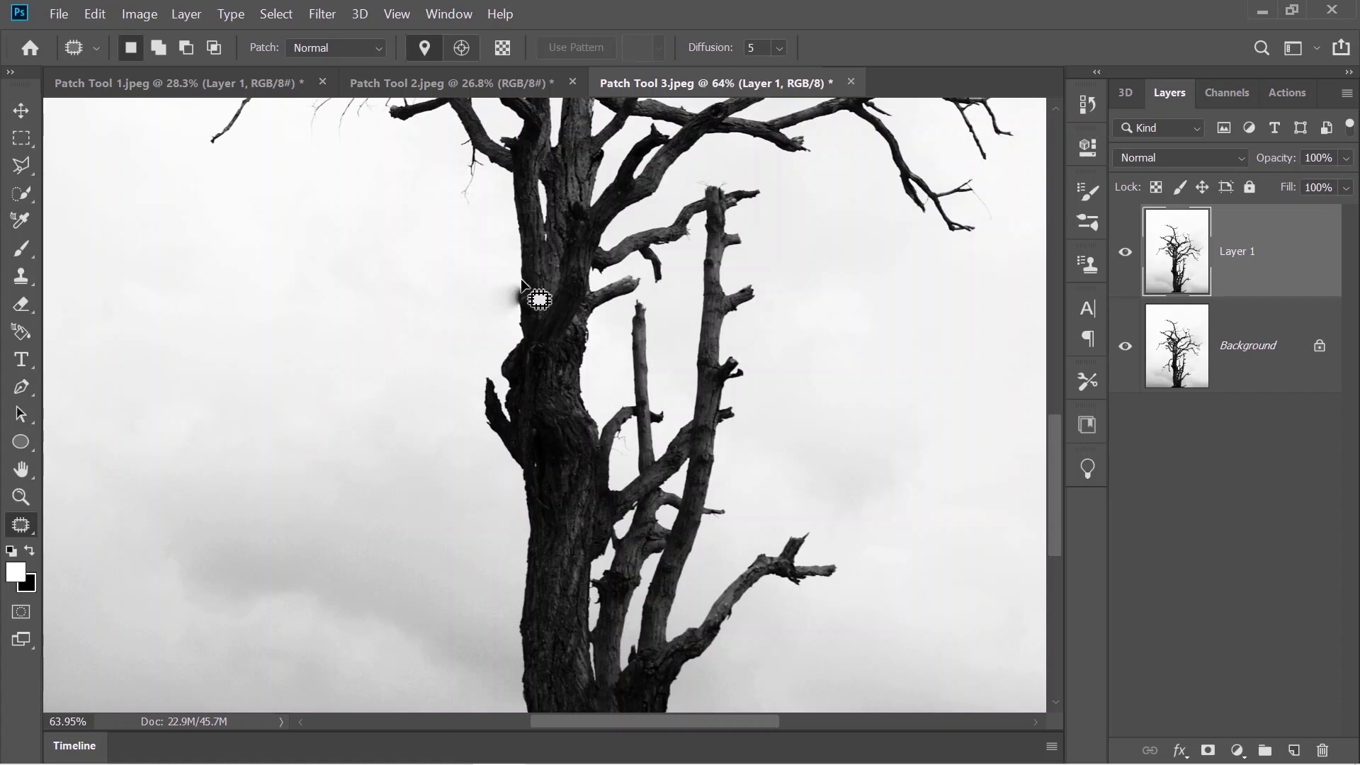
pyautogui.press('z')
pyautogui.moveTo(565, 280); pyautogui.dragTo(655, 269)
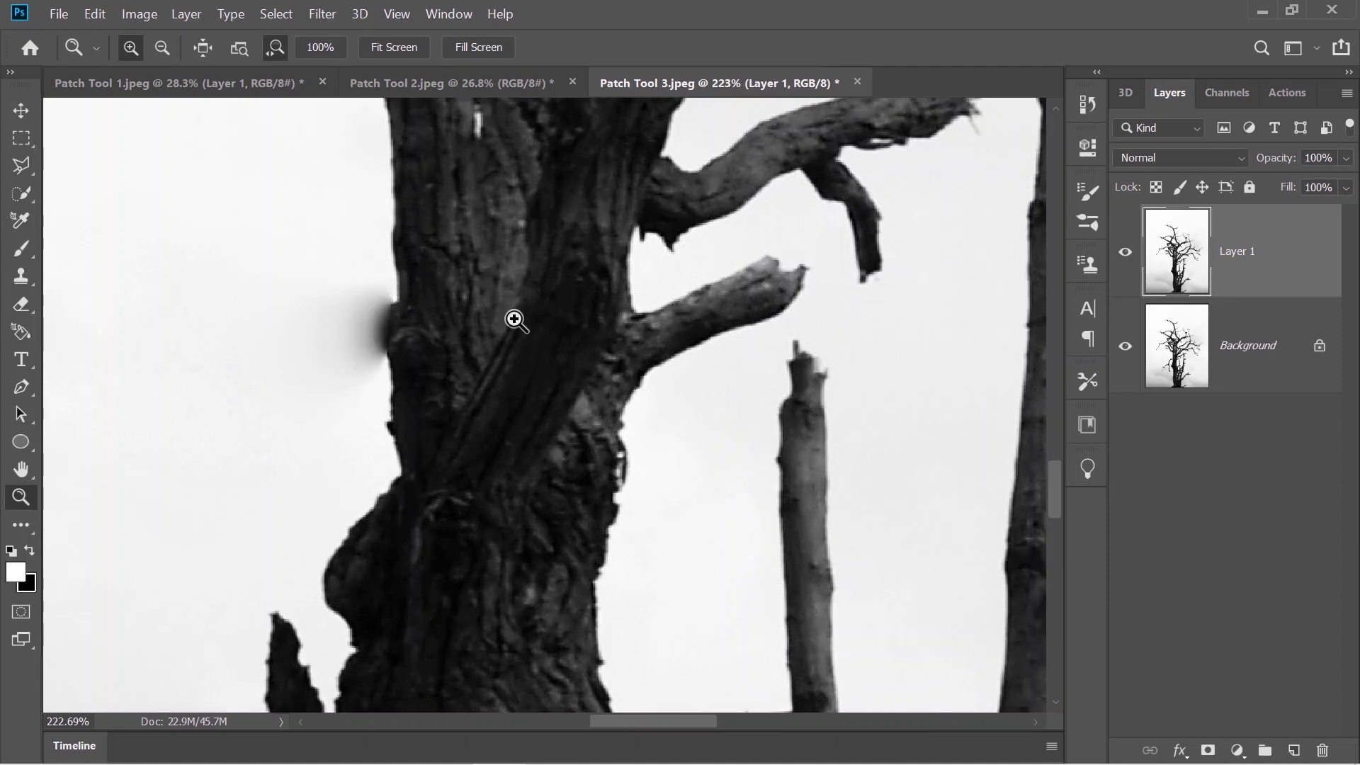
pyautogui.moveTo(689, 388); pyautogui.dragTo(580, 407)
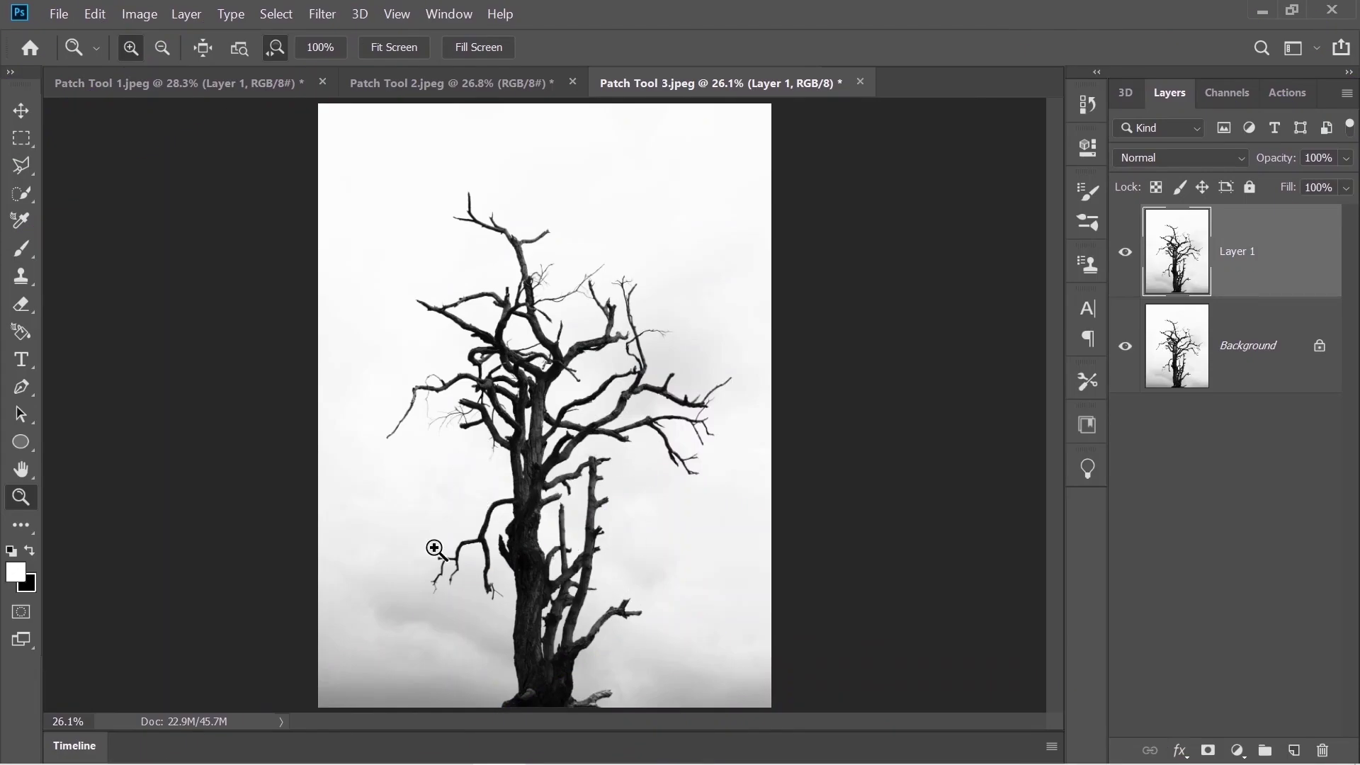
# Step: Separate the low left branch from the trunk by cloning sky over its joint with the Clone Stamp tool
pyautogui.moveTo(464, 542); pyautogui.dragTo(525, 493)
pyautogui.scroll(-4, 686, 468)
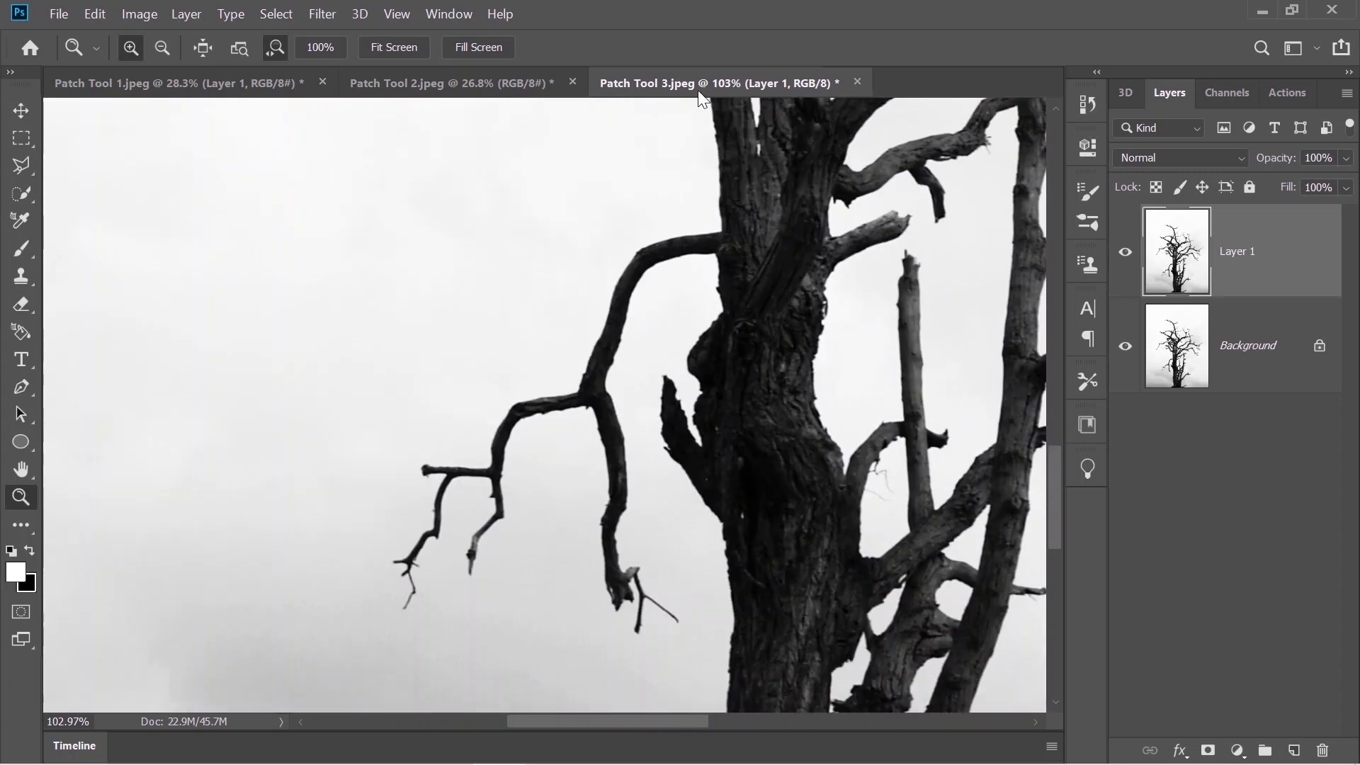
pyautogui.click(24, 282)
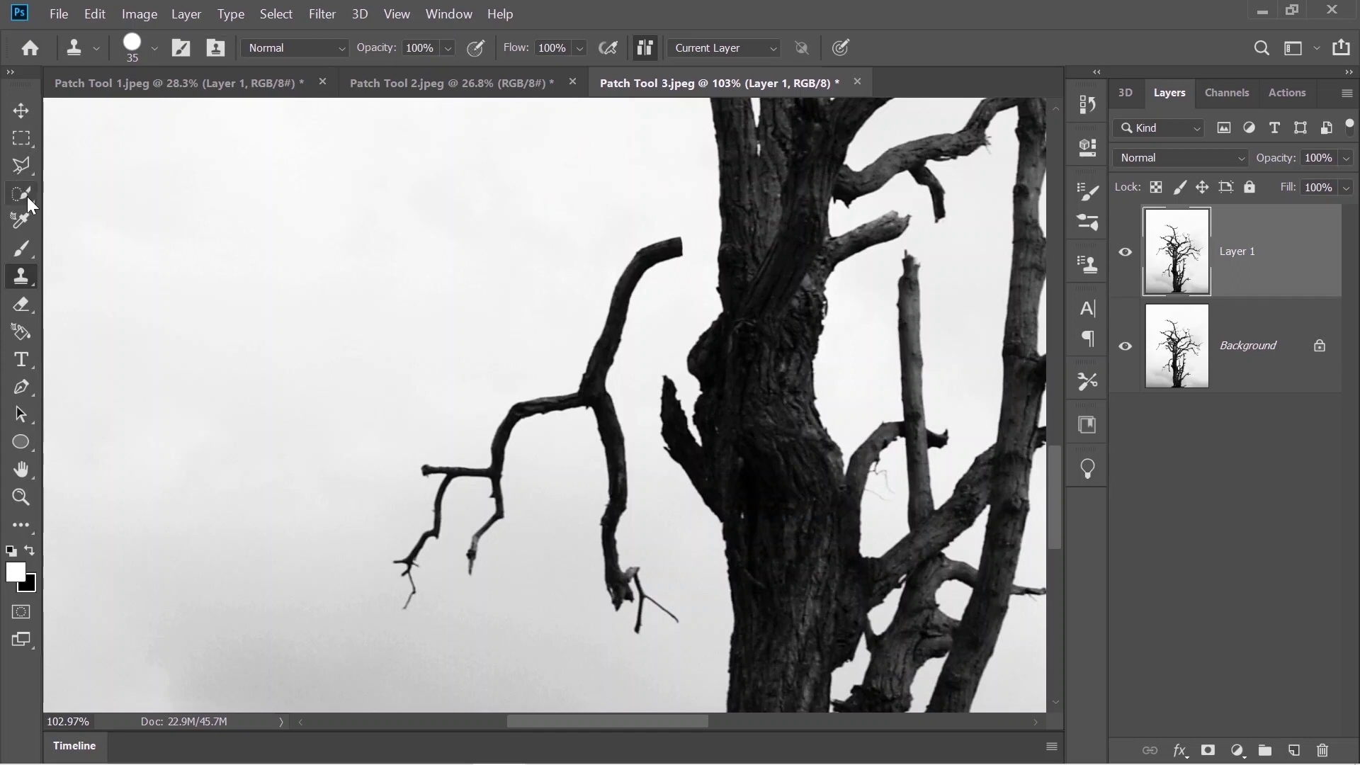
# Step: Outline the detached branch and its twigs on the trunk's left side with a closed Polygonal Lasso selection
pyautogui.click(20, 167)
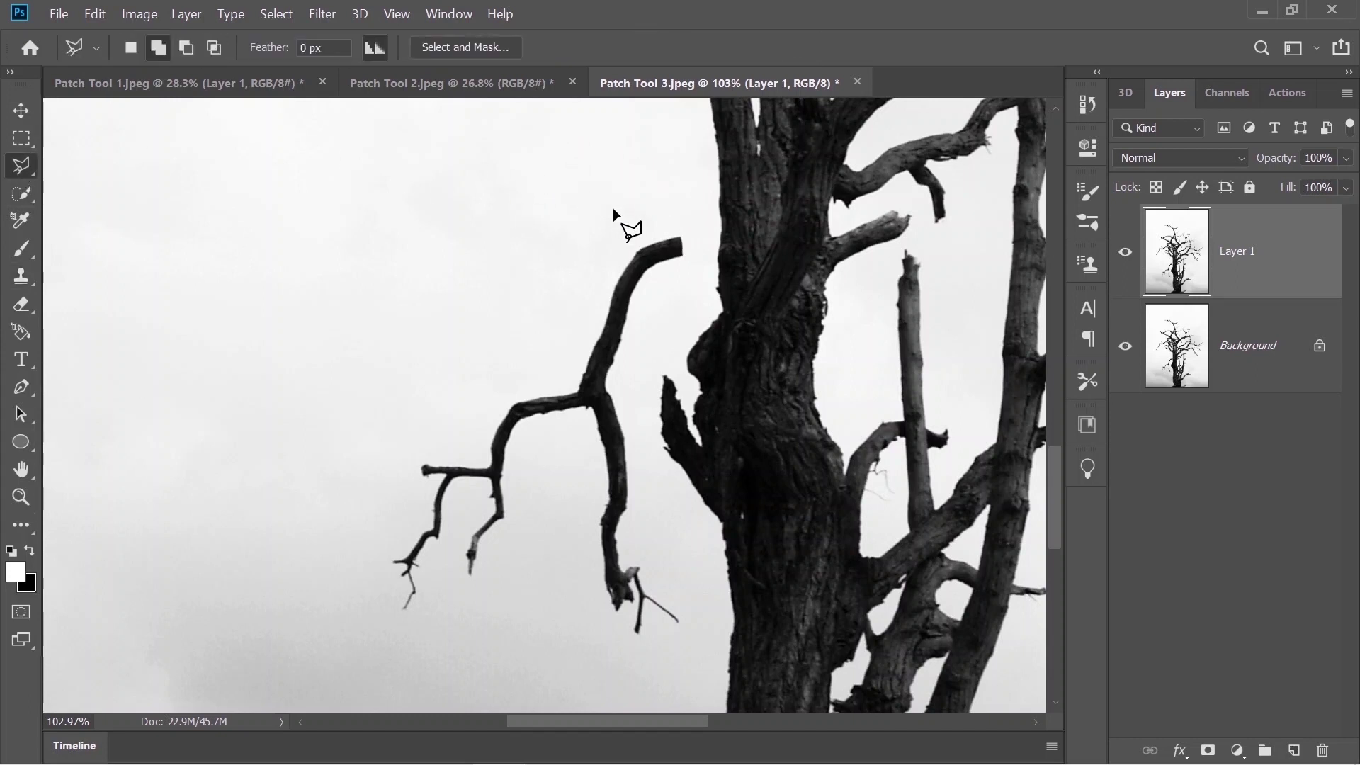
pyautogui.moveTo(620, 218)
pyautogui.mouseDown()
pyautogui.moveTo(695, 276)
pyautogui.moveTo(632, 412)
pyautogui.moveTo(688, 648)
pyautogui.moveTo(578, 423)
pyautogui.mouseUp()
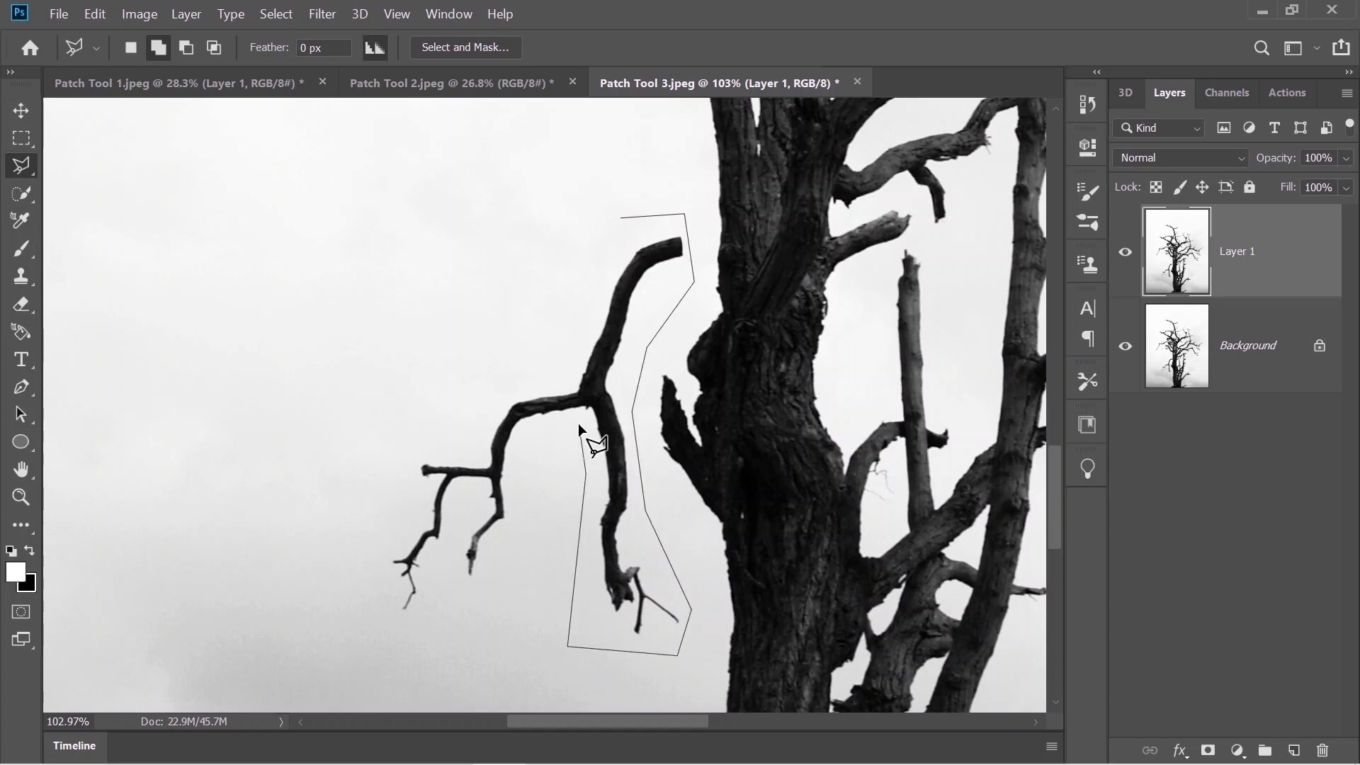
pyautogui.moveTo(508, 598); pyautogui.dragTo(621, 218)
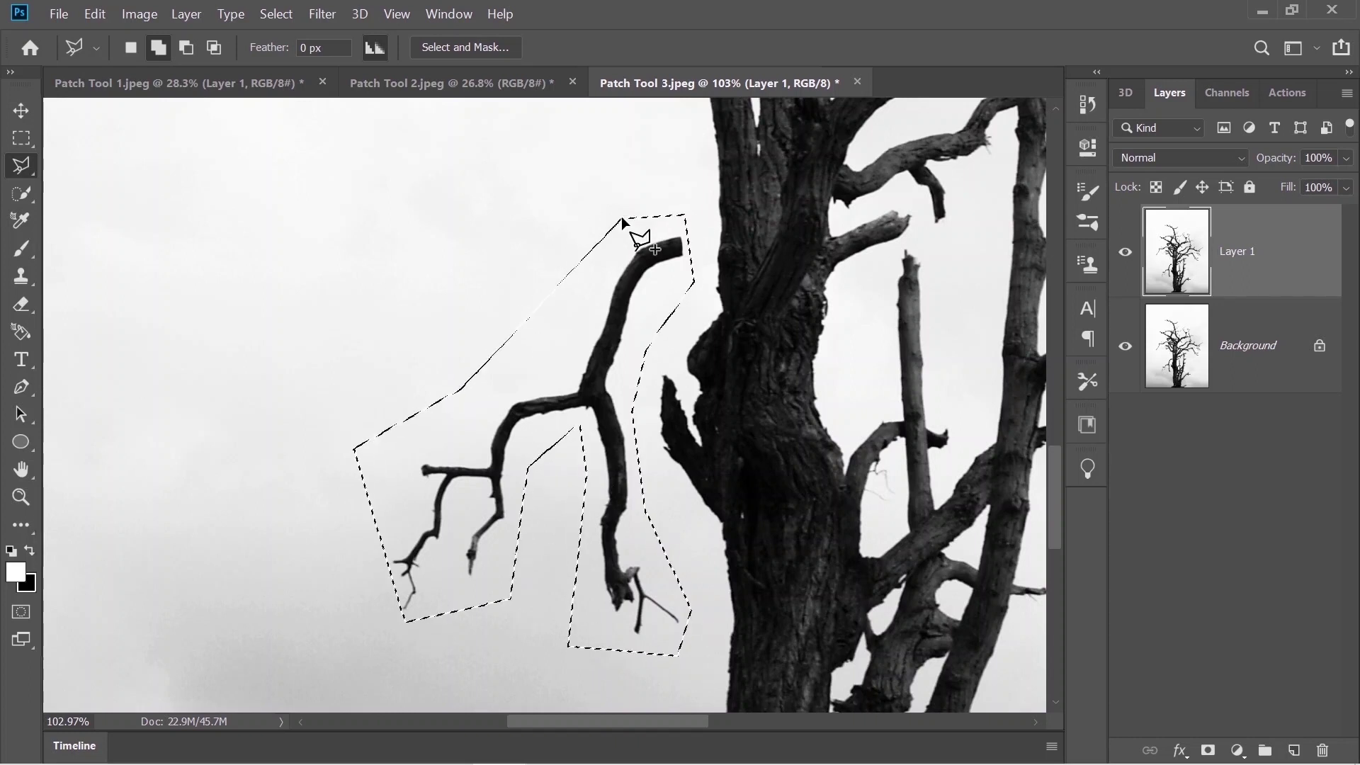
# Step: Patch the selected branch with the clear sky on its left, deselect, and toggle Layer 1's visibility to compare with the original
pyautogui.click(22, 527)
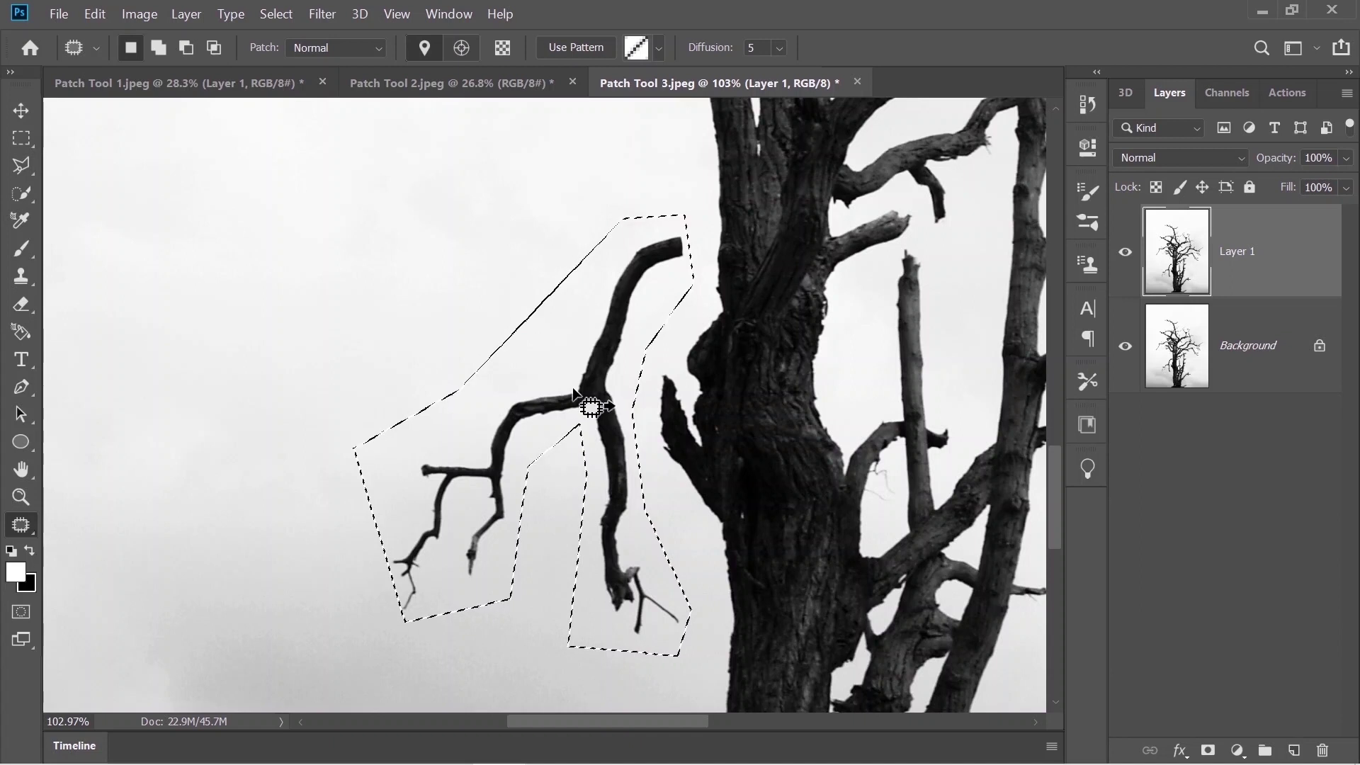
pyautogui.moveTo(568, 379); pyautogui.dragTo(240, 347)
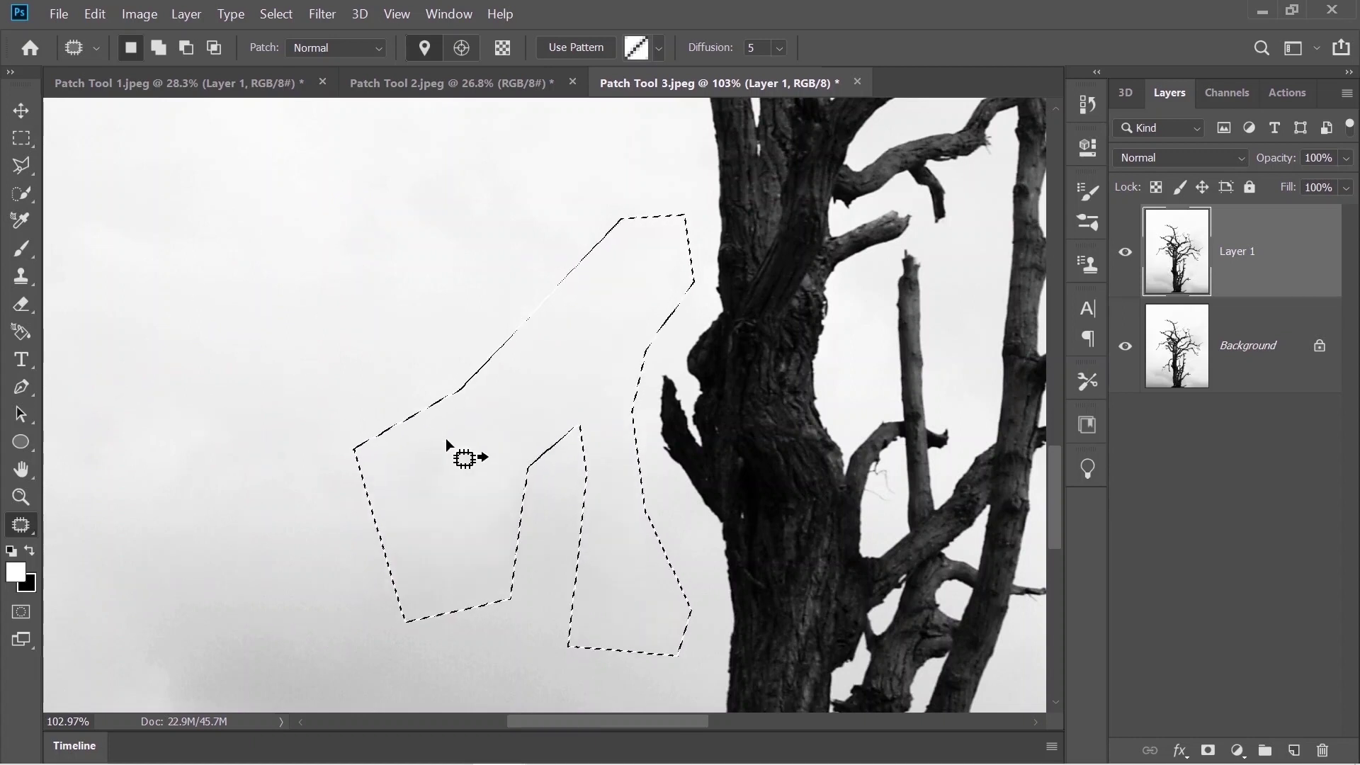
pyautogui.press('z')
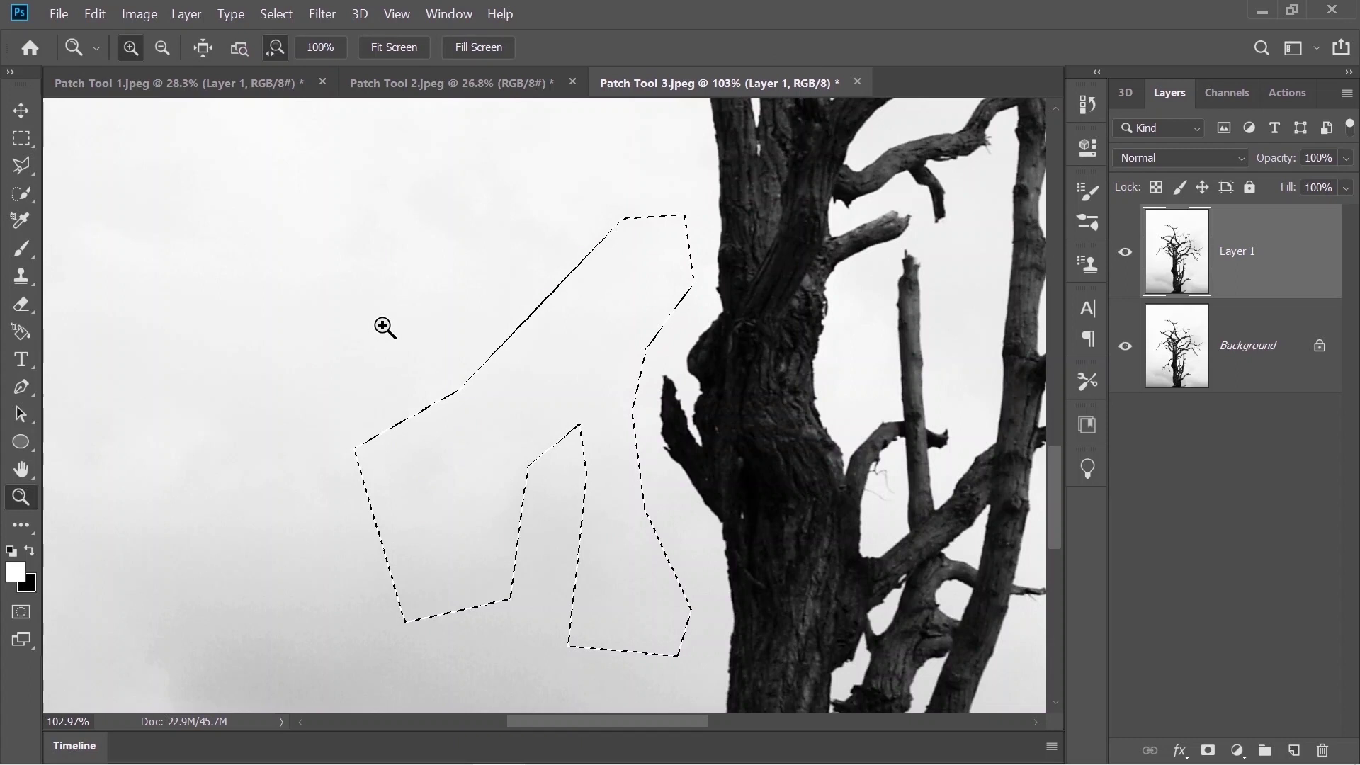
pyautogui.hotkey('ctrl', 'd')
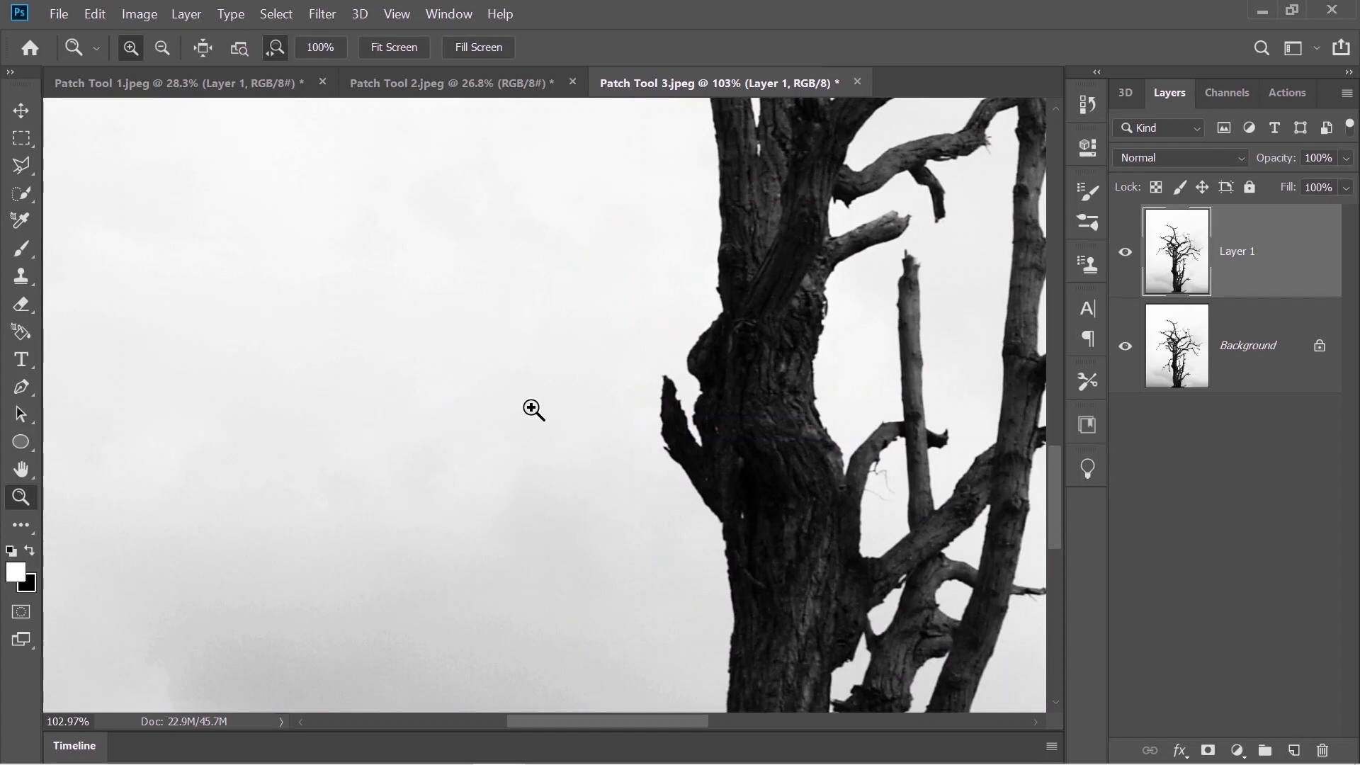
pyautogui.click(394, 48)
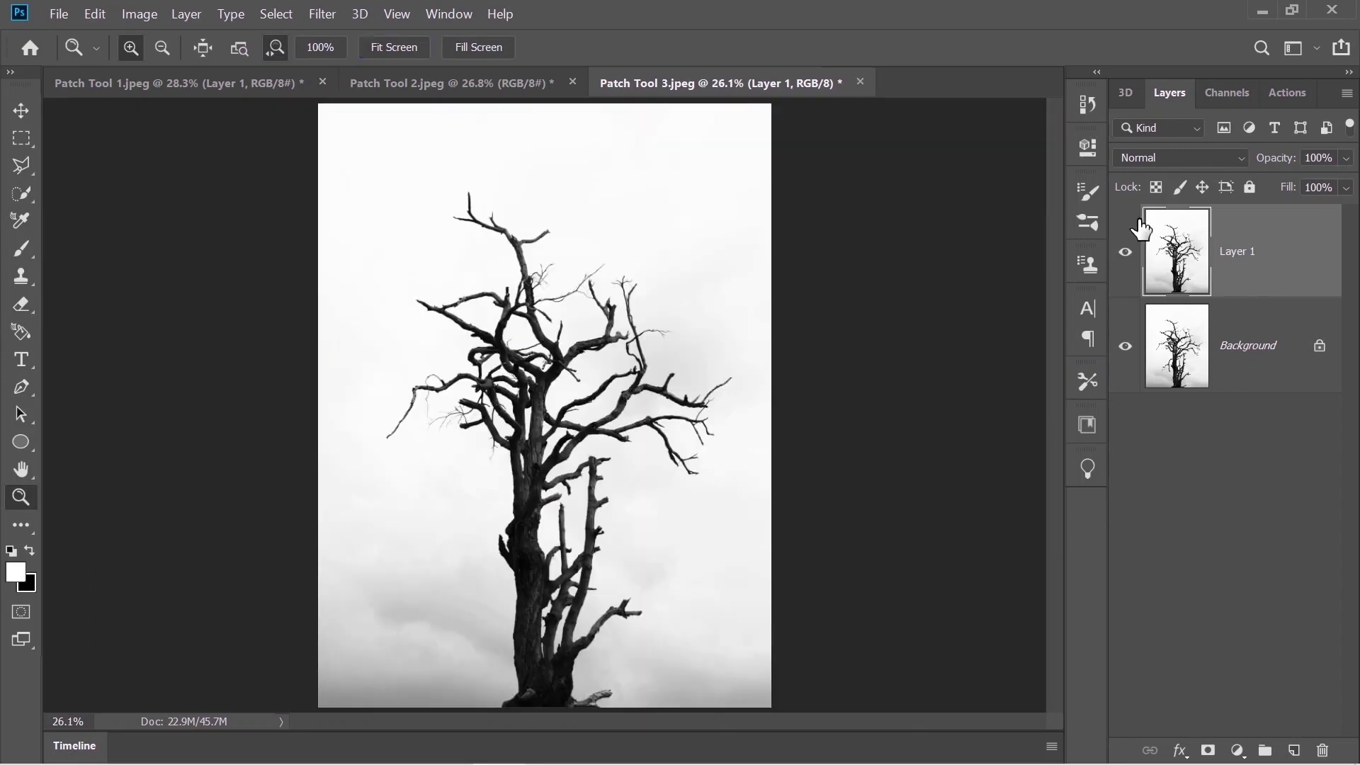
pyautogui.click(1123, 253)
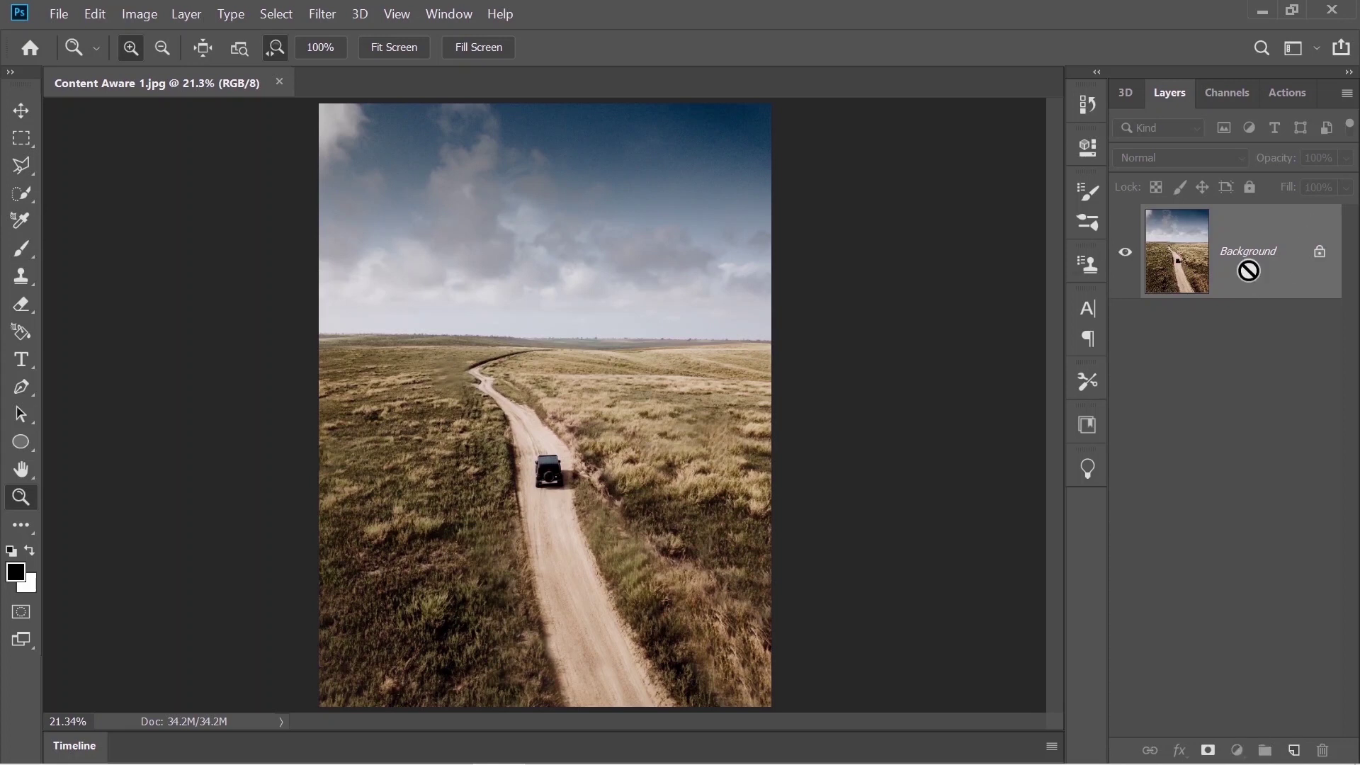
# Step: Duplicate the Background layer of Content Aware 1.jpg and outline the jeep with its shadow using the Polygonal Lasso
pyautogui.hotkey('ctrl', 'j')
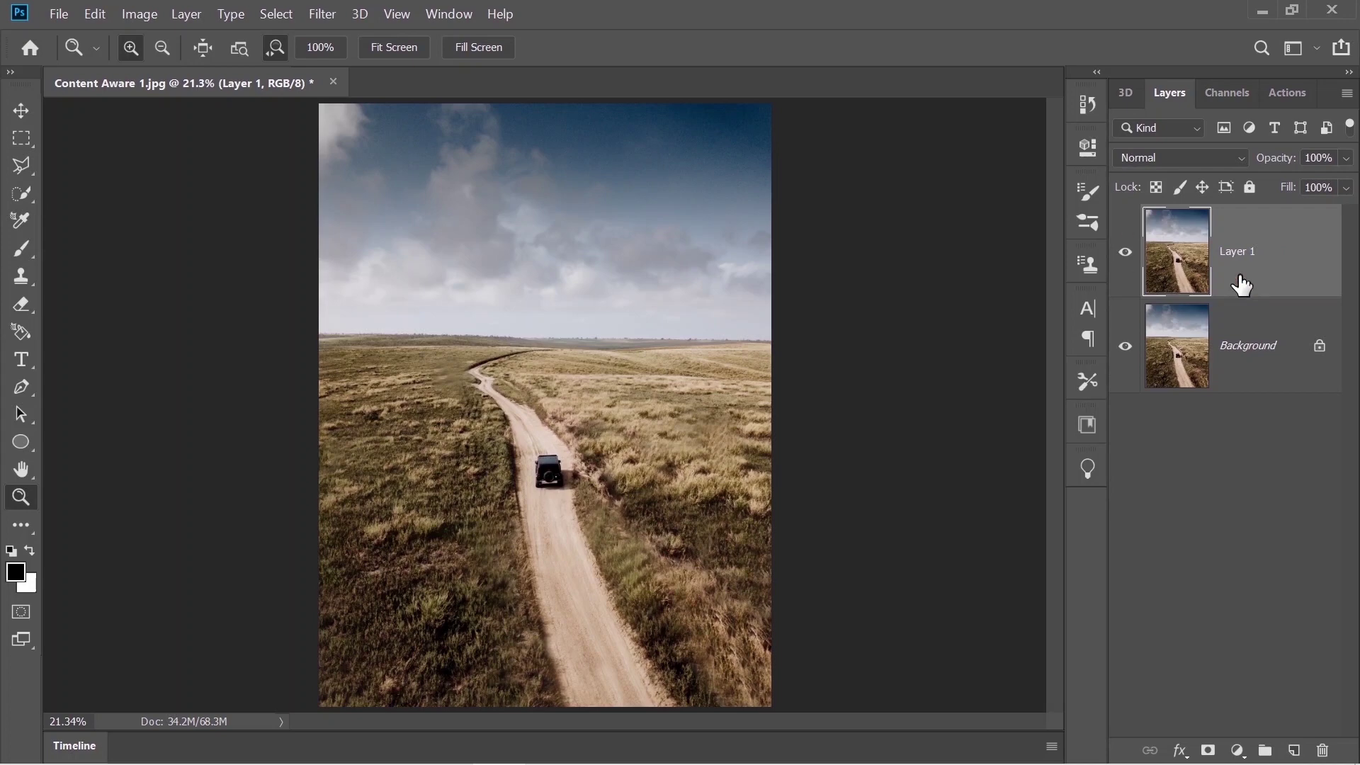
pyautogui.moveTo(539, 479); pyautogui.dragTo(655, 470)
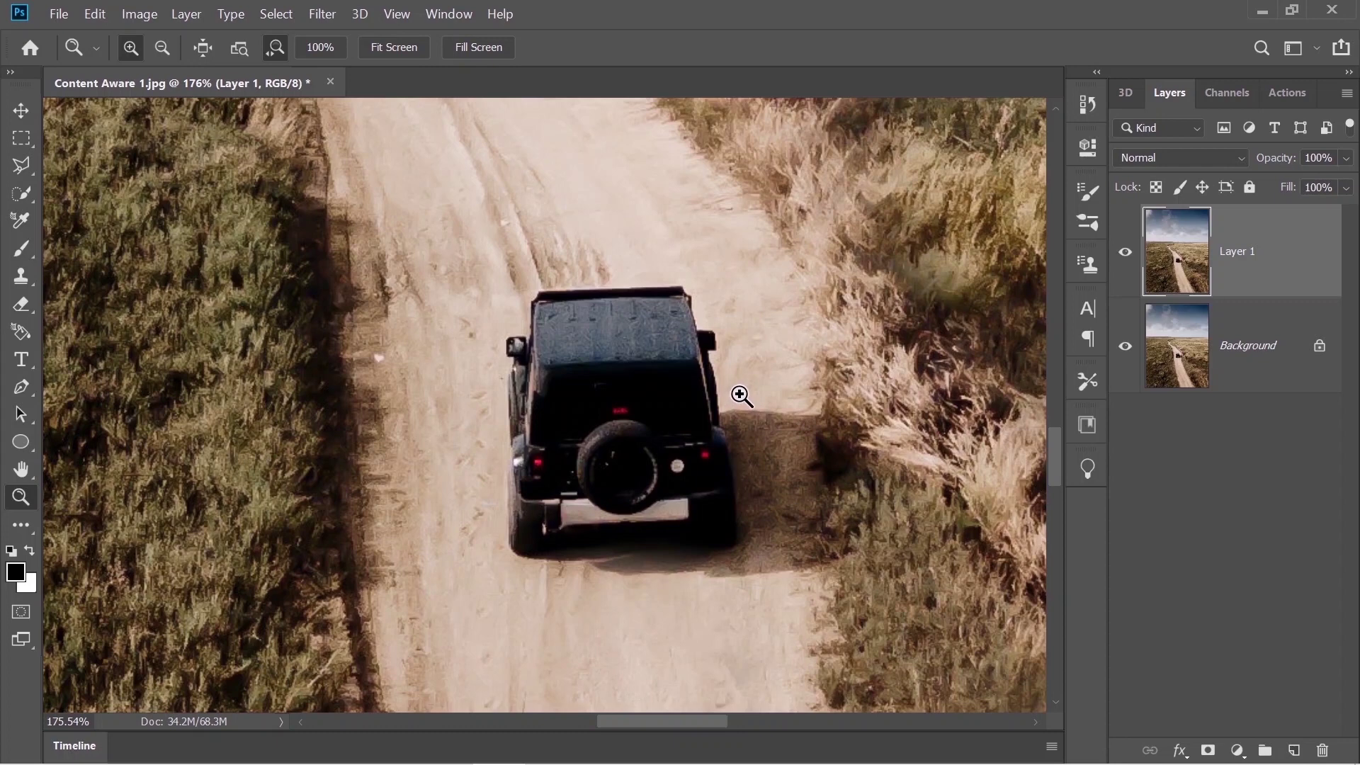
pyautogui.moveTo(877, 519); pyautogui.dragTo(831, 516)
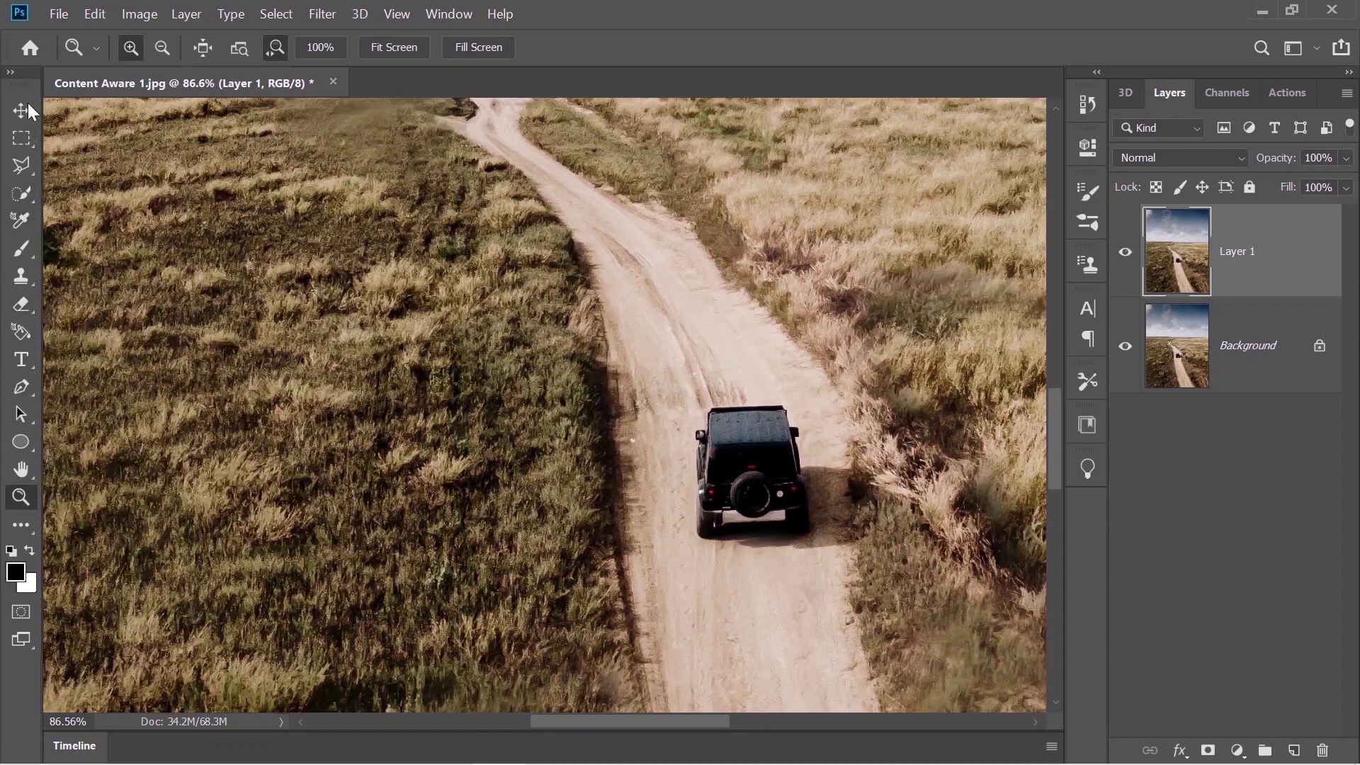
pyautogui.click(22, 165)
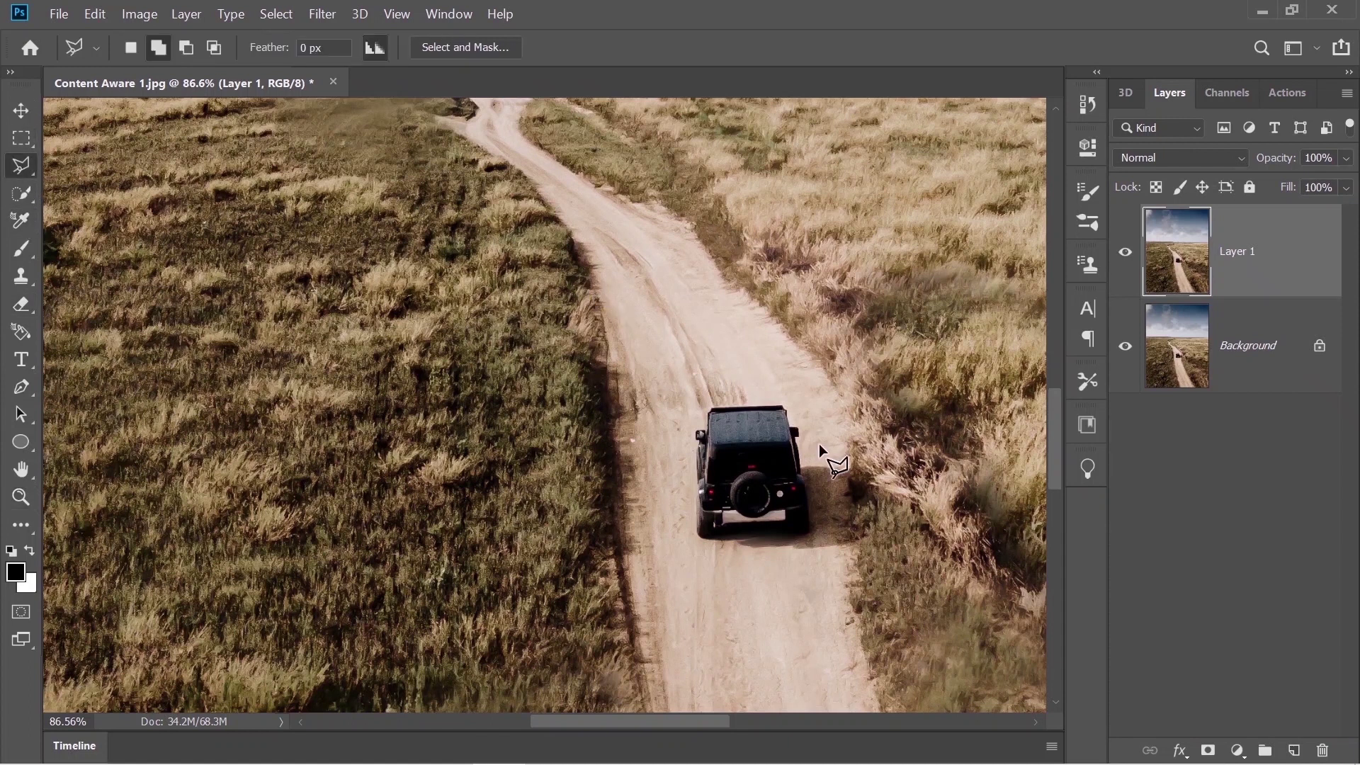
pyautogui.click(791, 380)
pyautogui.click(700, 402)
pyautogui.click(671, 476)
pyautogui.click(681, 539)
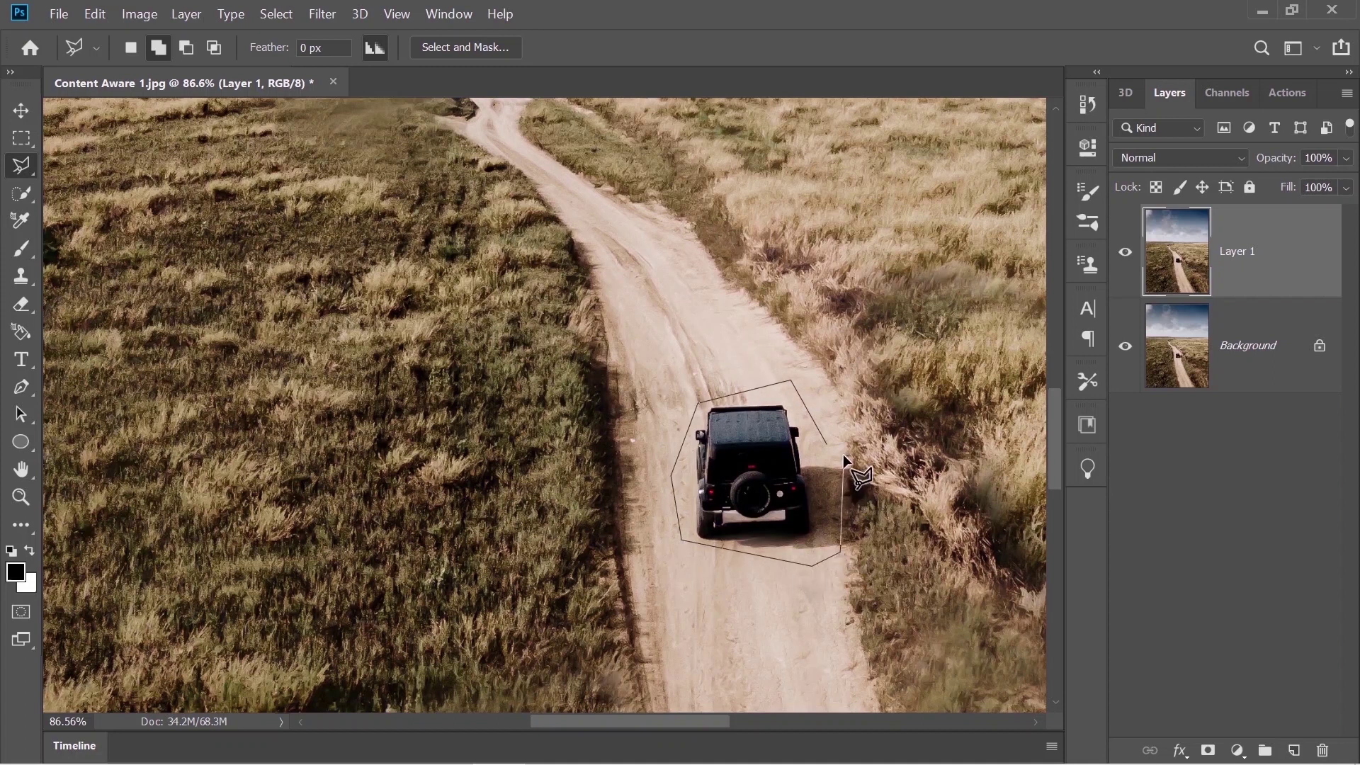
pyautogui.doubleClick(827, 435)
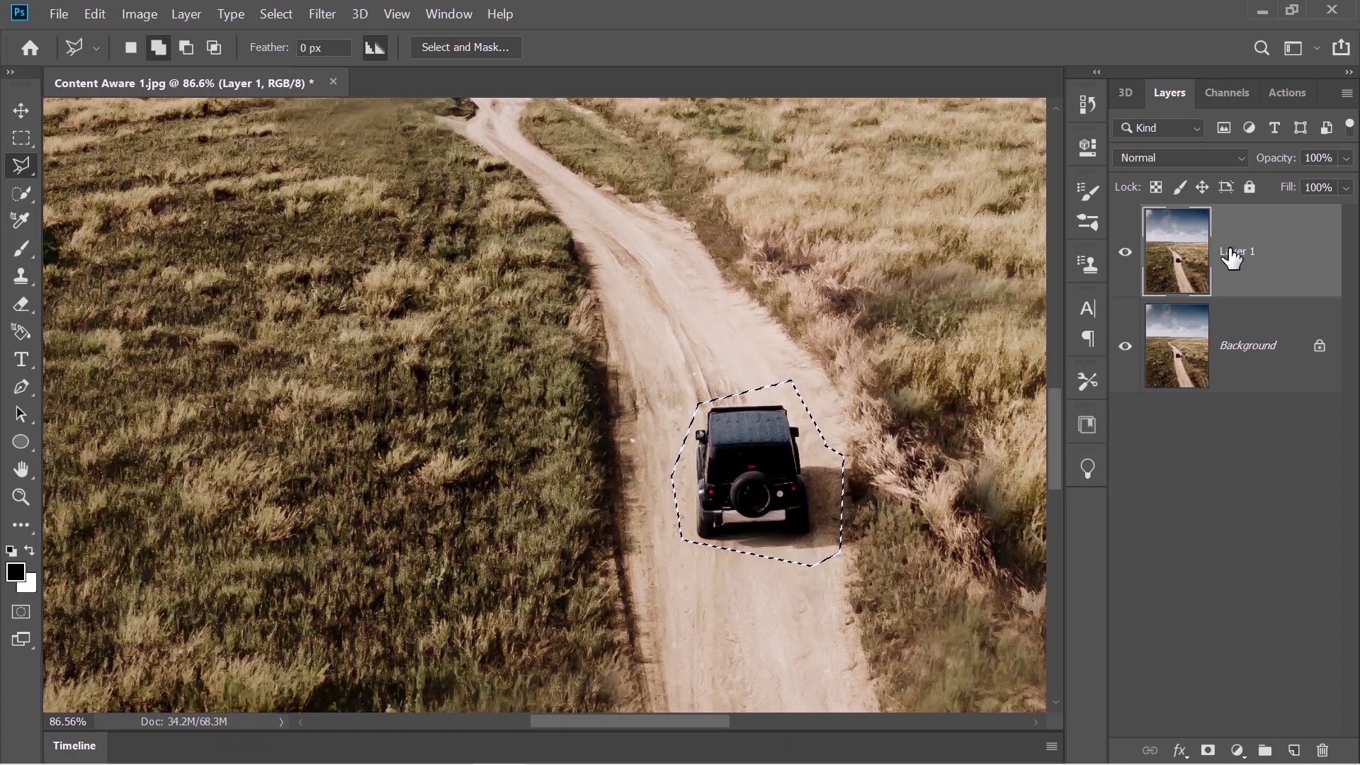
# Step: Start Content-Aware Fill on the jeep selection and bring the whole sampling area around the jeep into view
pyautogui.click(102, 9)
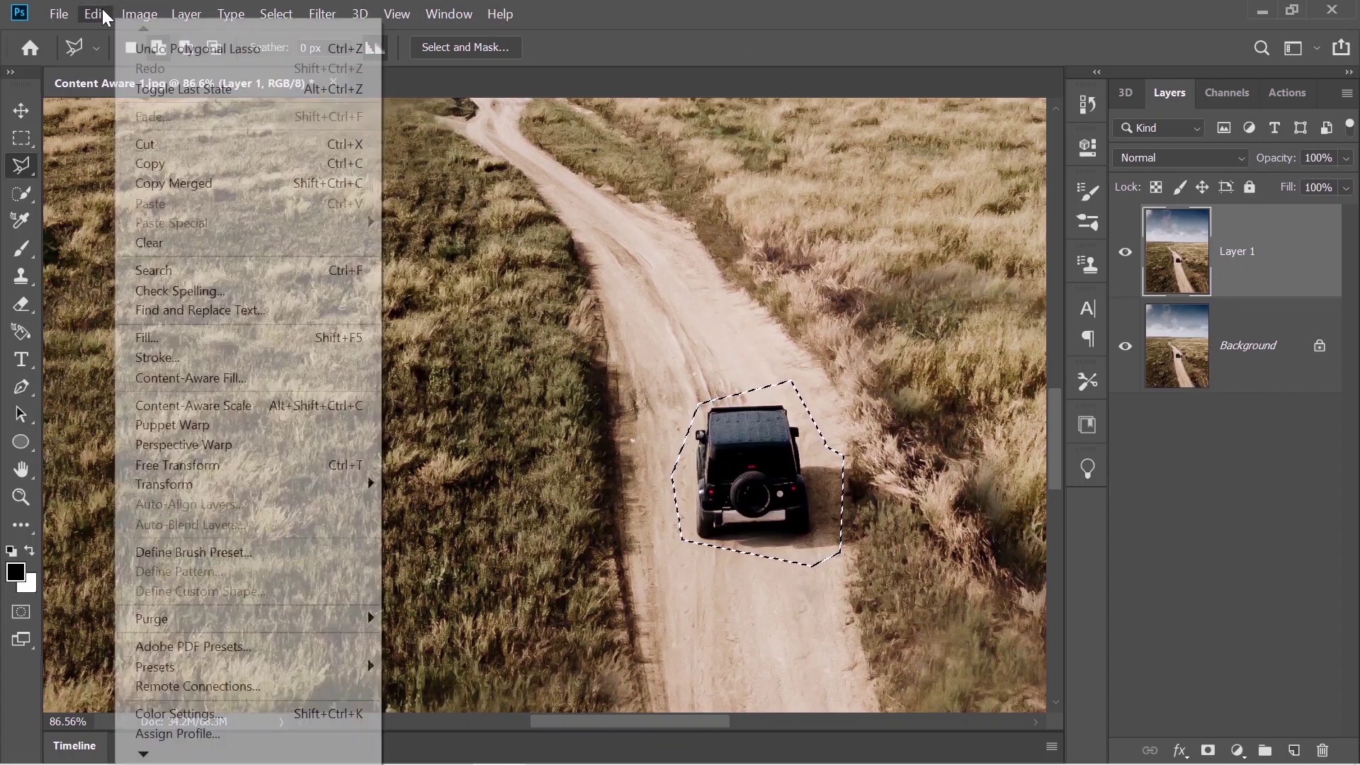
pyautogui.moveTo(95, 14)
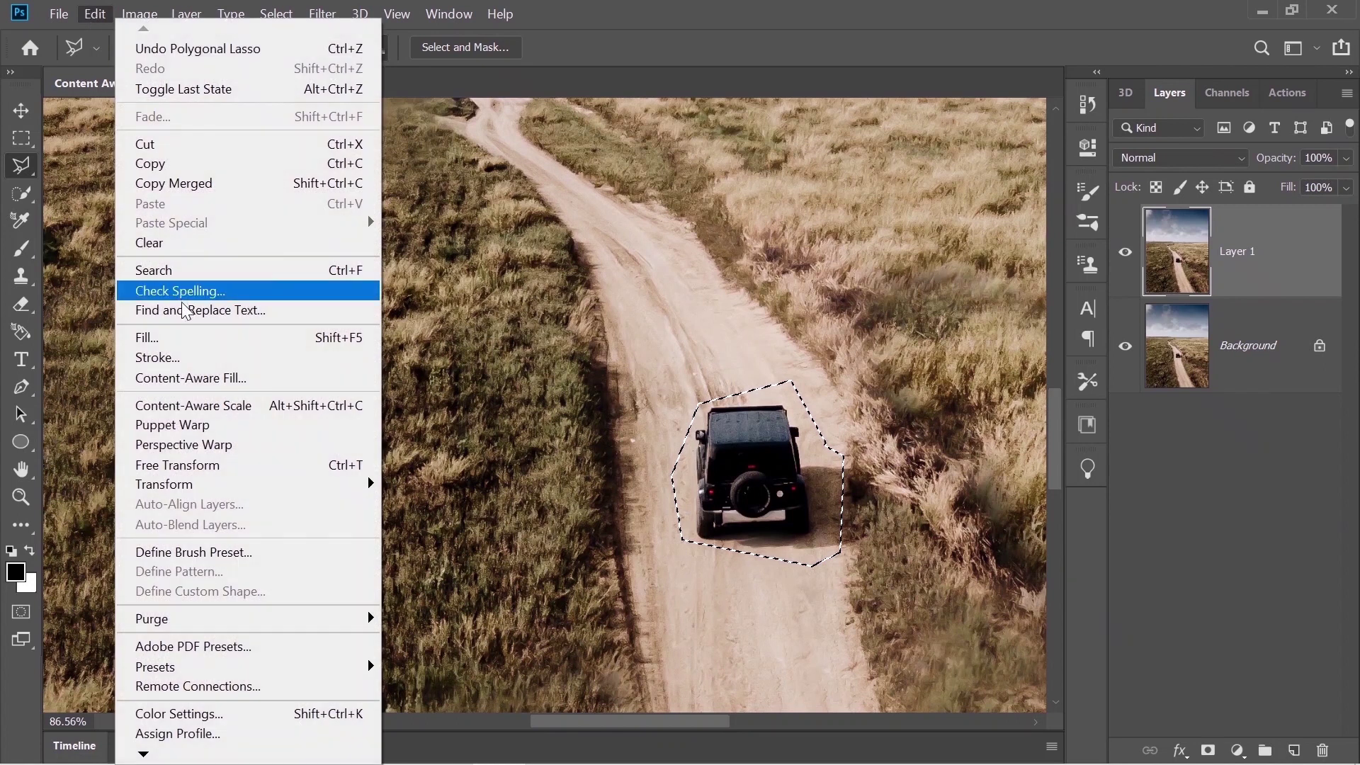
pyautogui.click(188, 387)
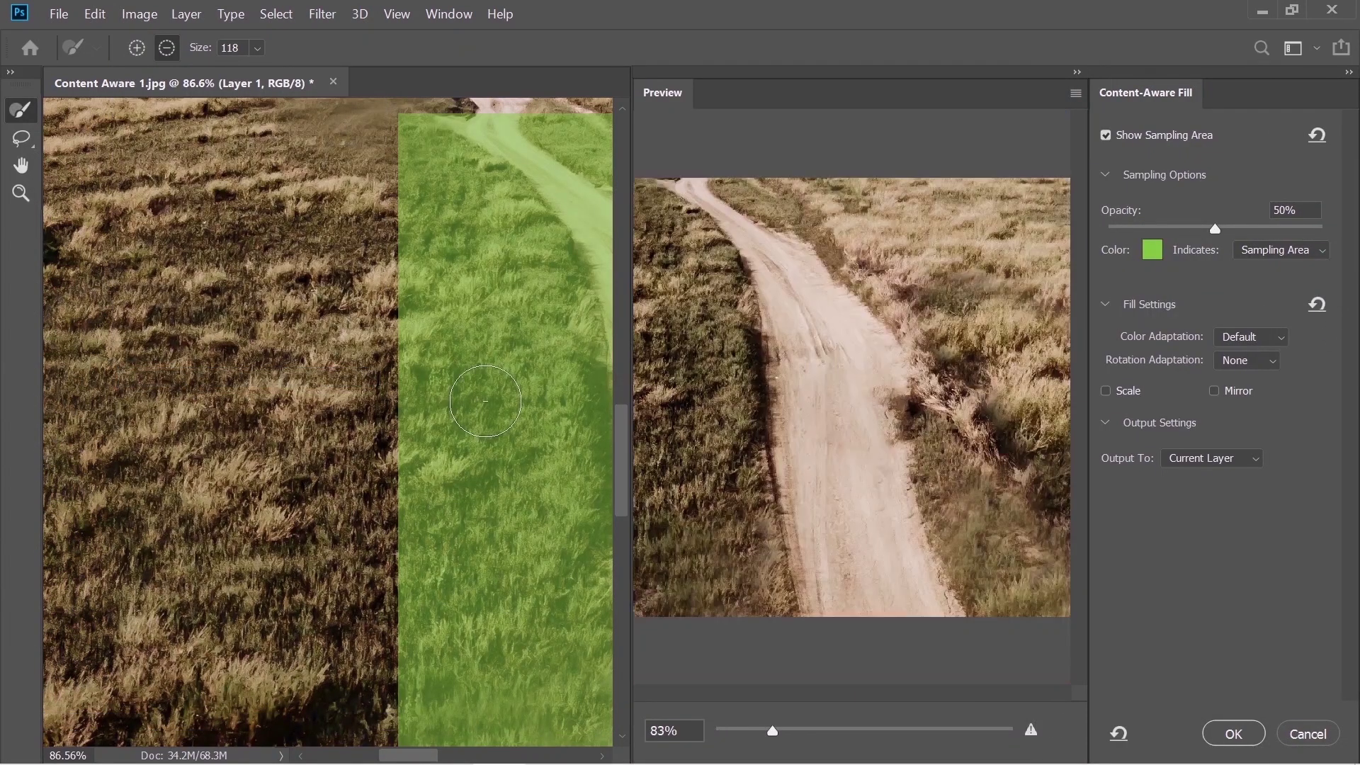
pyautogui.click(19, 166)
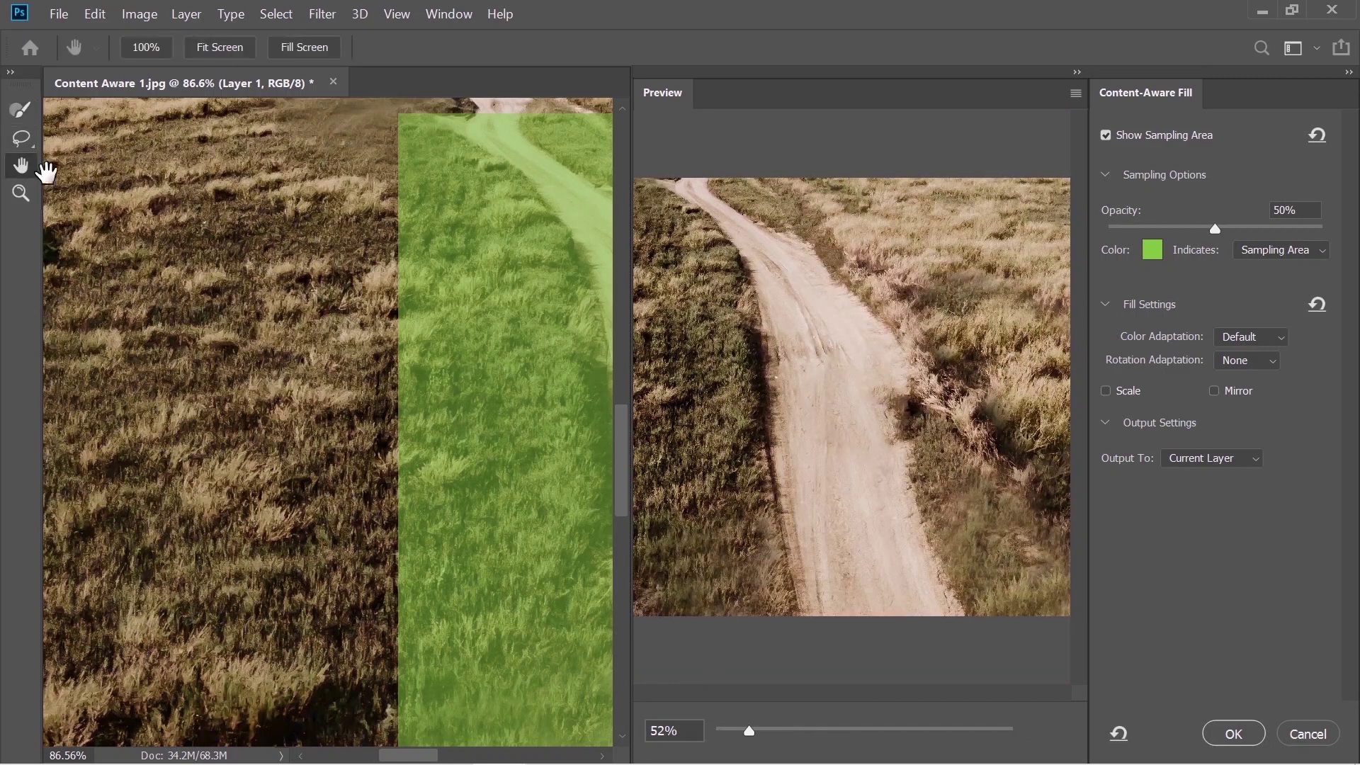
pyautogui.moveTo(500, 427); pyautogui.dragTo(142, 352)
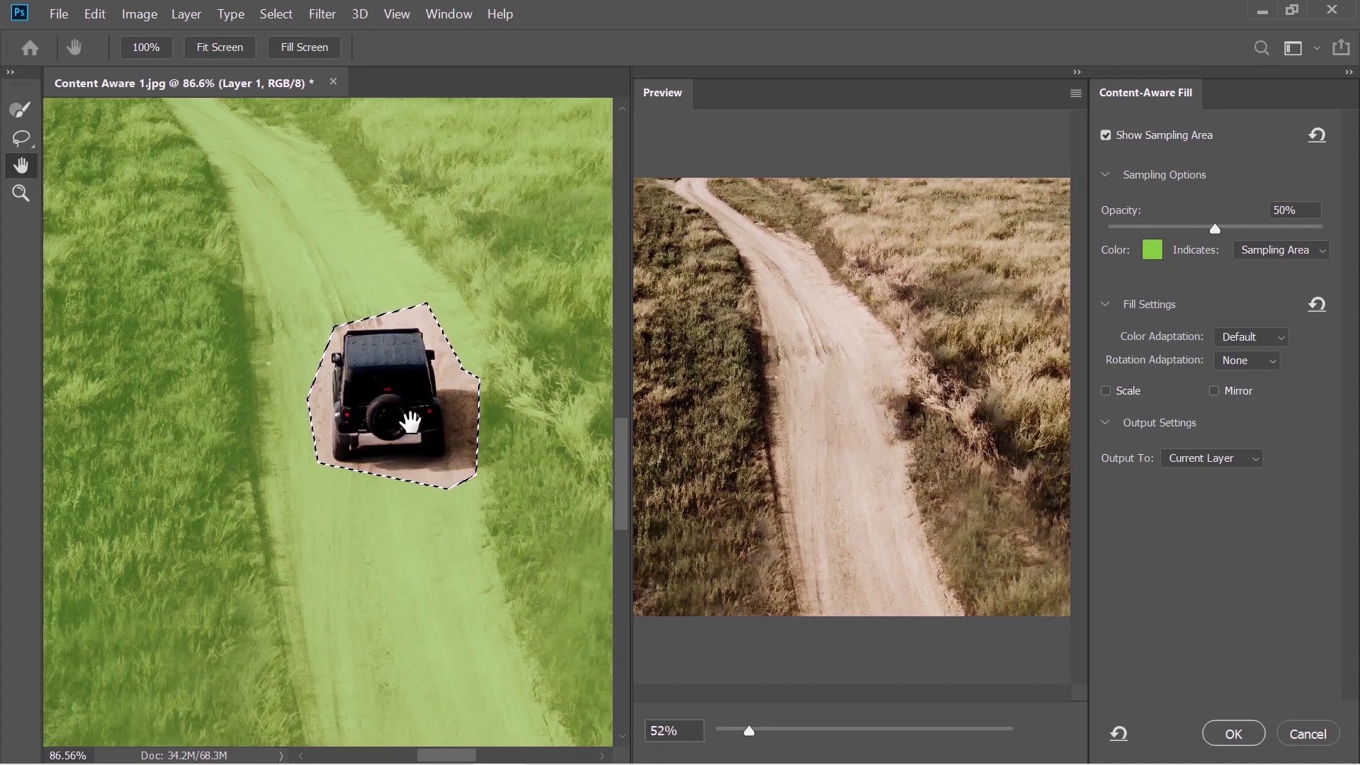
pyautogui.moveTo(522, 449); pyautogui.dragTo(470, 447)
pyautogui.click(20, 193)
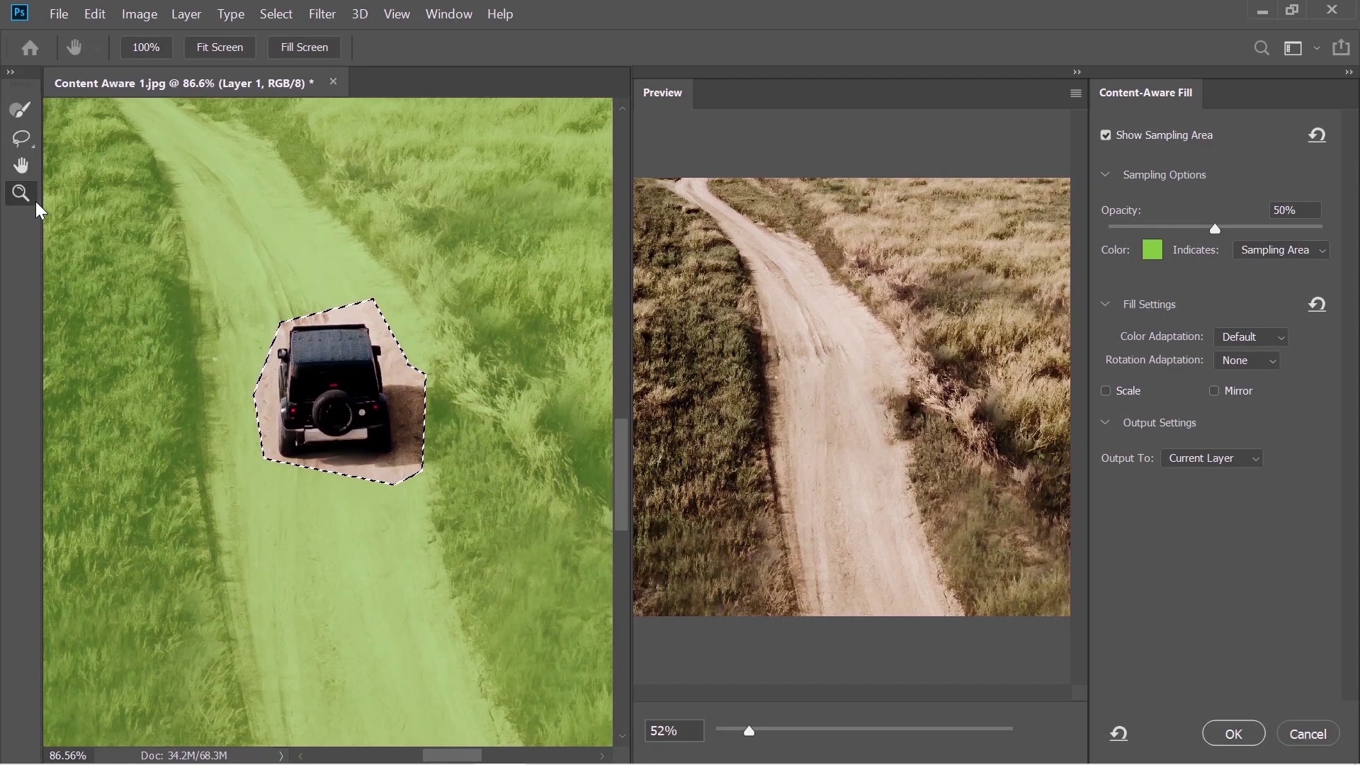
pyautogui.keyDown('alt'); pyautogui.click(464, 339); pyautogui.keyUp('alt')
pyautogui.moveTo(462, 338)
pyautogui.mouseDown()
pyautogui.moveTo(419, 345)
pyautogui.moveTo(439, 343)
pyautogui.mouseUp()
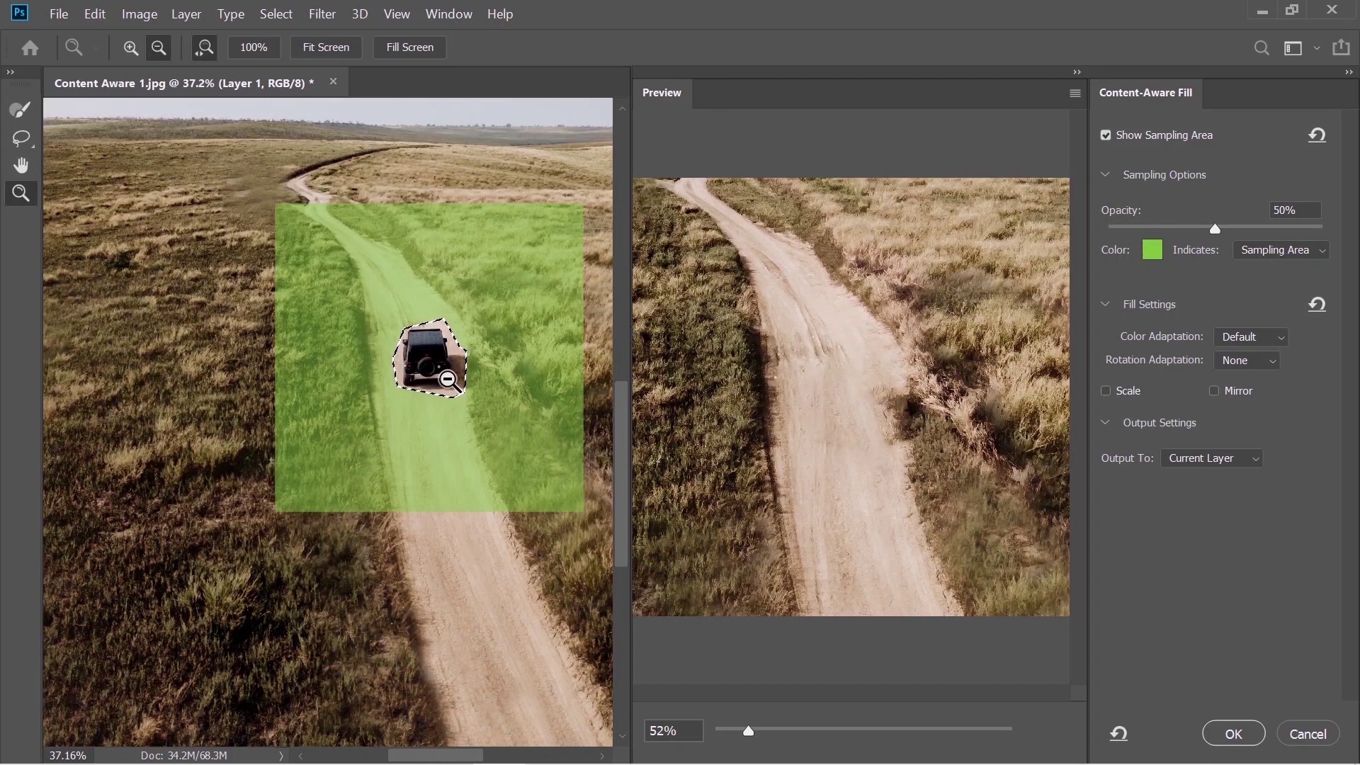
pyautogui.click(21, 164)
pyautogui.moveTo(552, 306); pyautogui.dragTo(489, 354)
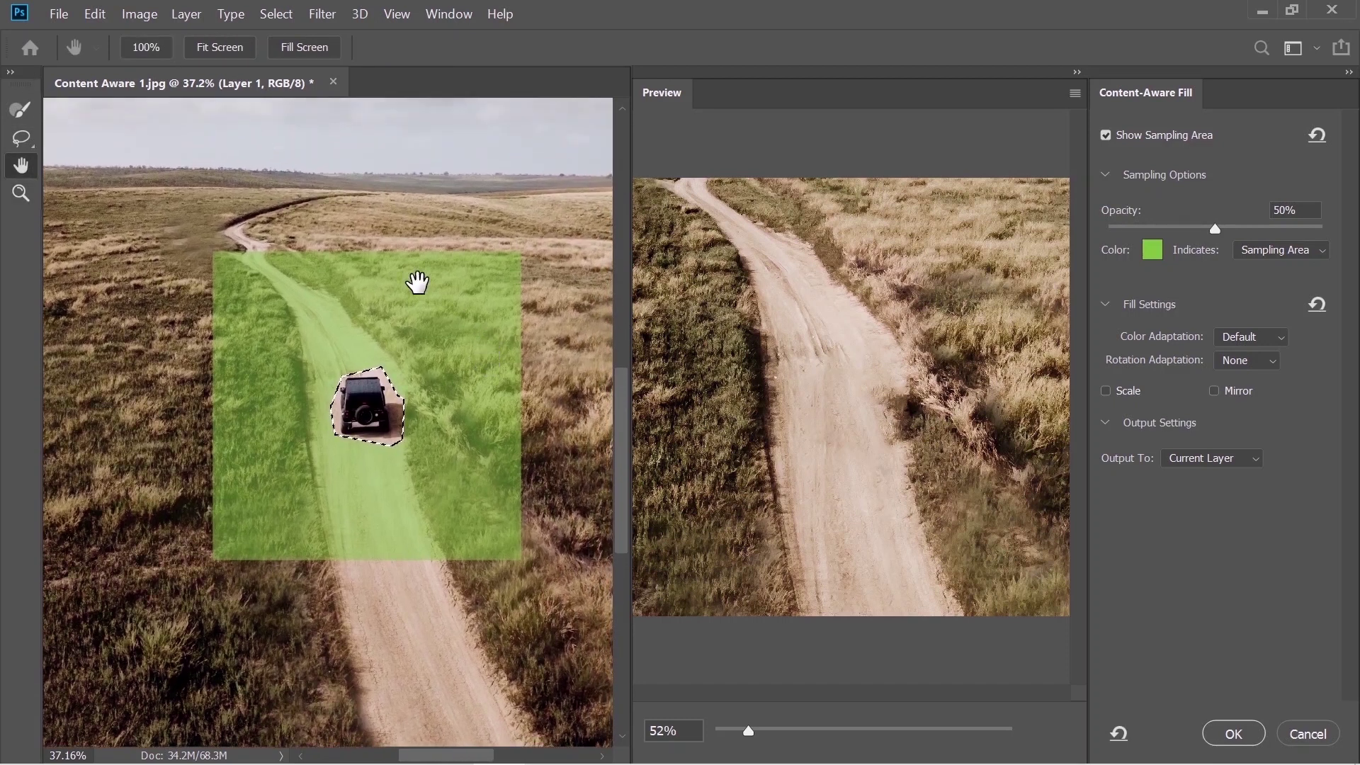
# Step: Subtract the grass on both sides of the road from the sampling area with a 700-size Sampling Brush, keeping only the road
pyautogui.click(20, 110)
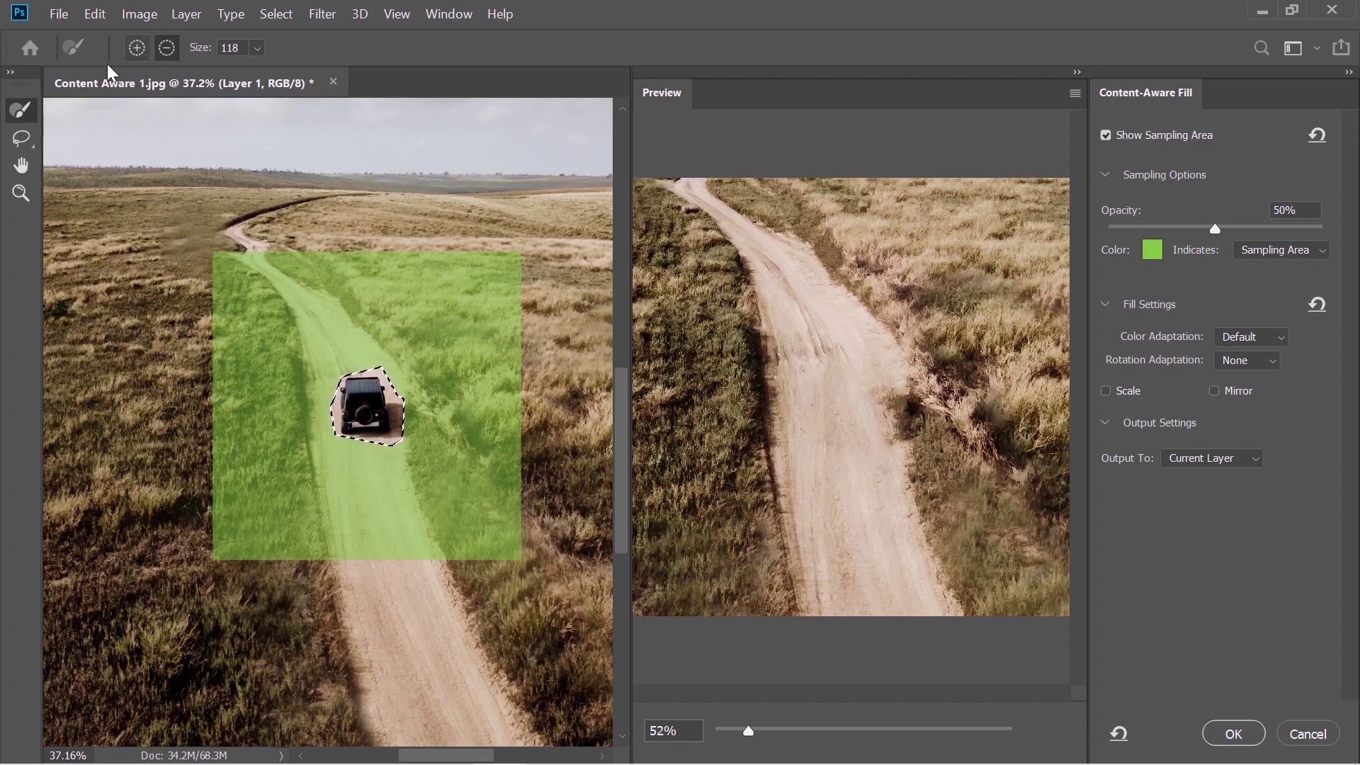
pyautogui.click(166, 48)
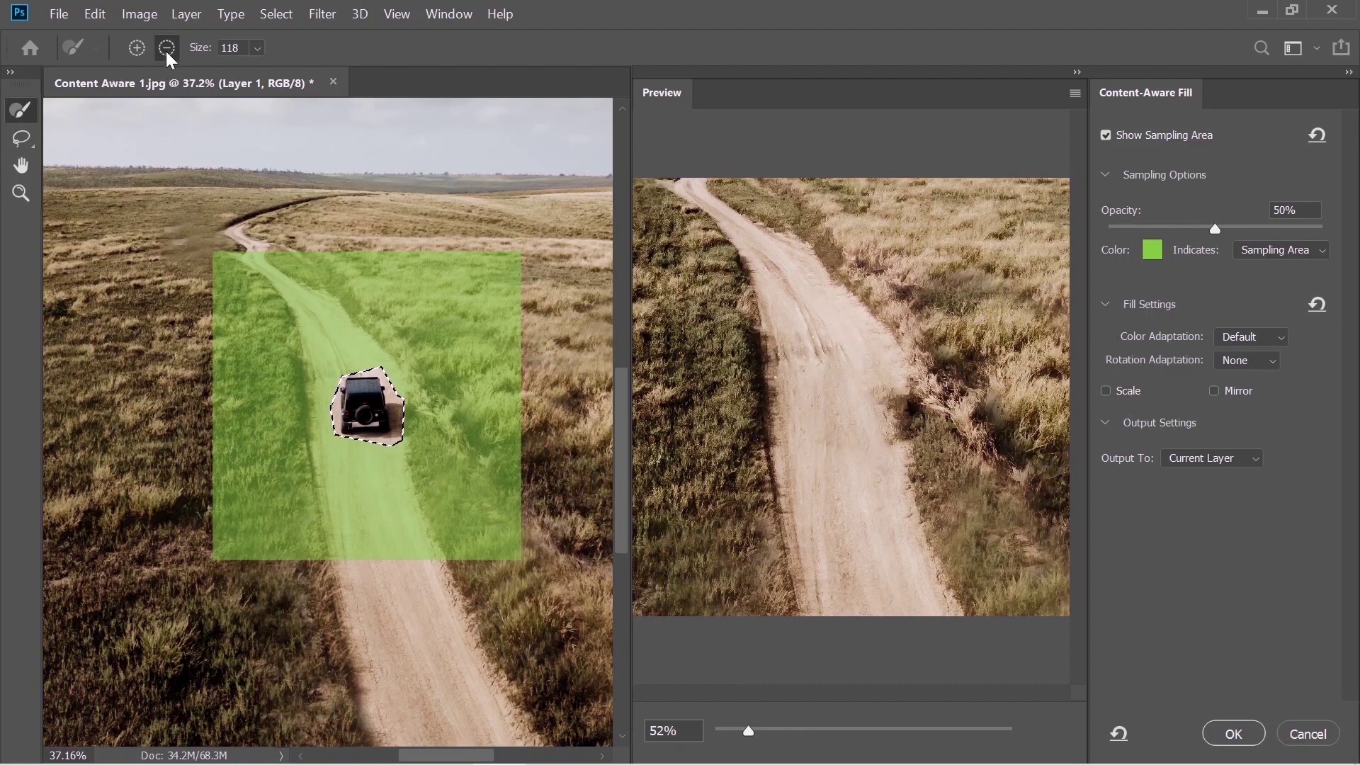
pyautogui.press(']')
pyautogui.press(']')
pyautogui.press(']')
pyautogui.press(']')
pyautogui.press(']')
pyautogui.press(']')
pyautogui.press(']')
pyautogui.press(']')
pyautogui.press(']')
pyautogui.press(']')
pyautogui.press(']')
pyautogui.press(']')
pyautogui.press(']')
pyautogui.press(']')
pyautogui.press(']')
pyautogui.press(']')
pyautogui.press(']')
pyautogui.press(']')
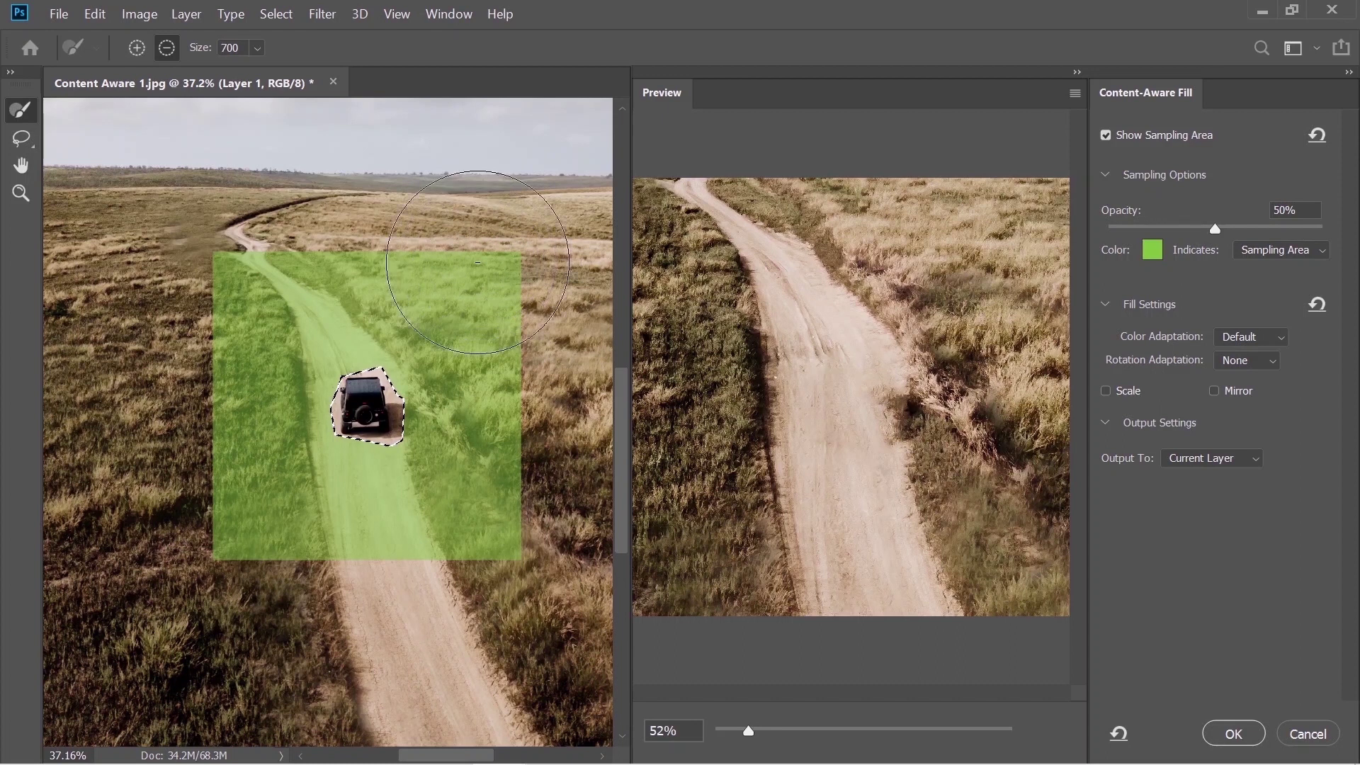
pyautogui.moveTo(478, 262)
pyautogui.mouseDown()
pyautogui.moveTo(389, 197)
pyautogui.moveTo(267, 191)
pyautogui.moveTo(265, 207)
pyautogui.moveTo(394, 182)
pyautogui.moveTo(486, 304)
pyautogui.moveTo(549, 475)
pyautogui.moveTo(559, 471)
pyautogui.moveTo(531, 511)
pyautogui.moveTo(514, 471)
pyautogui.moveTo(503, 495)
pyautogui.moveTo(517, 453)
pyautogui.moveTo(493, 419)
pyautogui.mouseUp()
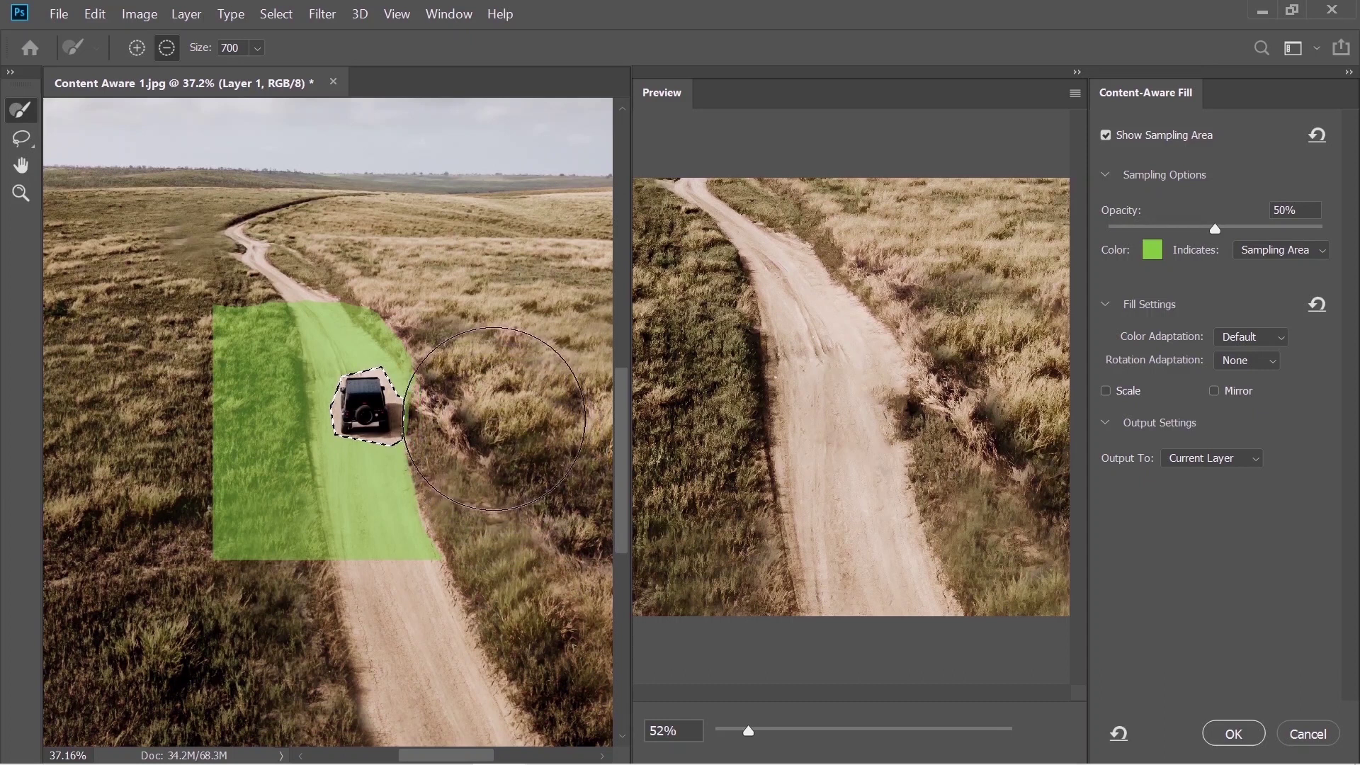
pyautogui.moveTo(498, 422); pyautogui.dragTo(502, 357)
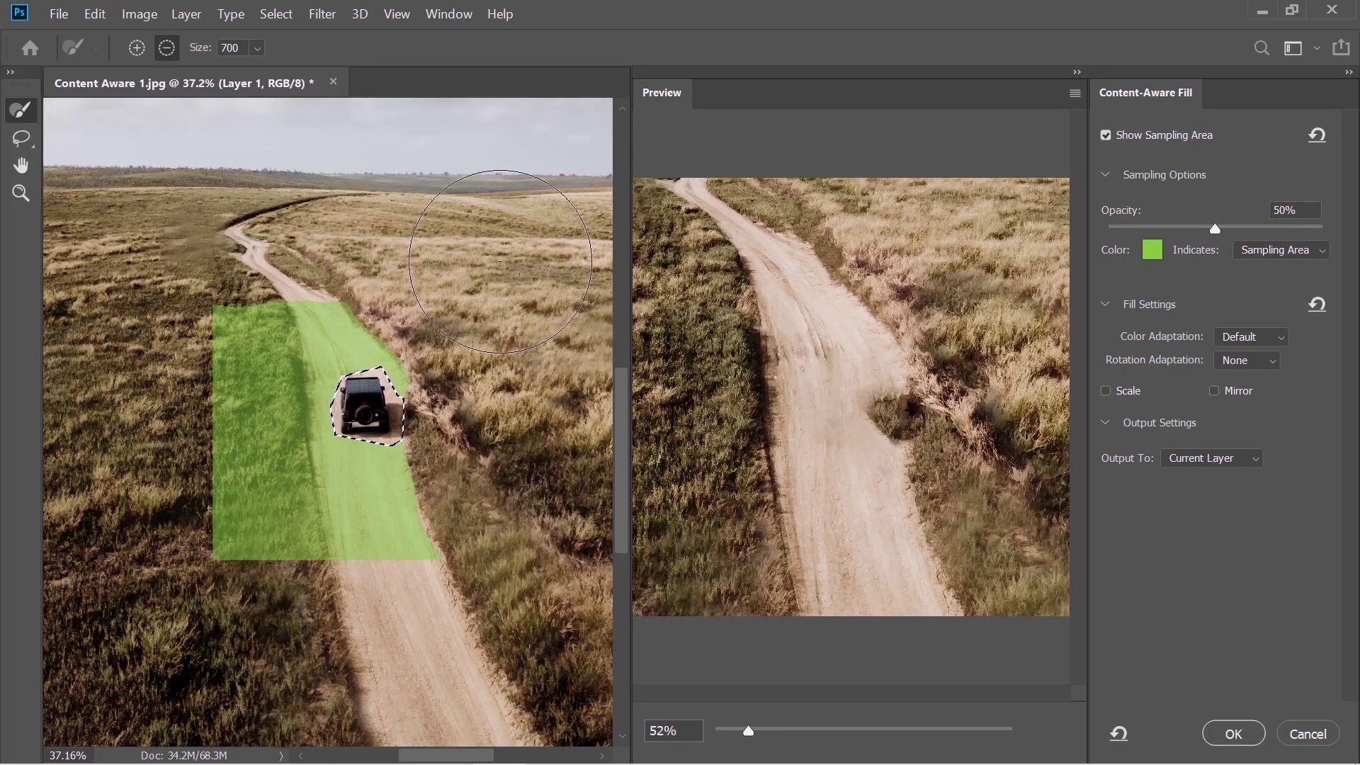
pyautogui.moveTo(120, 298)
pyautogui.mouseDown()
pyautogui.moveTo(185, 351)
pyautogui.moveTo(234, 563)
pyautogui.moveTo(217, 358)
pyautogui.mouseUp()
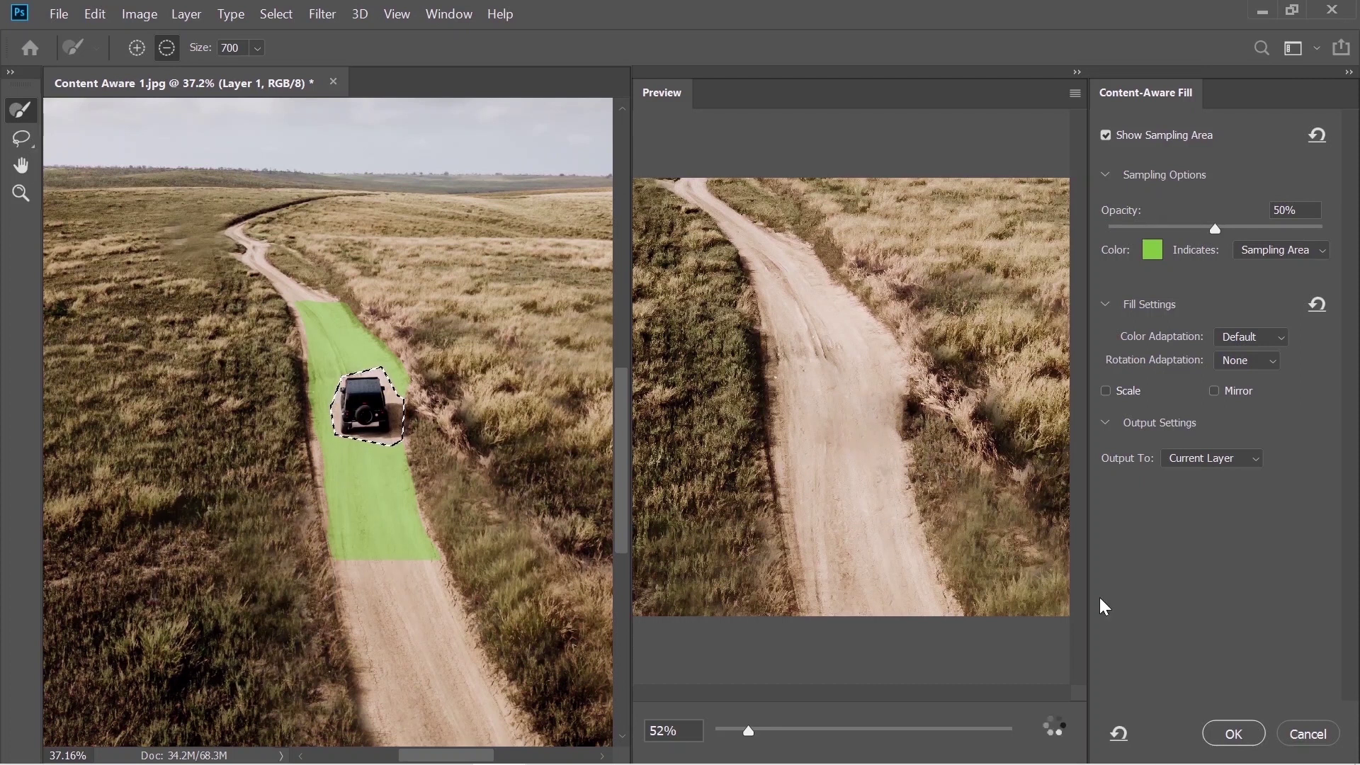
# Step: Output the fill to the Current Layer, apply it over the jeep, and deselect
pyautogui.click(1248, 470)
pyautogui.click(1248, 478)
pyautogui.click(1233, 734)
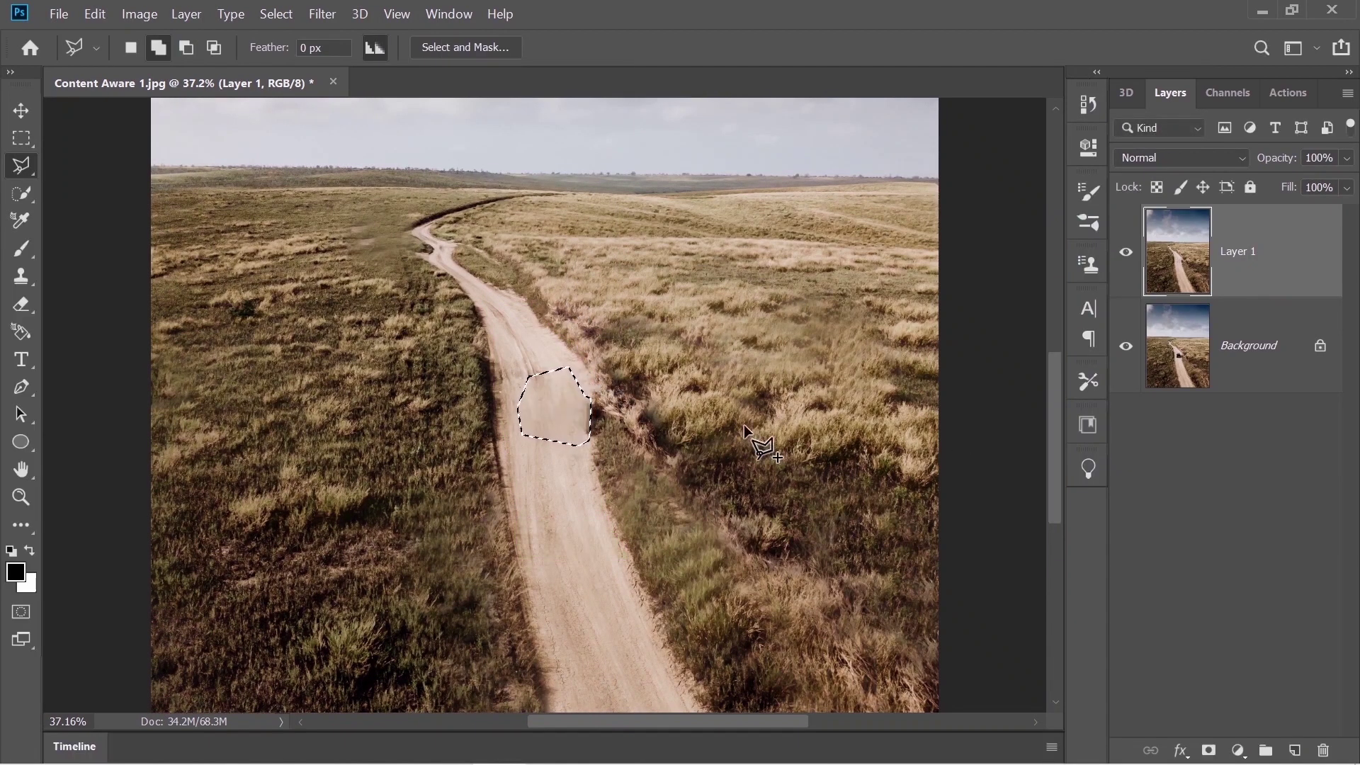
pyautogui.press('z')
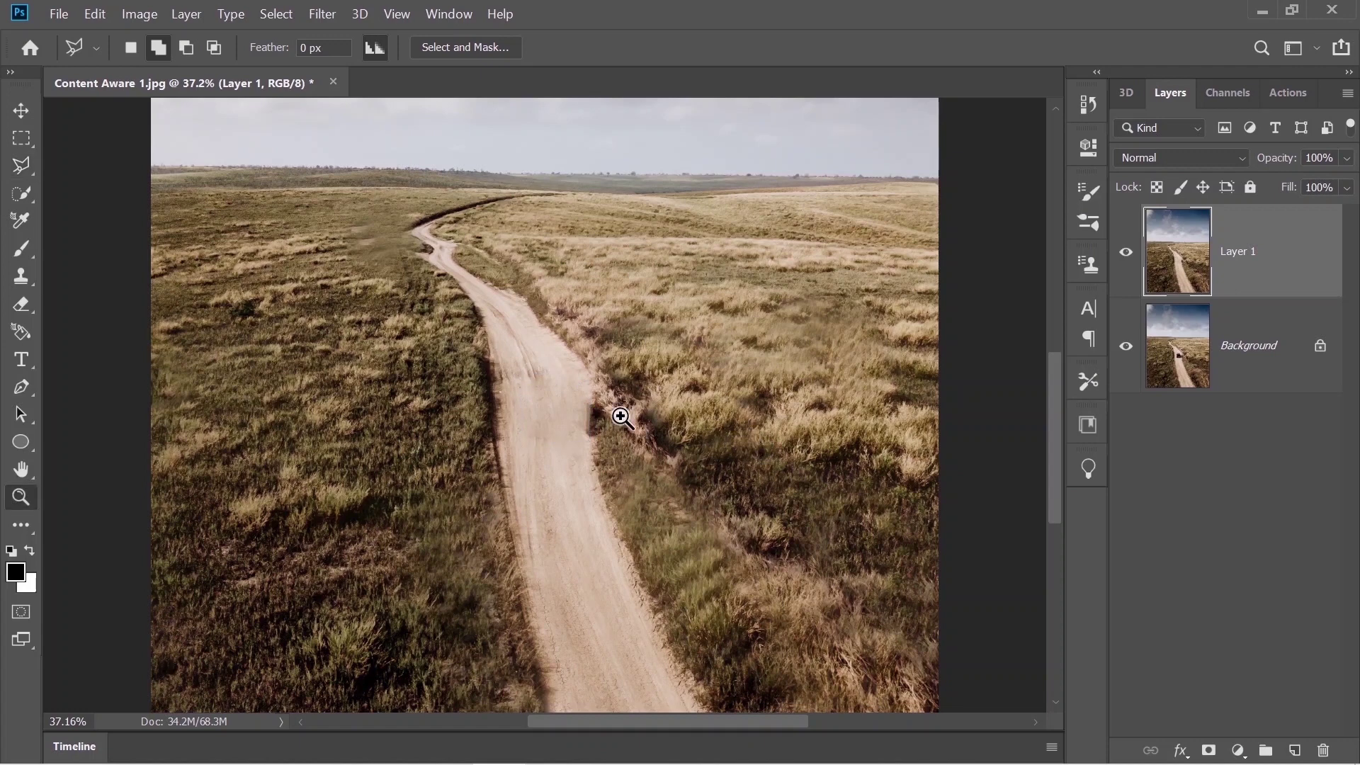
# Step: Outline the leftover dark smudge where the jeep's shadow met the grassy road edge with the Polygonal Lasso
pyautogui.moveTo(595, 416); pyautogui.dragTo(692, 397)
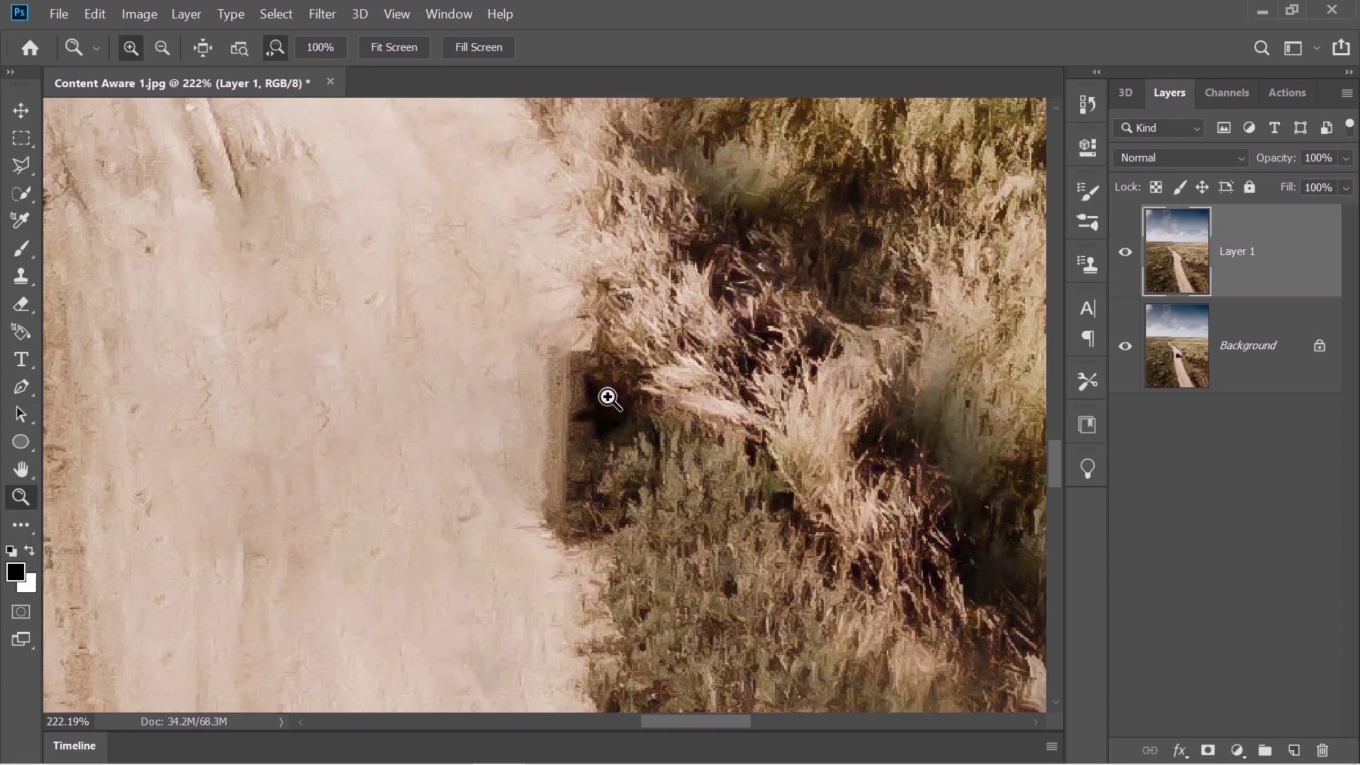
pyautogui.click(21, 166)
pyautogui.doubleClick(569, 332)
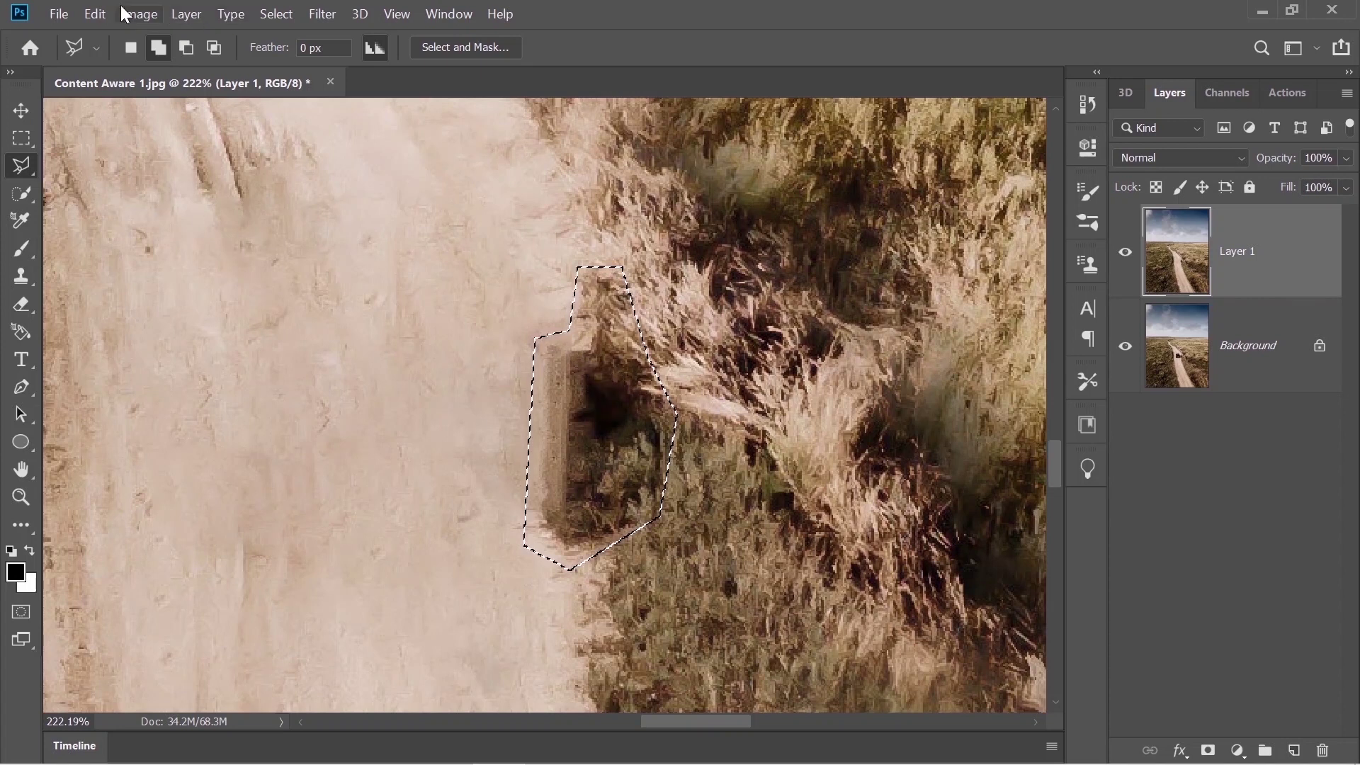
# Step: Apply Content-Aware Fill to the selected smudge with output to the Current Layer, checking the preview at 132%, and deselect
pyautogui.click(97, 13)
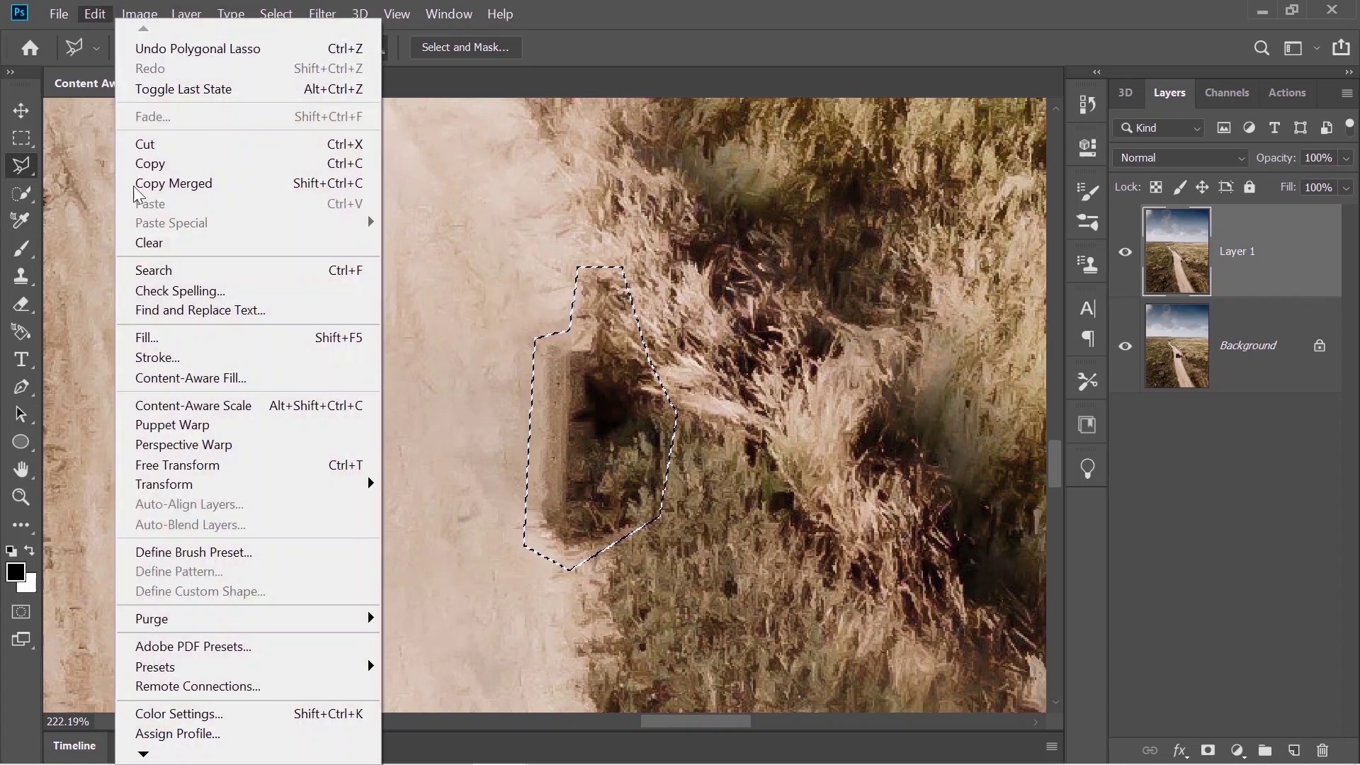
pyautogui.click(209, 378)
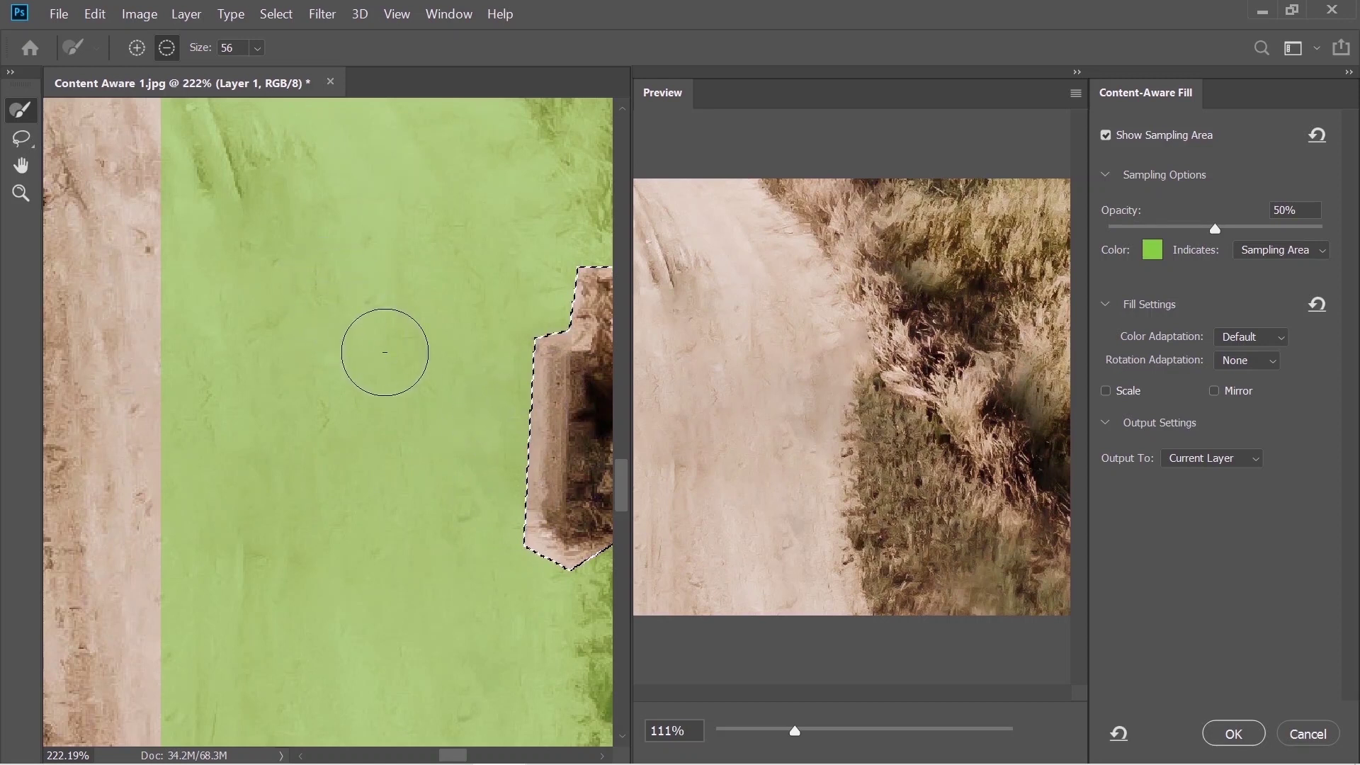
pyautogui.click(21, 165)
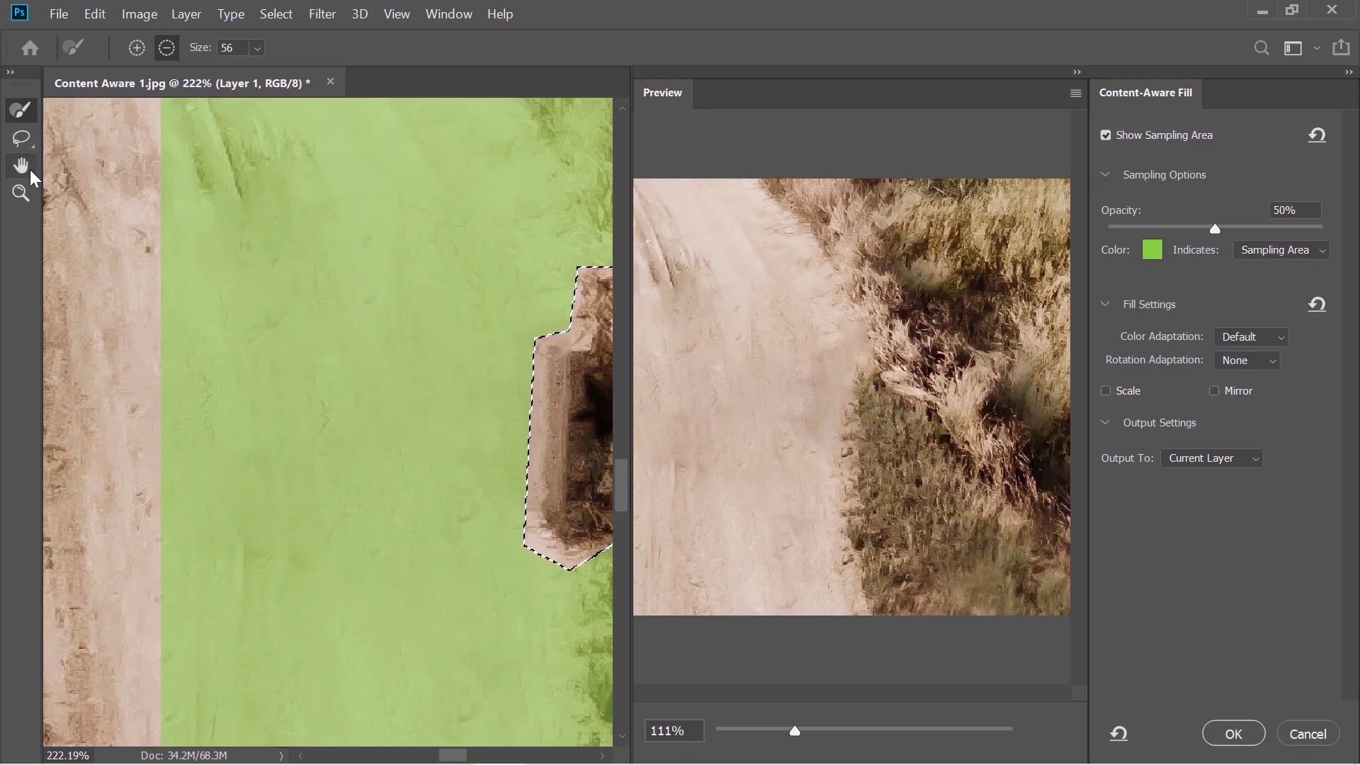
pyautogui.moveTo(488, 376); pyautogui.dragTo(243, 343)
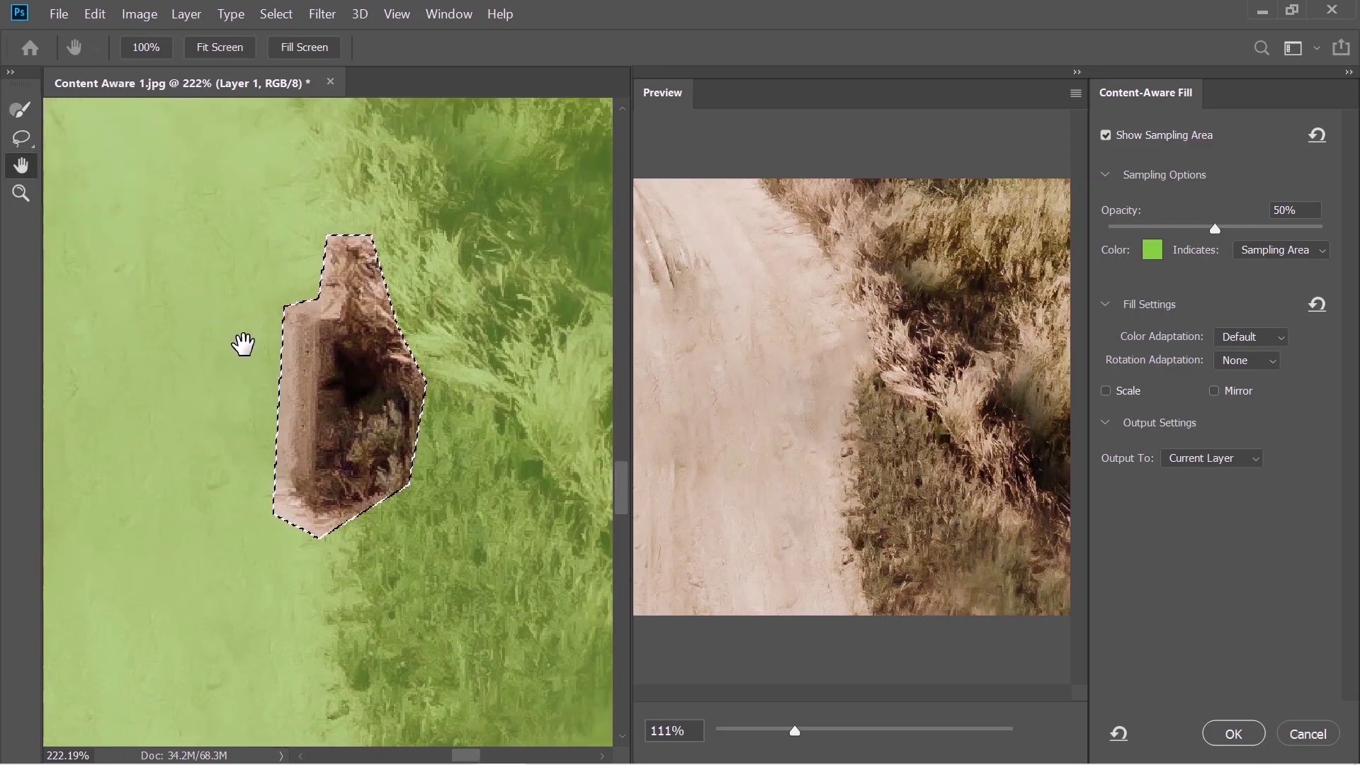
pyautogui.click(21, 192)
pyautogui.moveTo(470, 354); pyautogui.dragTo(410, 368)
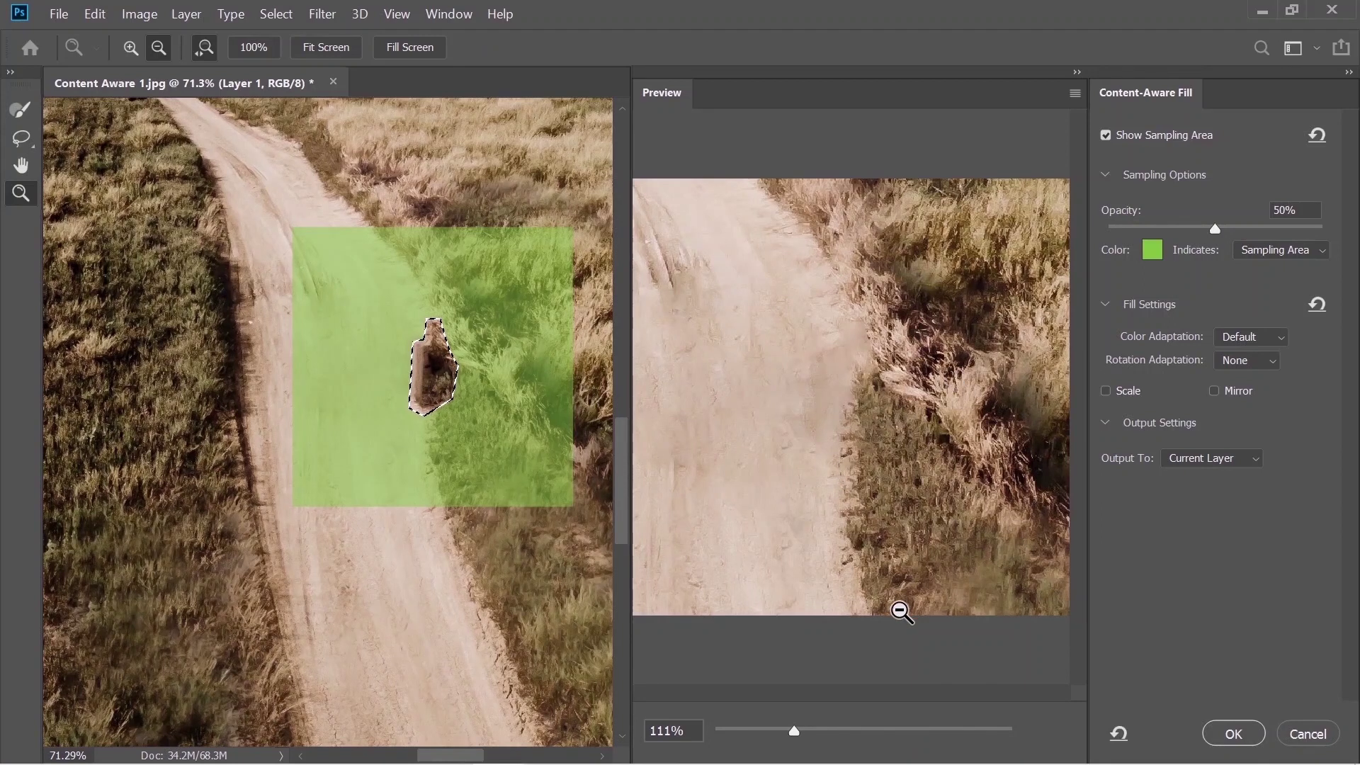
pyautogui.moveTo(789, 730); pyautogui.dragTo(749, 726)
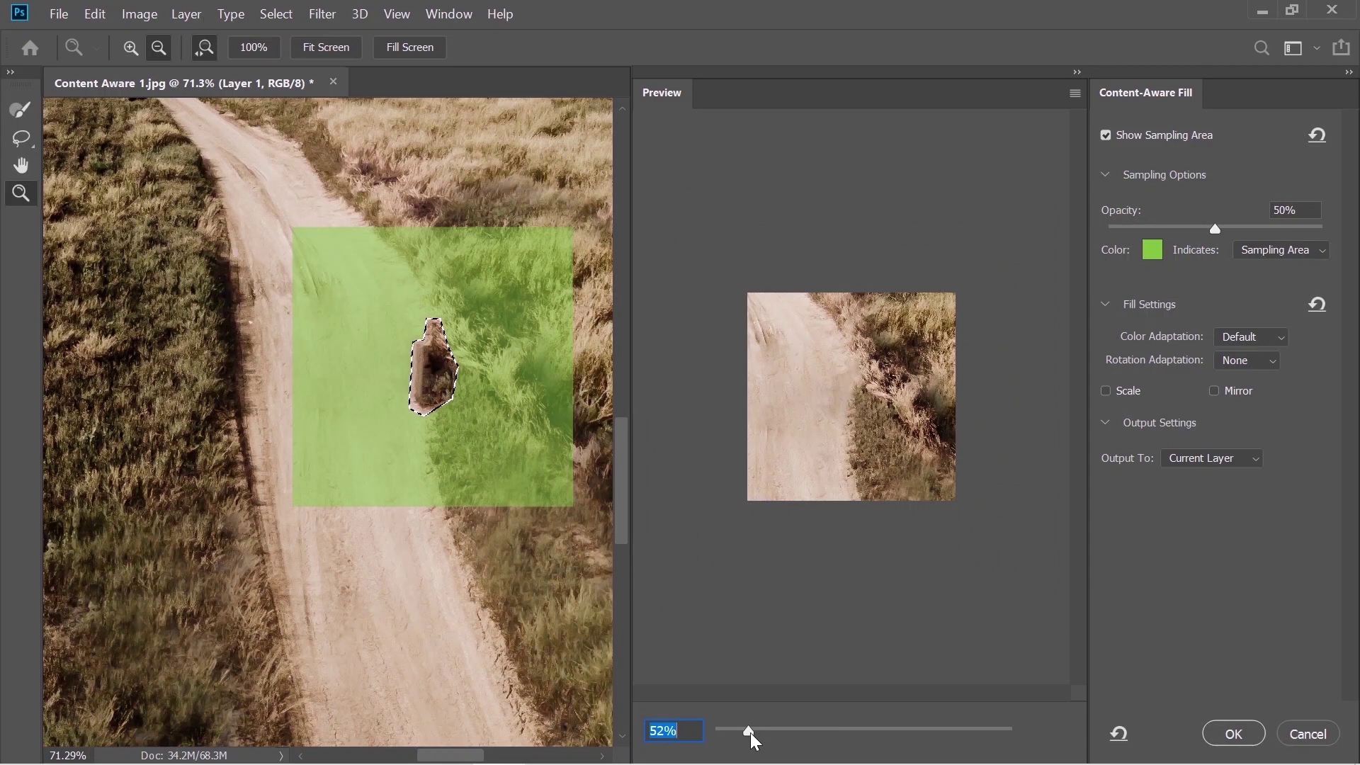
pyautogui.moveTo(743, 733); pyautogui.dragTo(811, 722)
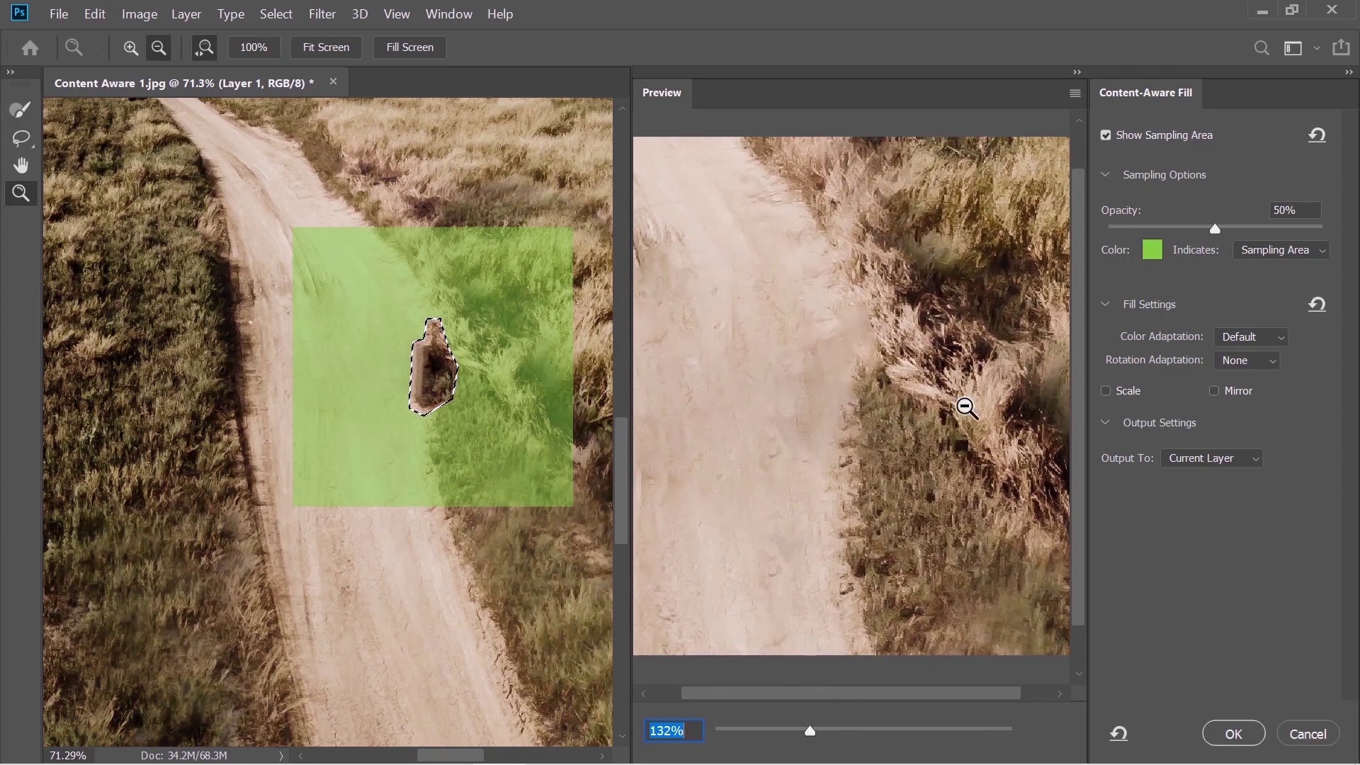
pyautogui.click(1243, 727)
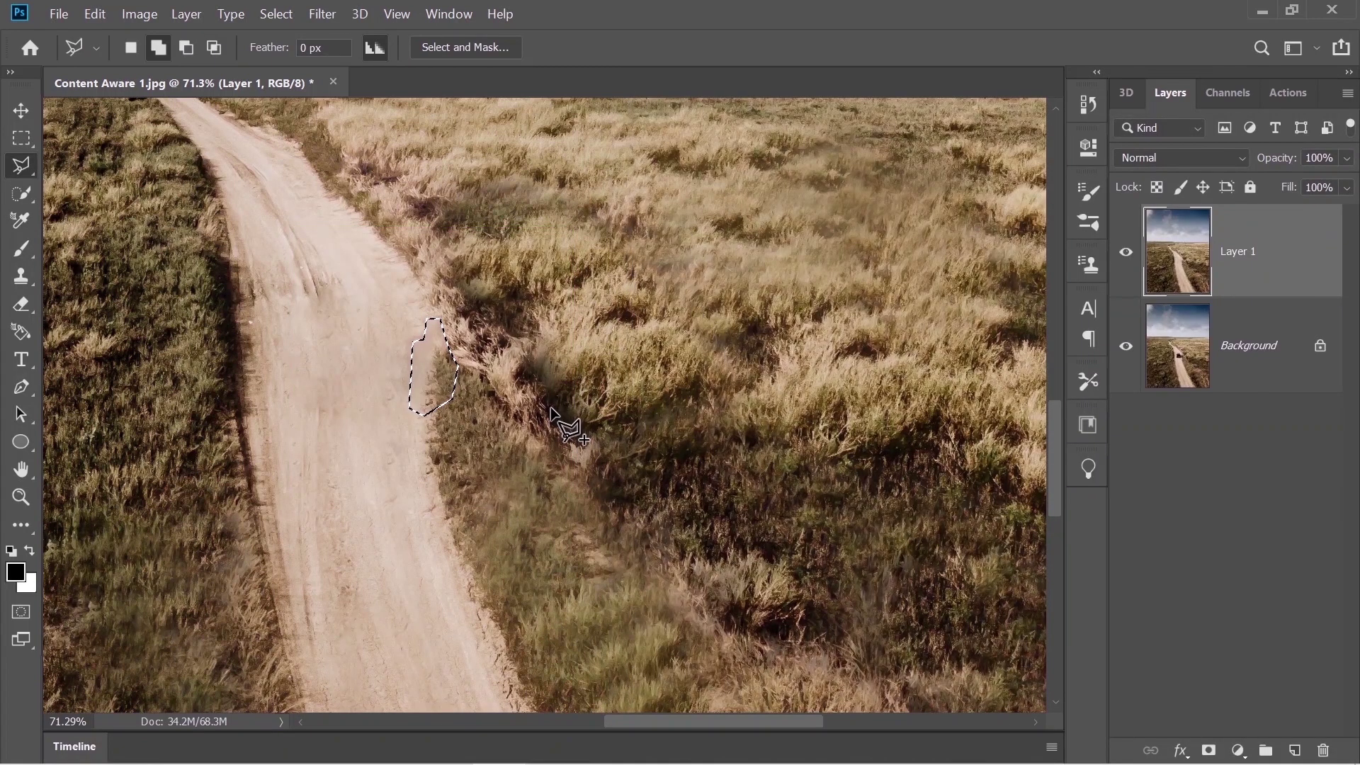
pyautogui.hotkey('ctrl', 'd')
# Step: Fit the whole road photo on screen and compare before and after by hiding and showing Layer 1
pyautogui.press('z')
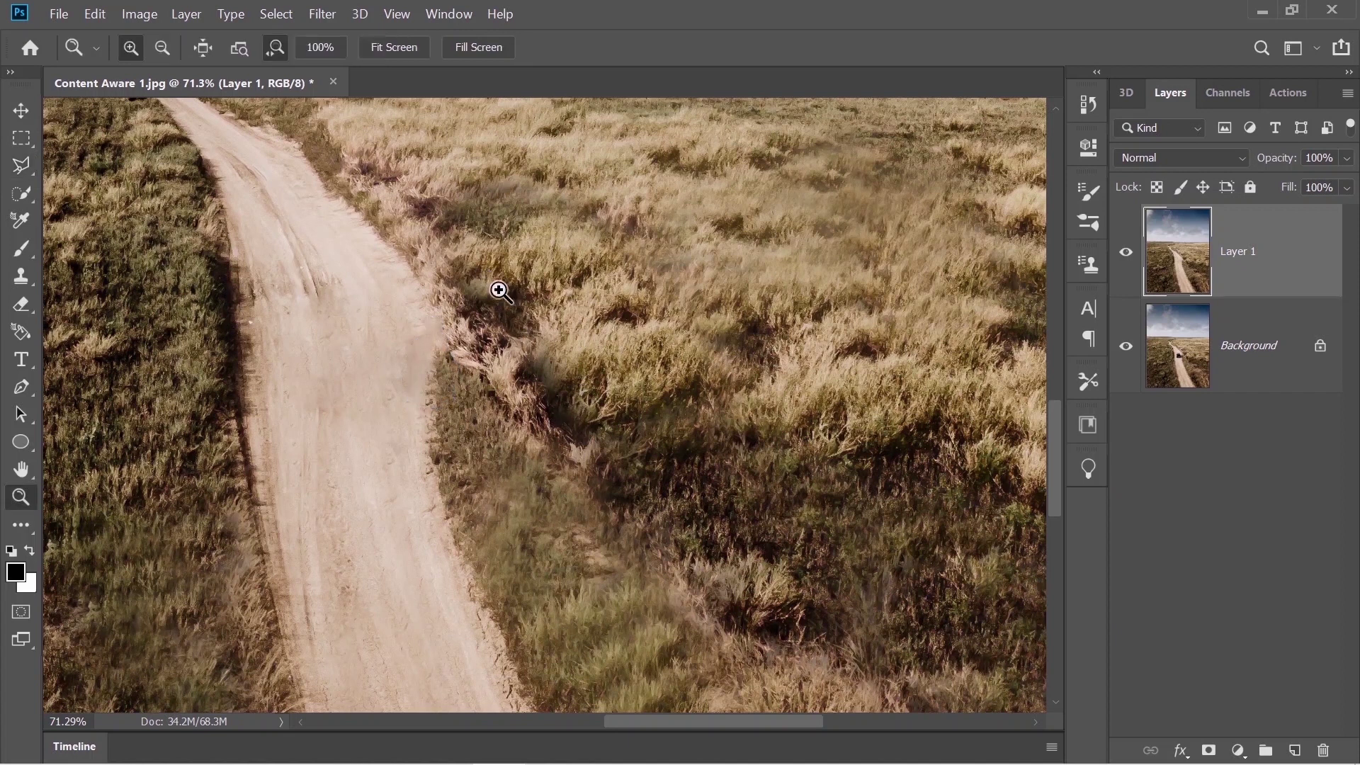
pyautogui.moveTo(680, 394); pyautogui.dragTo(619, 395)
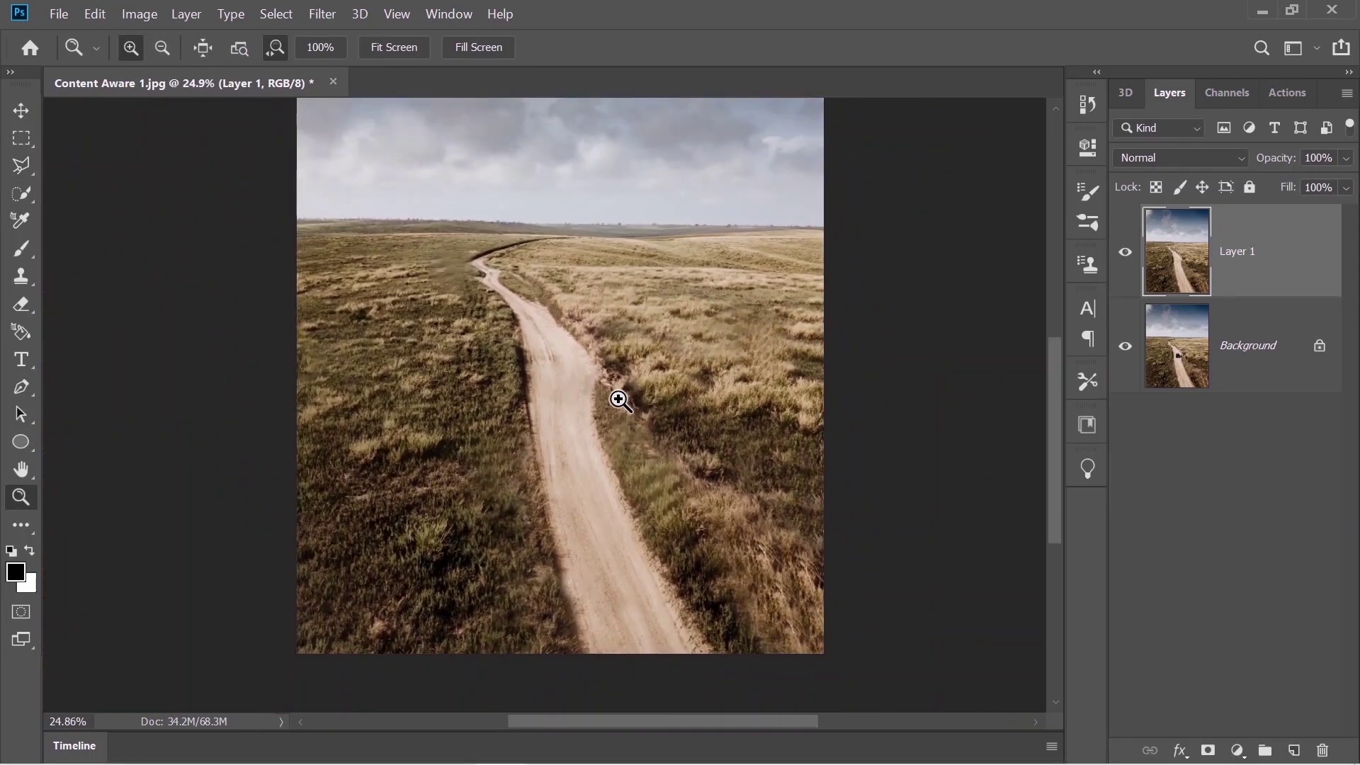
pyautogui.click(411, 54)
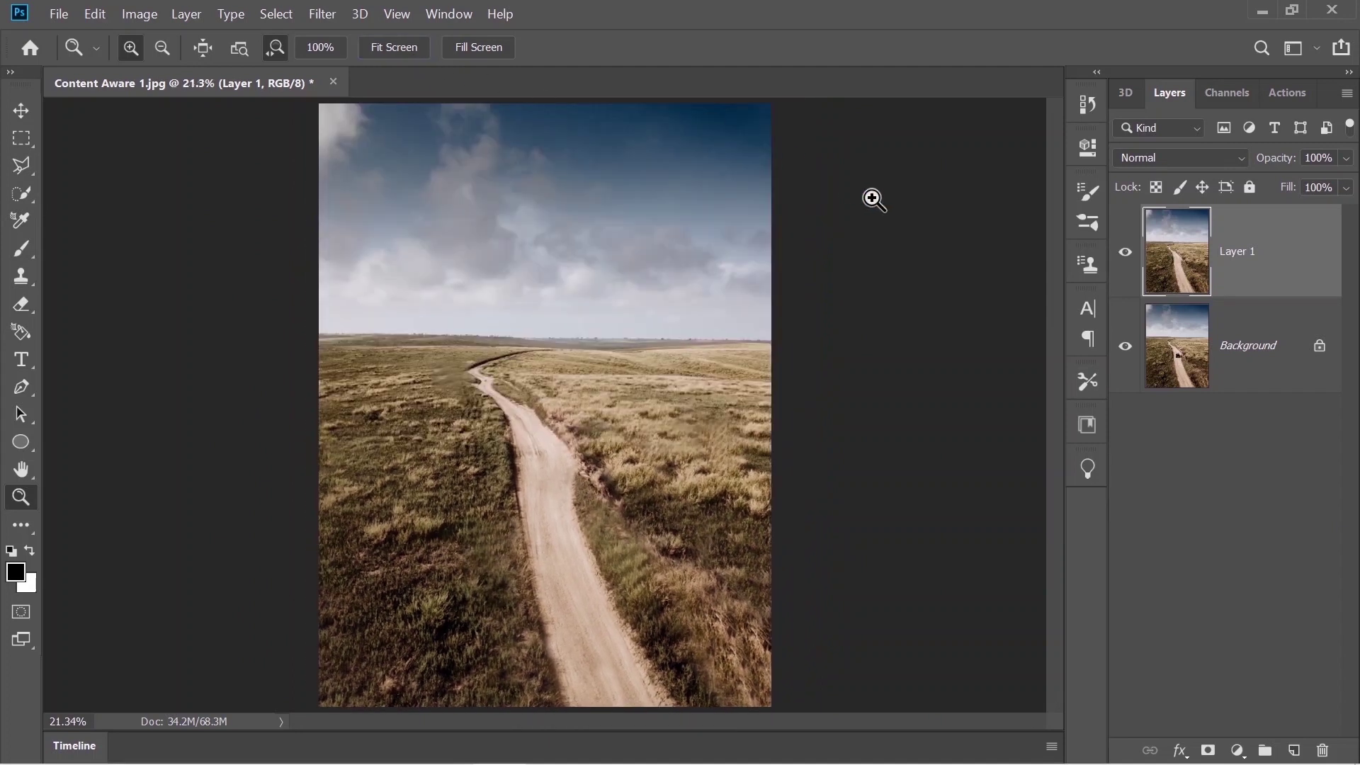
pyautogui.click(1131, 254)
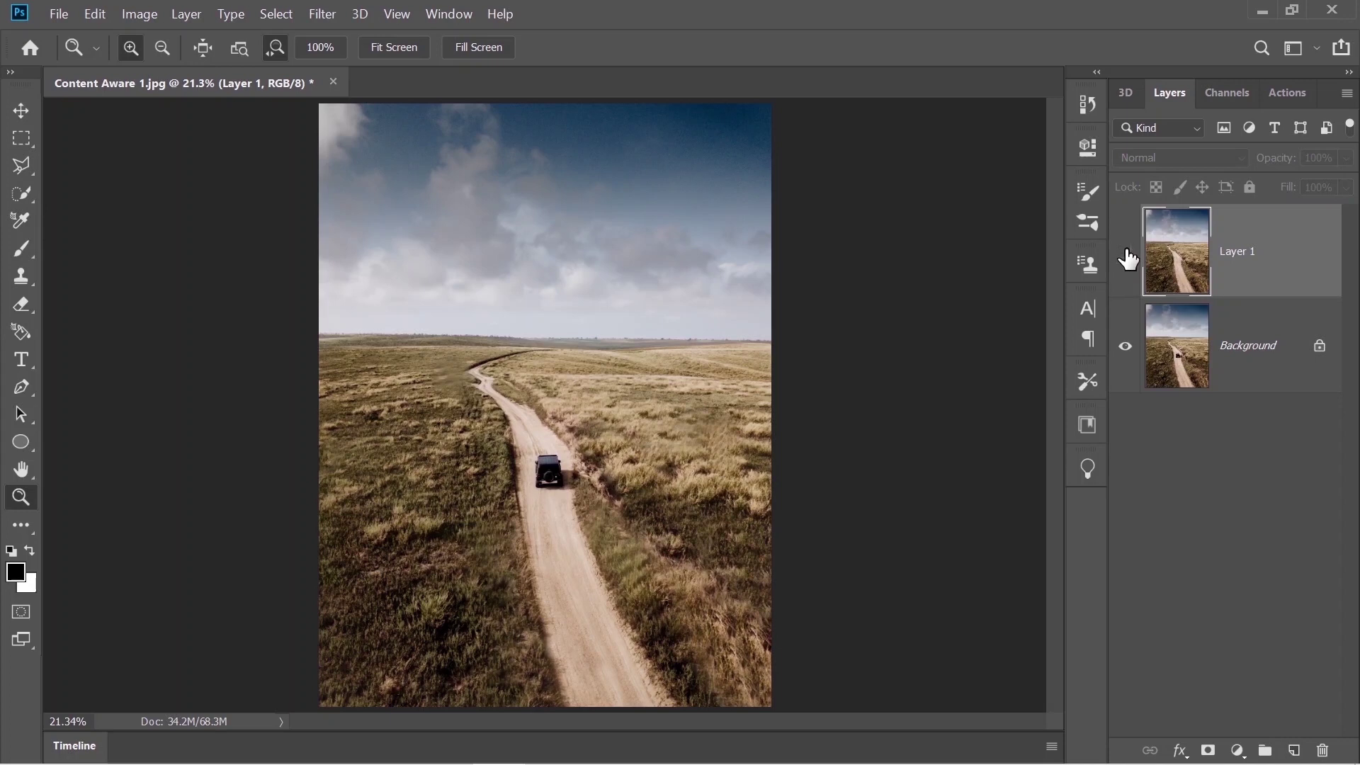
pyautogui.click(1126, 252)
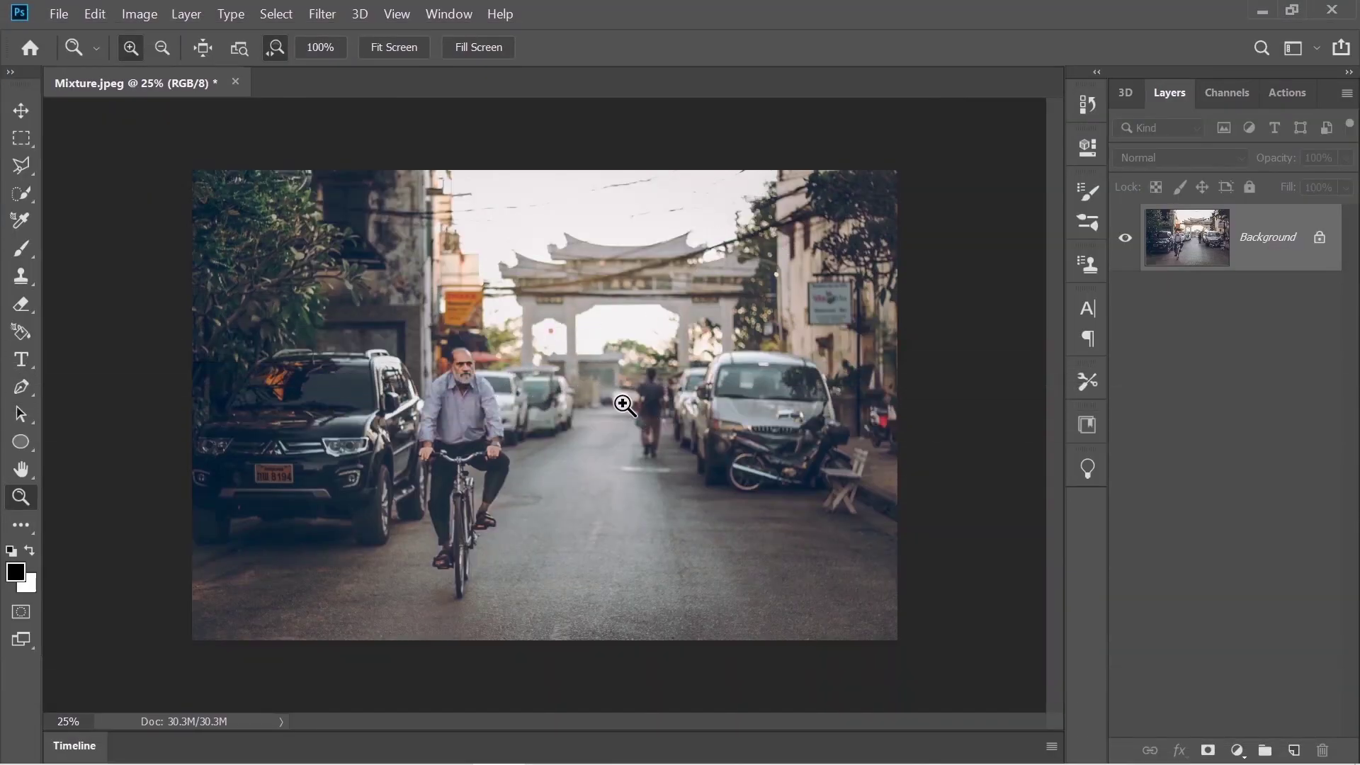
# Step: Outline the white road marking below the walking man in Mixture.jpeg with the Polygonal Lasso
pyautogui.moveTo(625, 404); pyautogui.dragTo(695, 397)
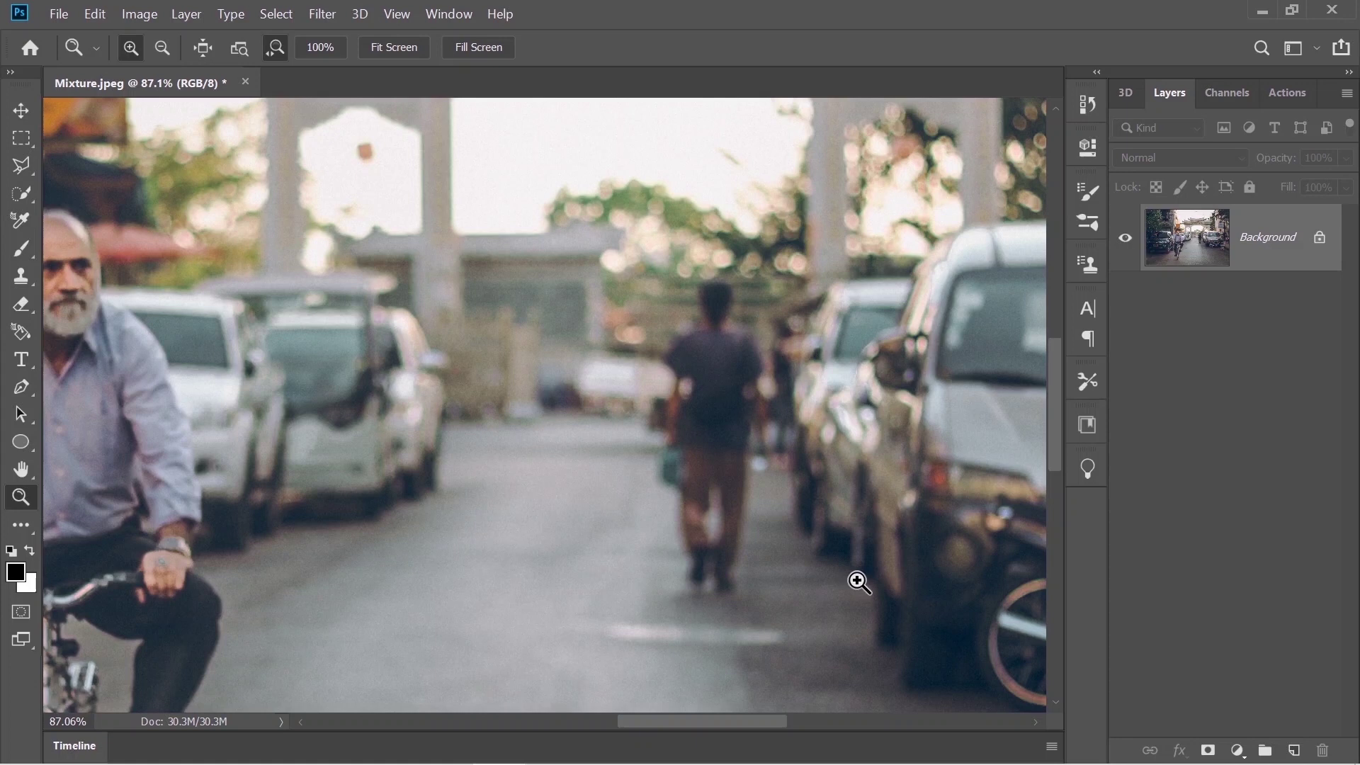
pyautogui.scroll(-3, 857, 581)
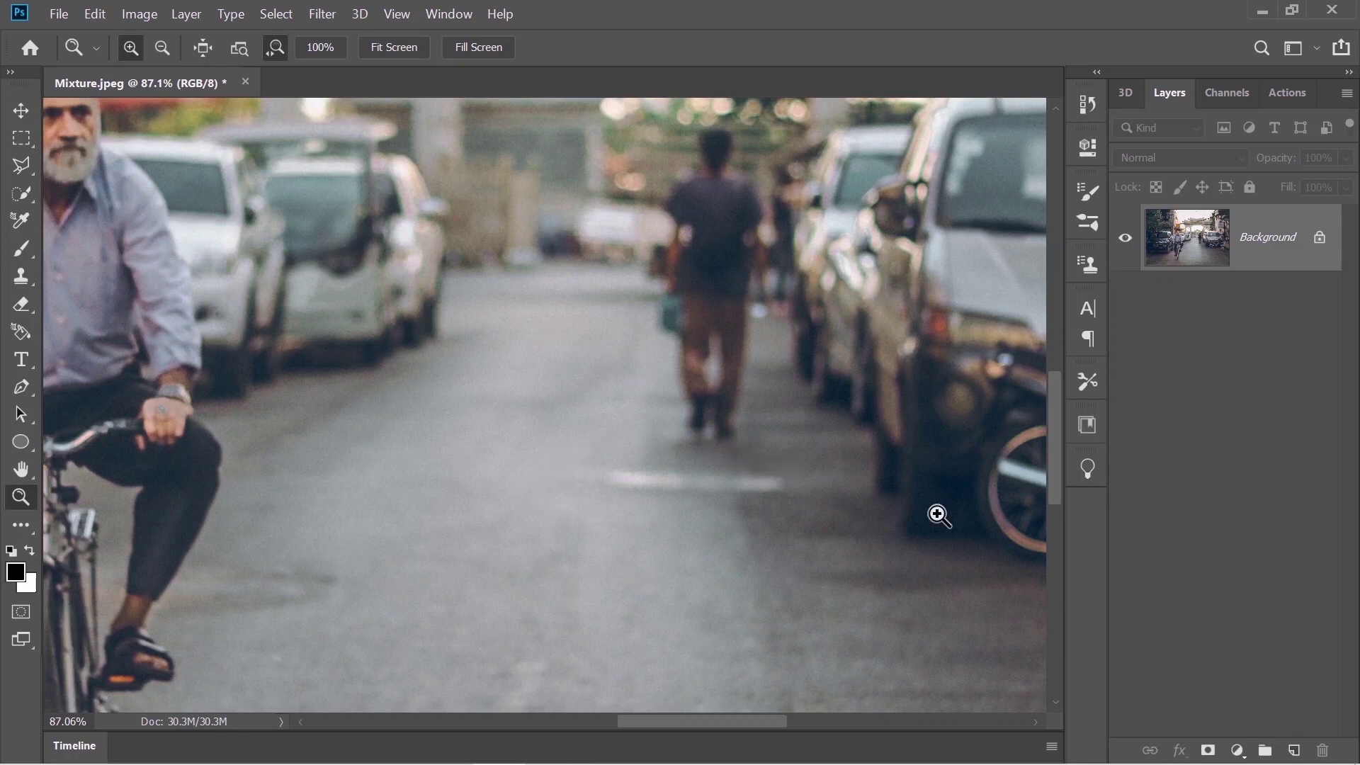
pyautogui.click(21, 166)
pyautogui.click(607, 451)
pyautogui.click(567, 470)
pyautogui.click(758, 548)
pyautogui.click(822, 489)
pyautogui.click(774, 461)
pyautogui.click(607, 450)
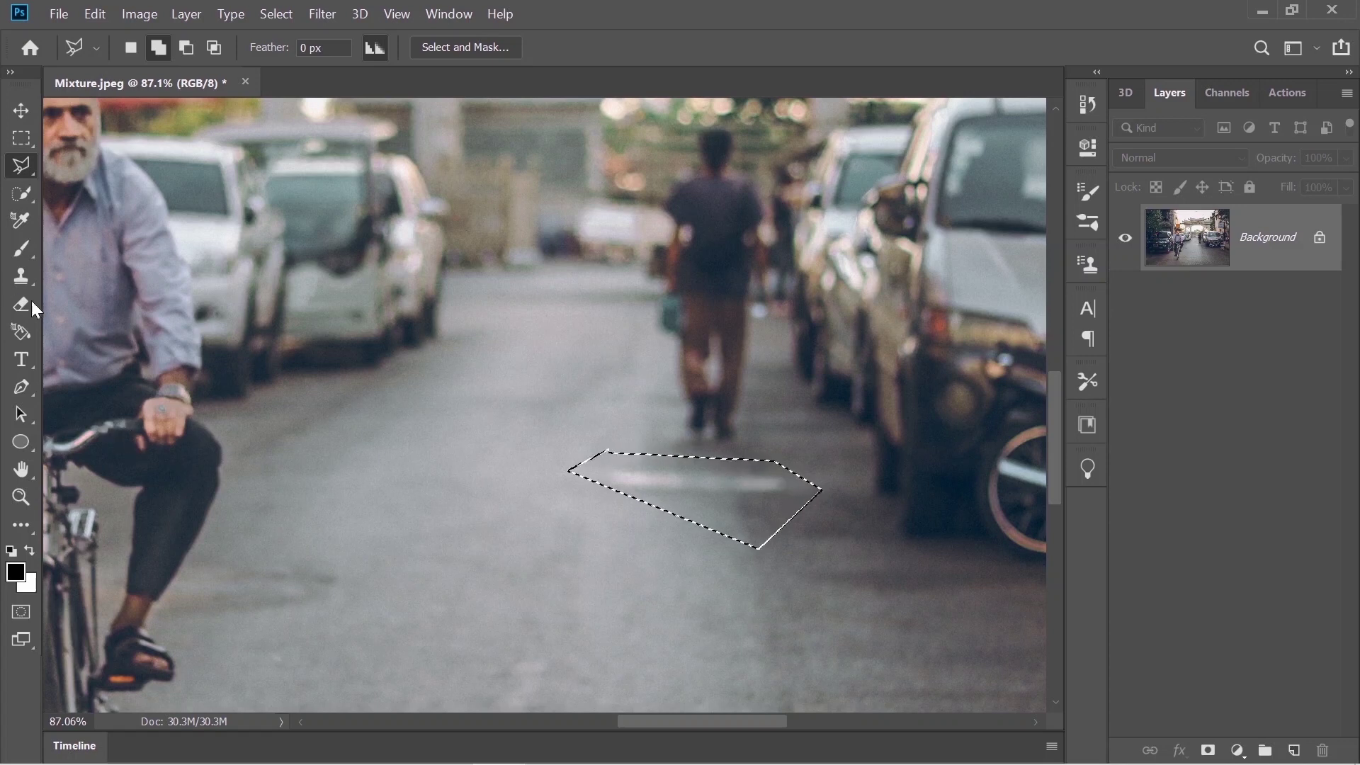
# Step: Patch the selected road marking with clean asphalt from beside it using the Patch tool, and deselect
pyautogui.click(20, 527)
pyautogui.moveTo(744, 506); pyautogui.dragTo(441, 472)
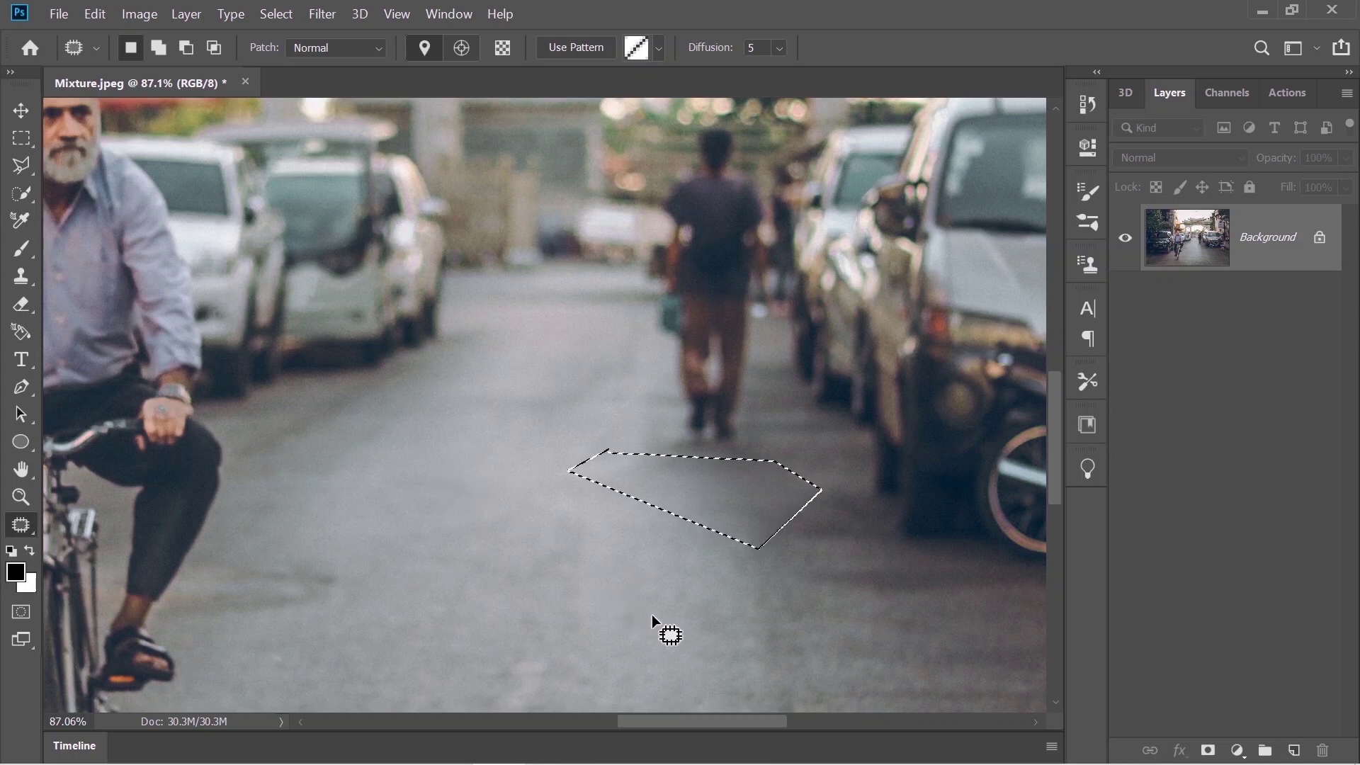
pyautogui.hotkey('ctrl', 'd')
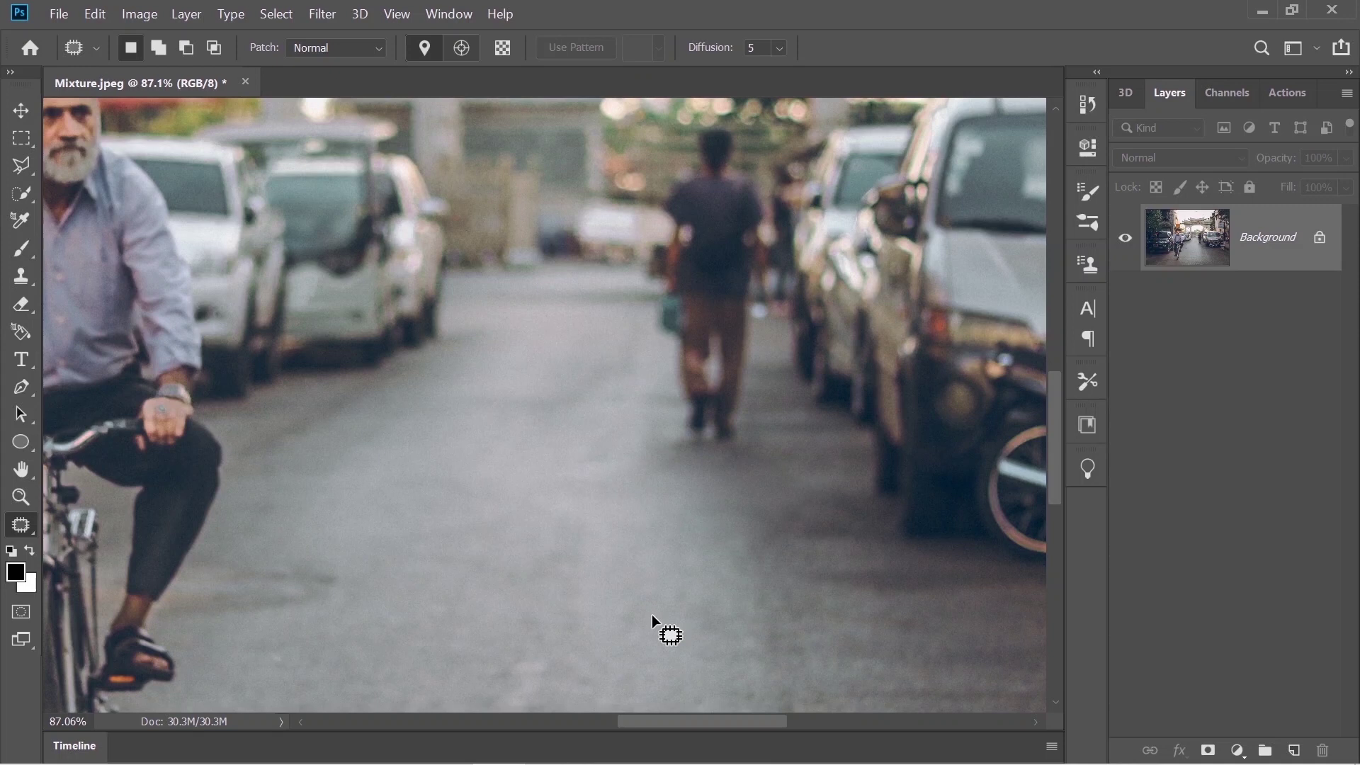
# Step: Outline the man walking down the street, including the bag he carries, with the Polygonal Lasso
pyautogui.scroll(5, 828, 444)
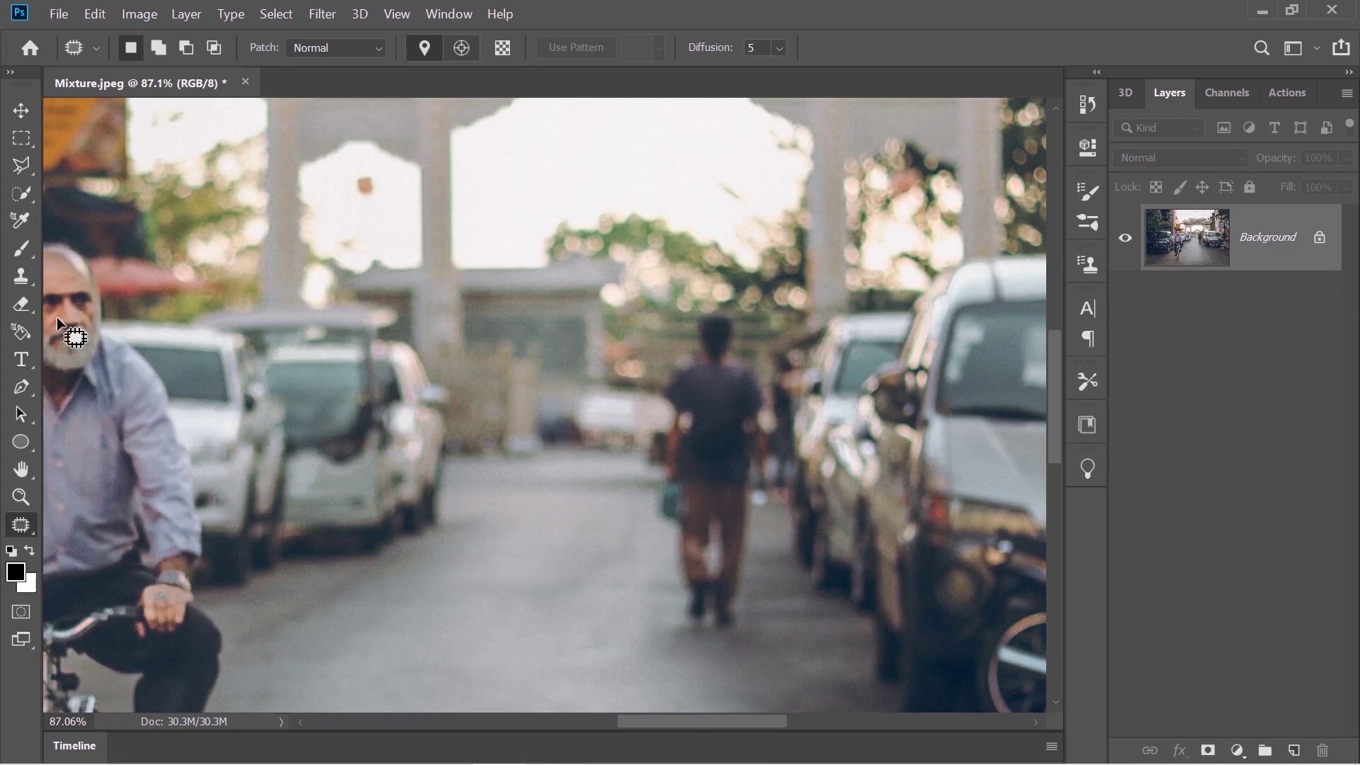
pyautogui.click(21, 165)
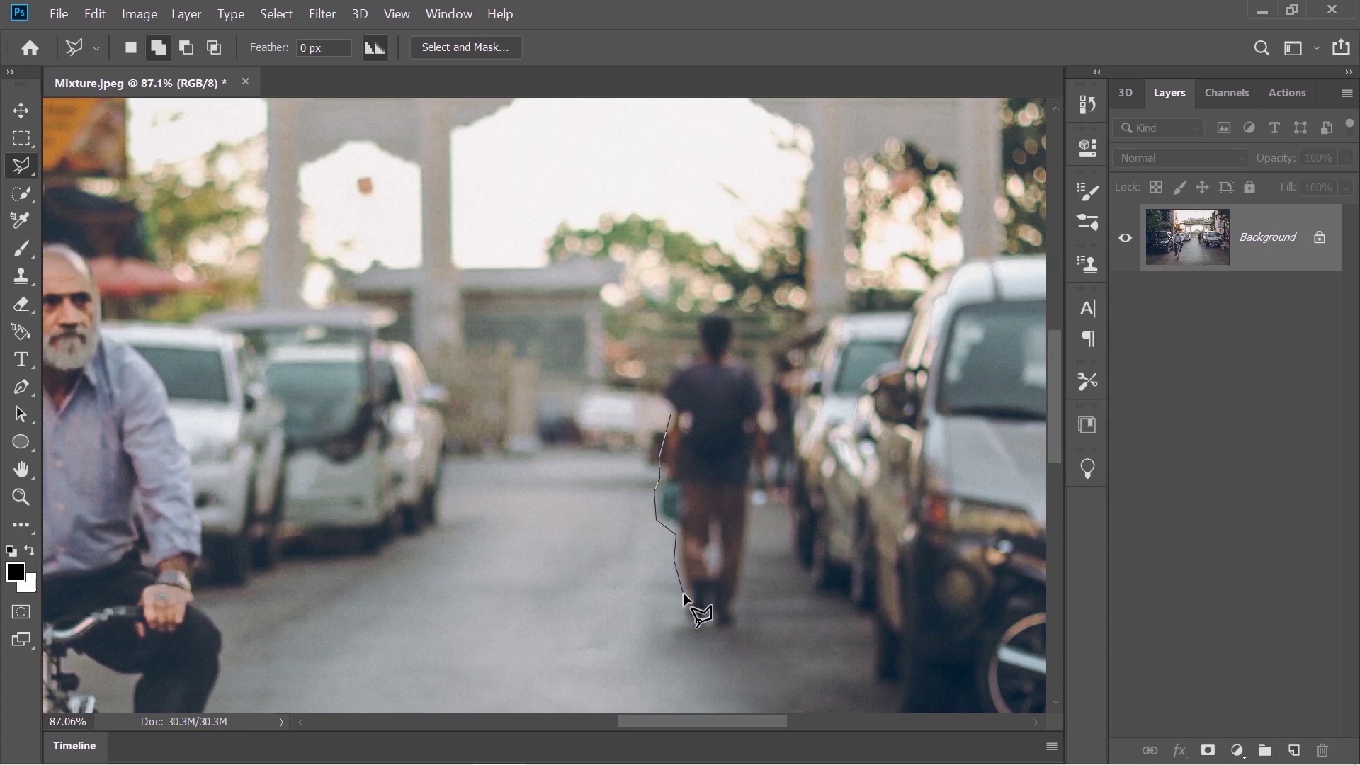
pyautogui.click(682, 614)
pyautogui.click(694, 624)
pyautogui.click(714, 619)
pyautogui.click(717, 634)
pyautogui.click(743, 627)
pyautogui.click(687, 326)
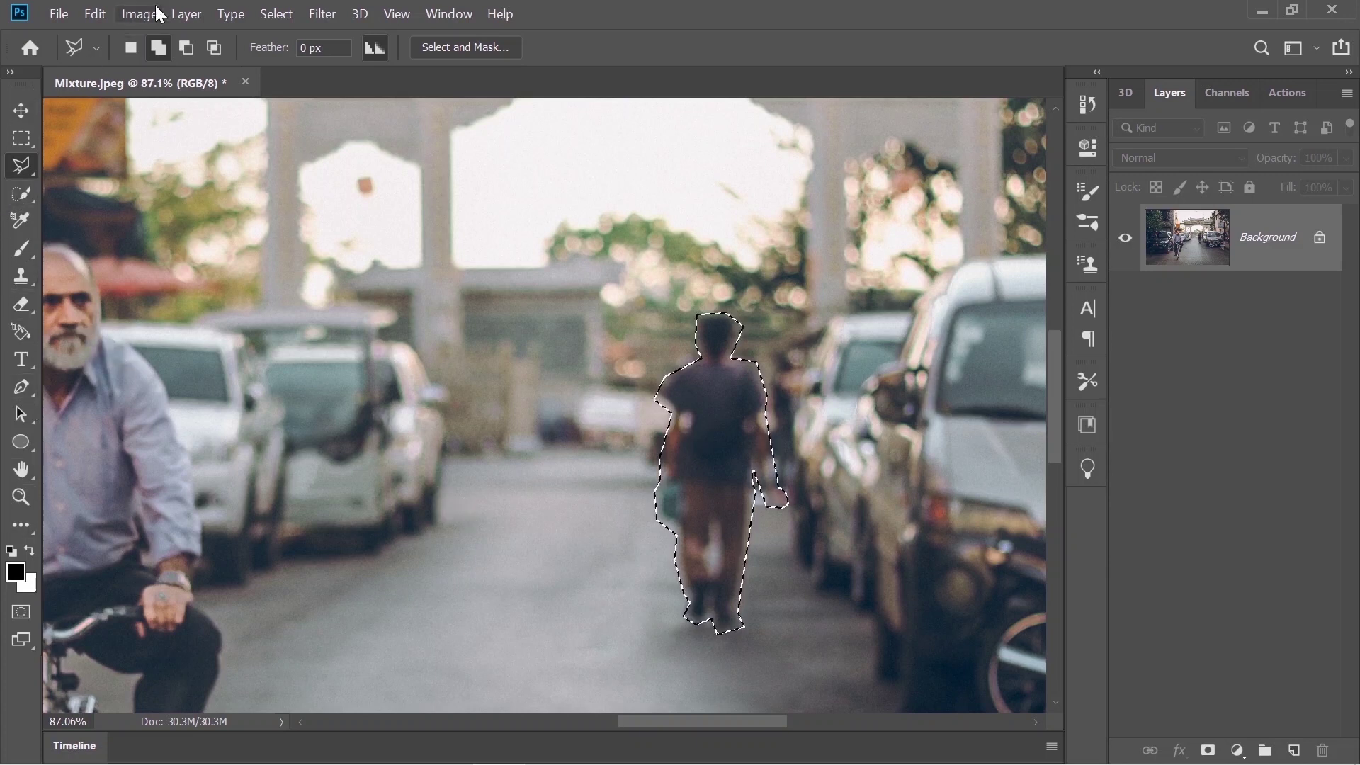
# Step: Start Content-Aware Fill on the walking man, enlarge the preview to 99%, and bring the whole sampling area into view
pyautogui.click(128, 14)
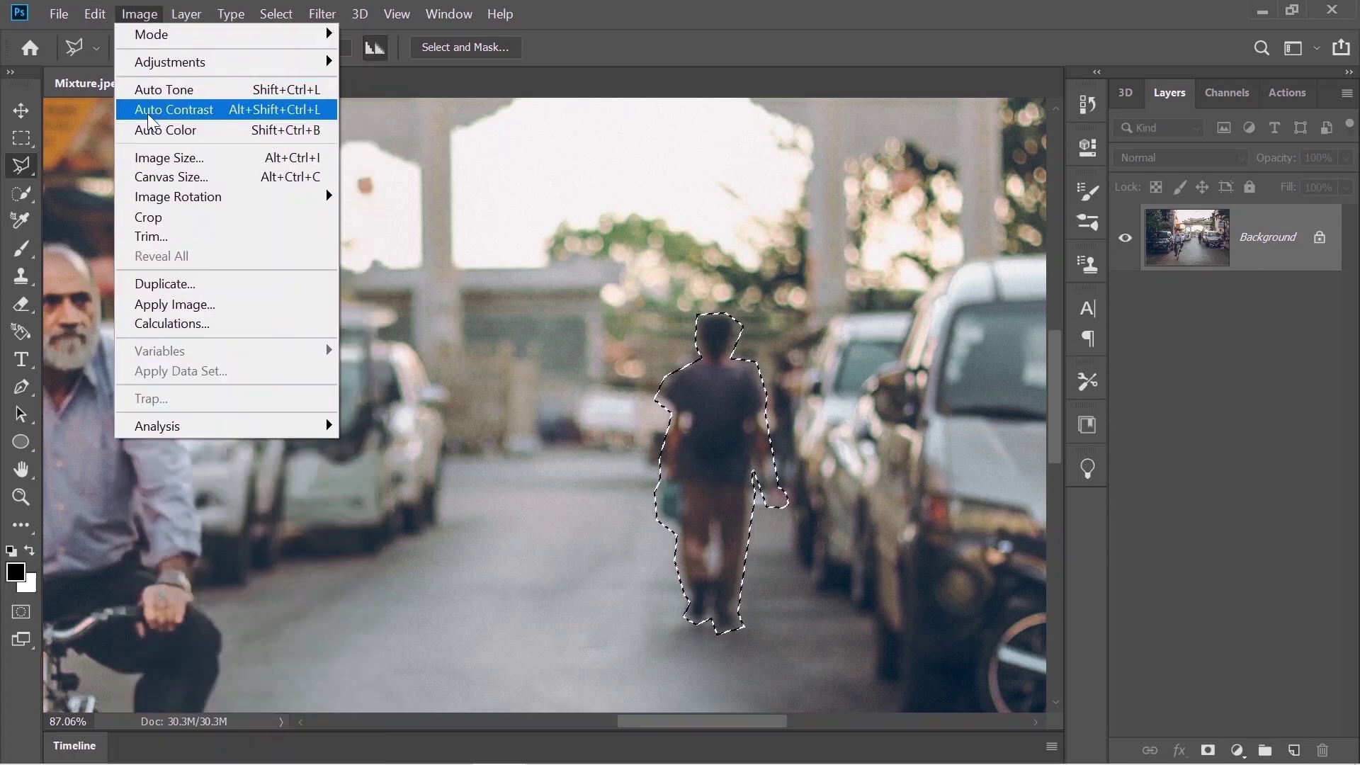
pyautogui.moveTo(96, 15)
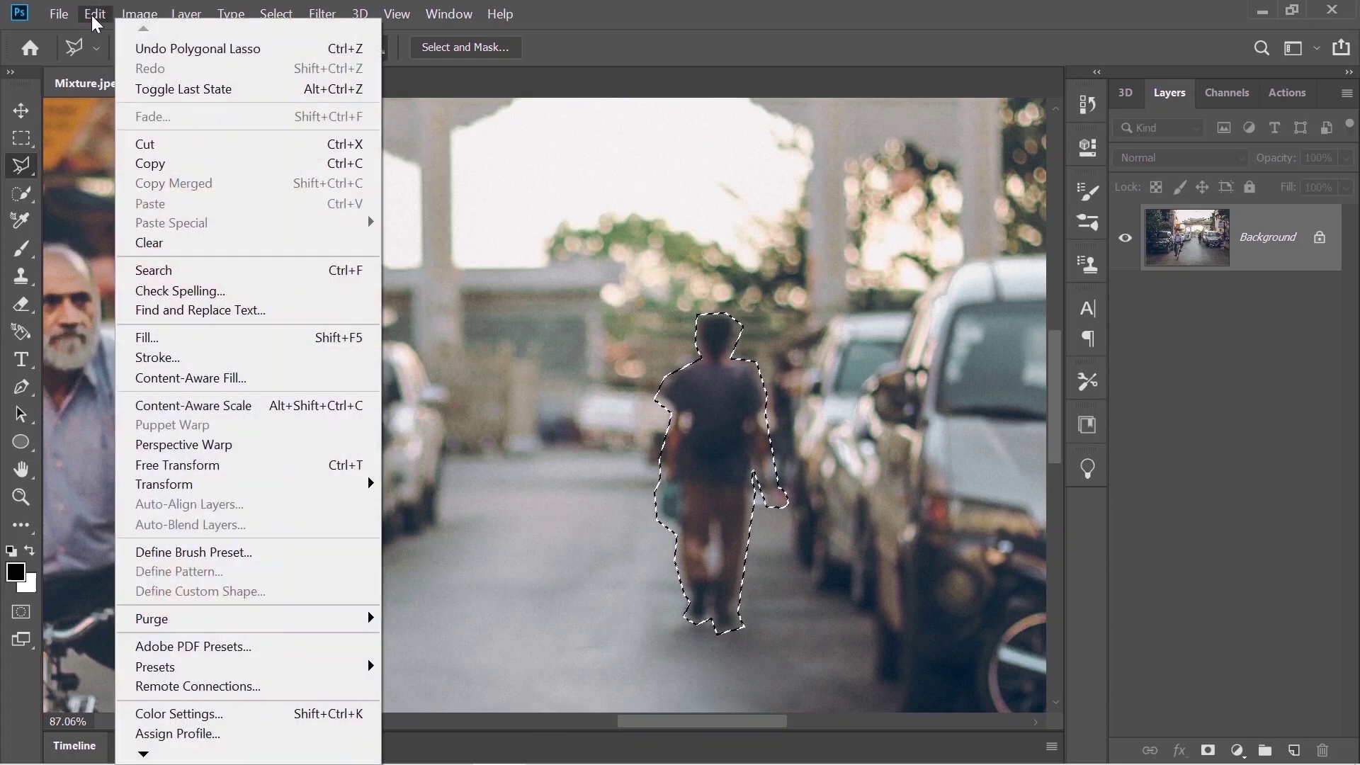
pyautogui.click(185, 379)
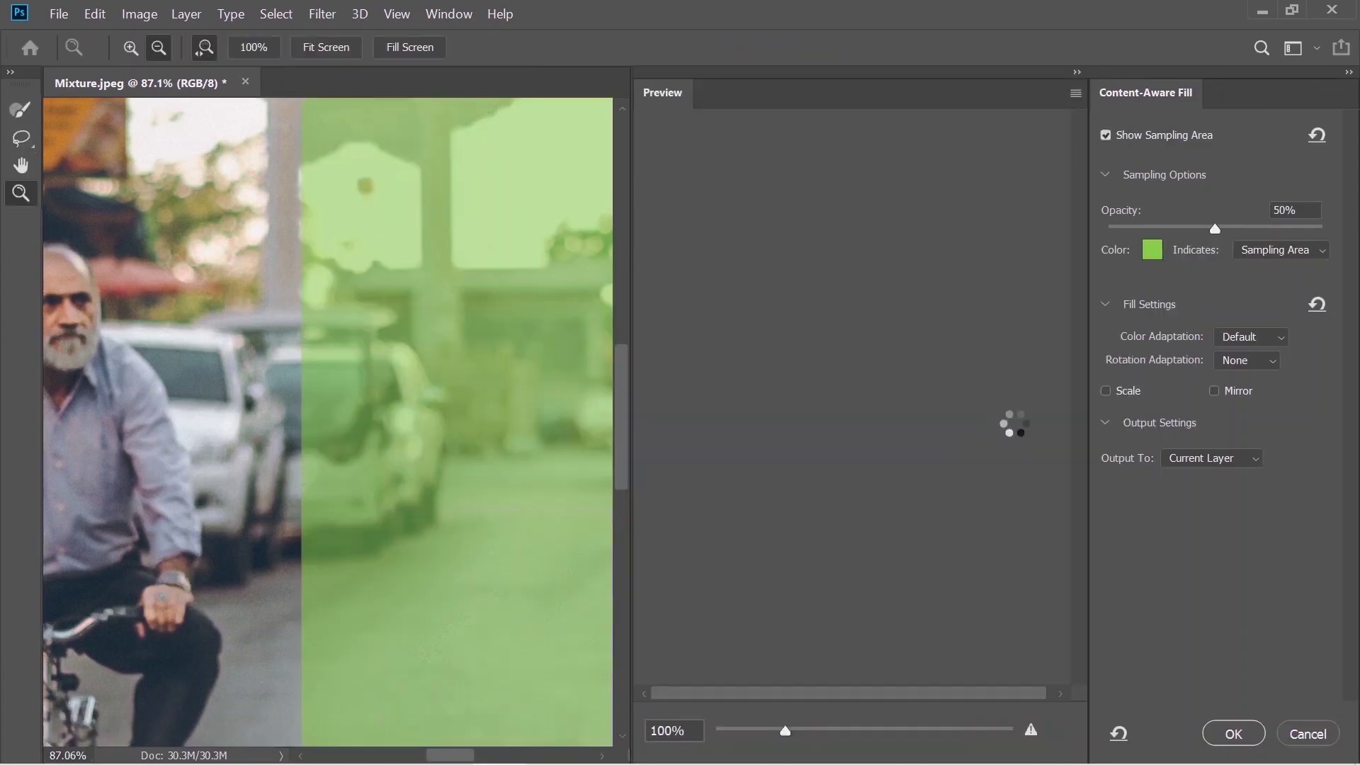
pyautogui.scroll(3, 991, 421)
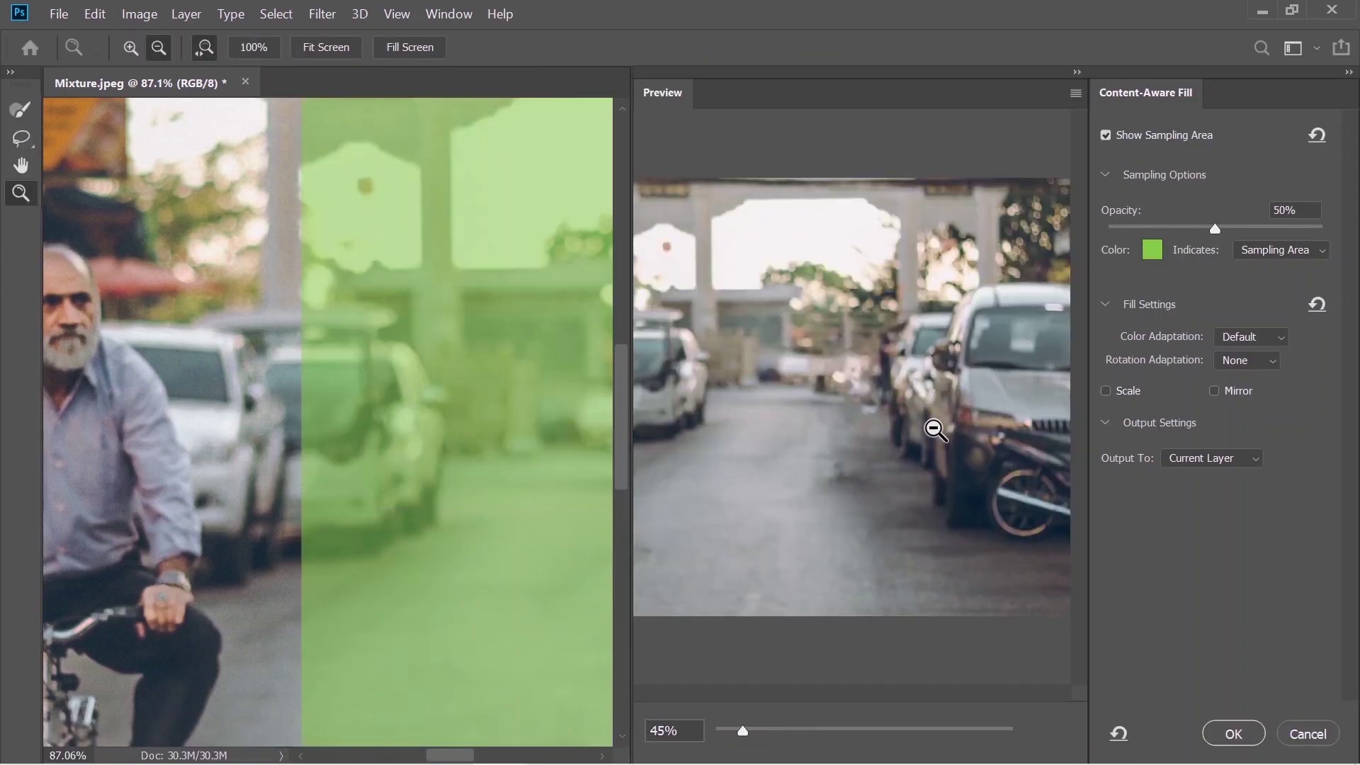
pyautogui.keyDown('alt'); pyautogui.click(889, 430); pyautogui.keyUp('alt')
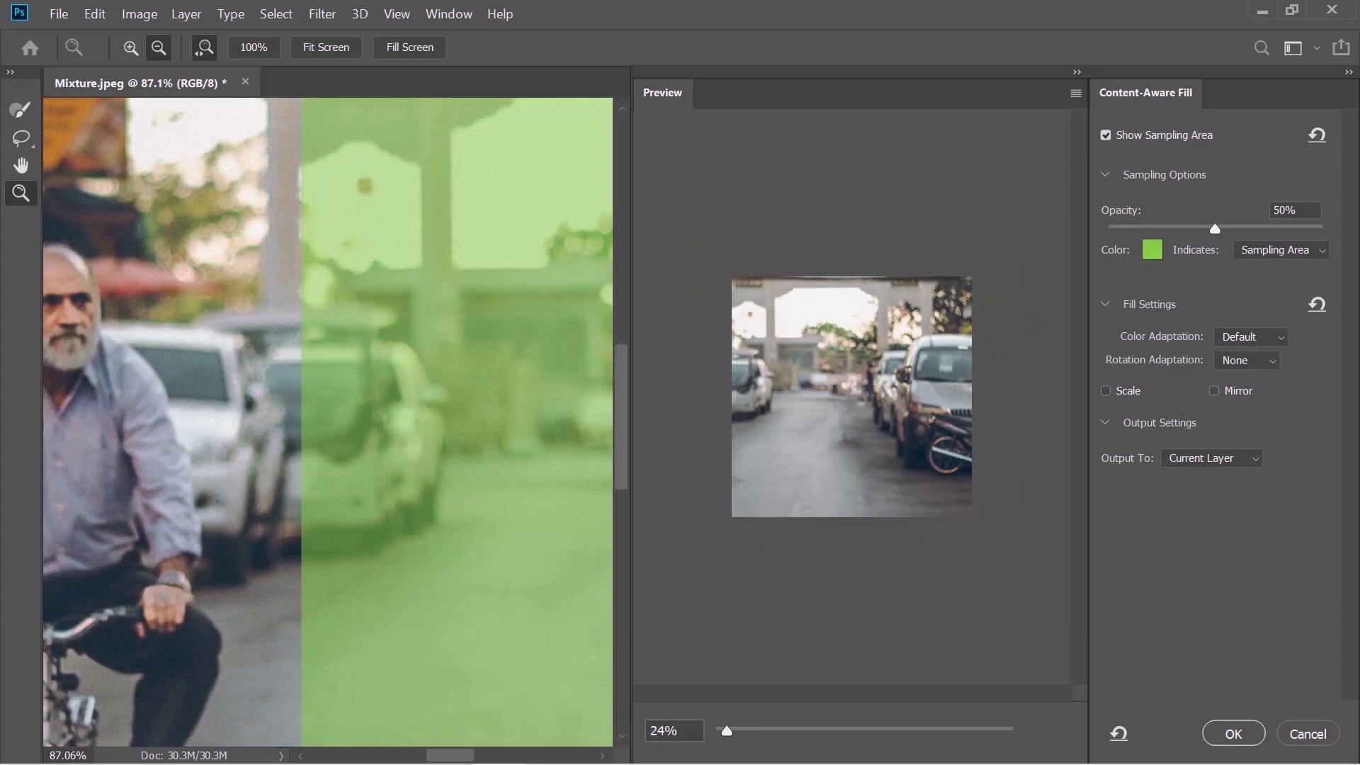
pyautogui.moveTo(730, 729); pyautogui.dragTo(785, 729)
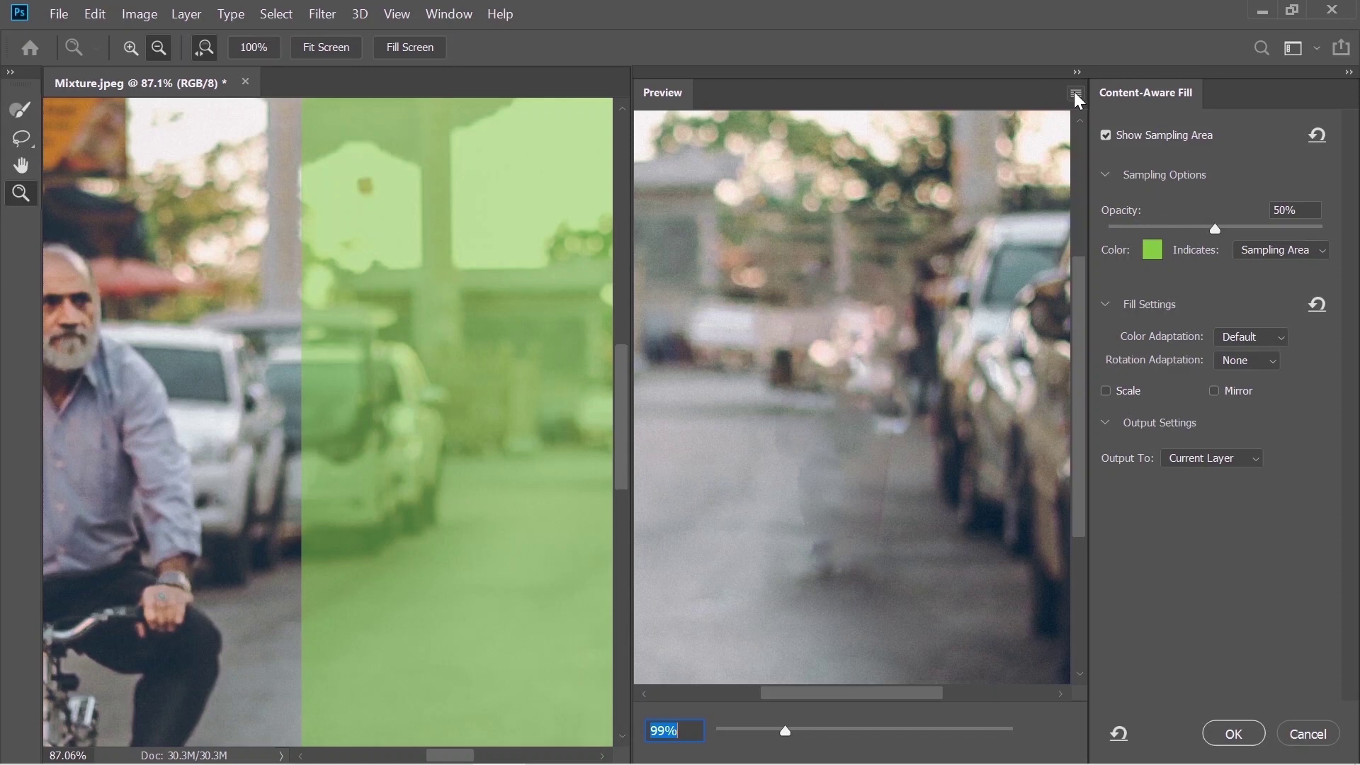
pyautogui.moveTo(510, 353); pyautogui.dragTo(444, 371)
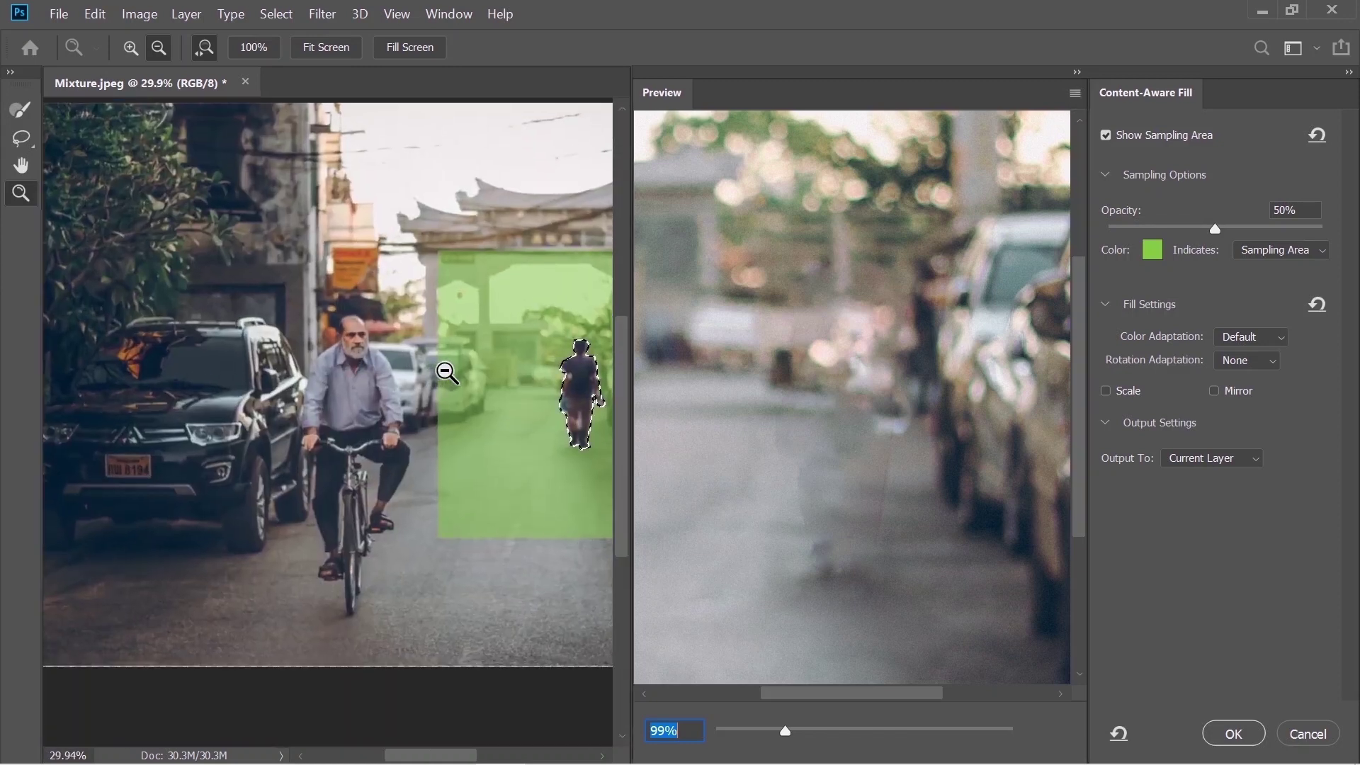
pyautogui.click(20, 165)
pyautogui.moveTo(601, 386); pyautogui.dragTo(384, 438)
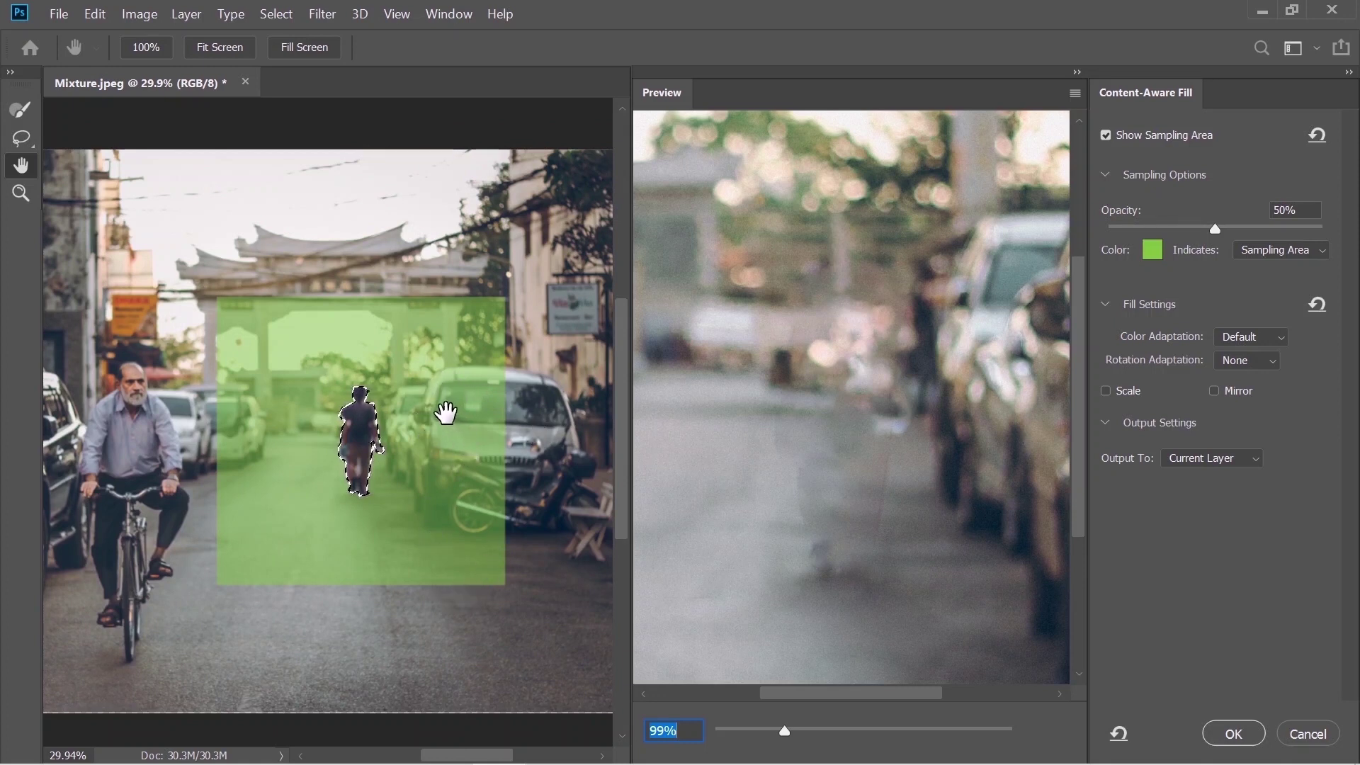
# Step: Subtract the parked cars on both sides of the street from the sampling area with a 600-size Sampling Brush and inspect the preview
pyautogui.click(21, 109)
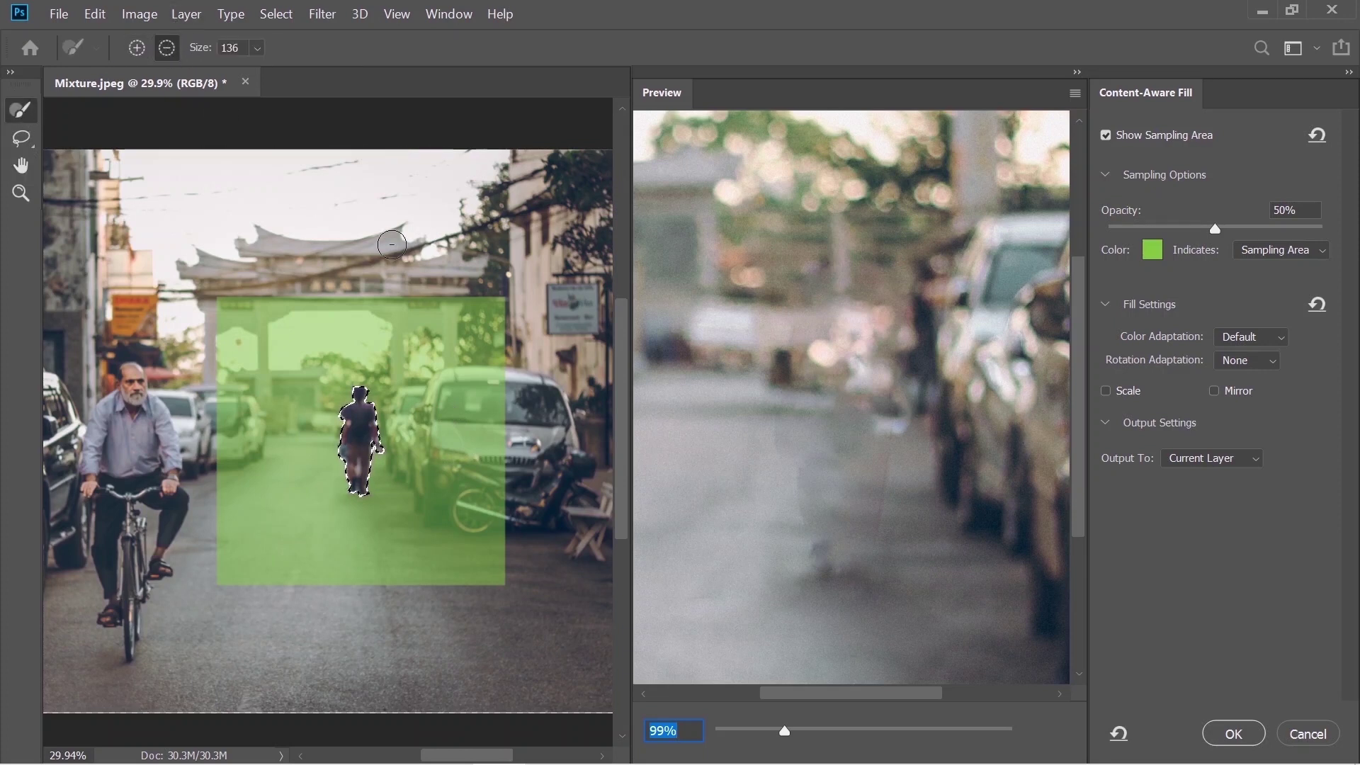
pyautogui.press(']')
pyautogui.press(']')
pyautogui.press(']')
pyautogui.press(']')
pyautogui.click(462, 332)
pyautogui.moveTo(462, 332)
pyautogui.mouseDown()
pyautogui.moveTo(451, 439)
pyautogui.moveTo(481, 481)
pyautogui.mouseUp()
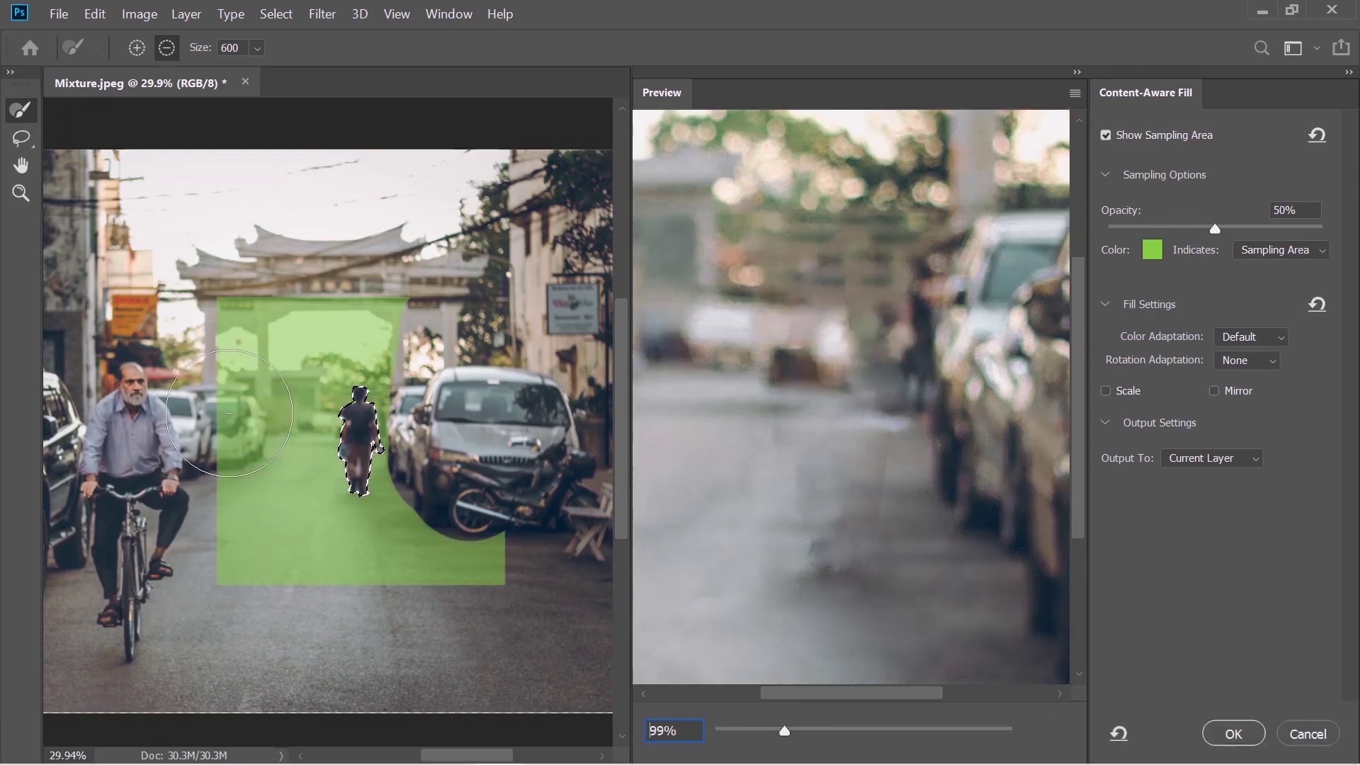
pyautogui.moveTo(208, 420); pyautogui.dragTo(209, 425)
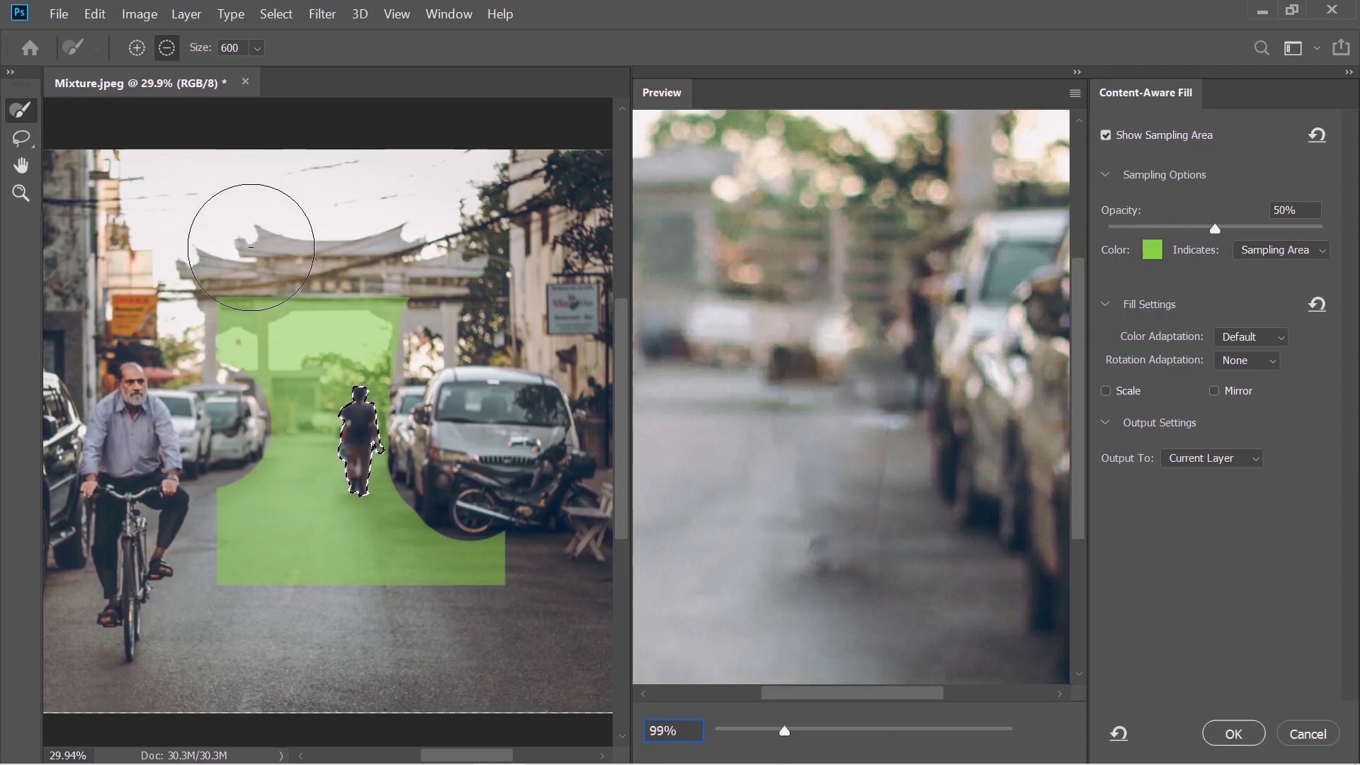
pyautogui.moveTo(898, 507); pyautogui.dragTo(865, 504)
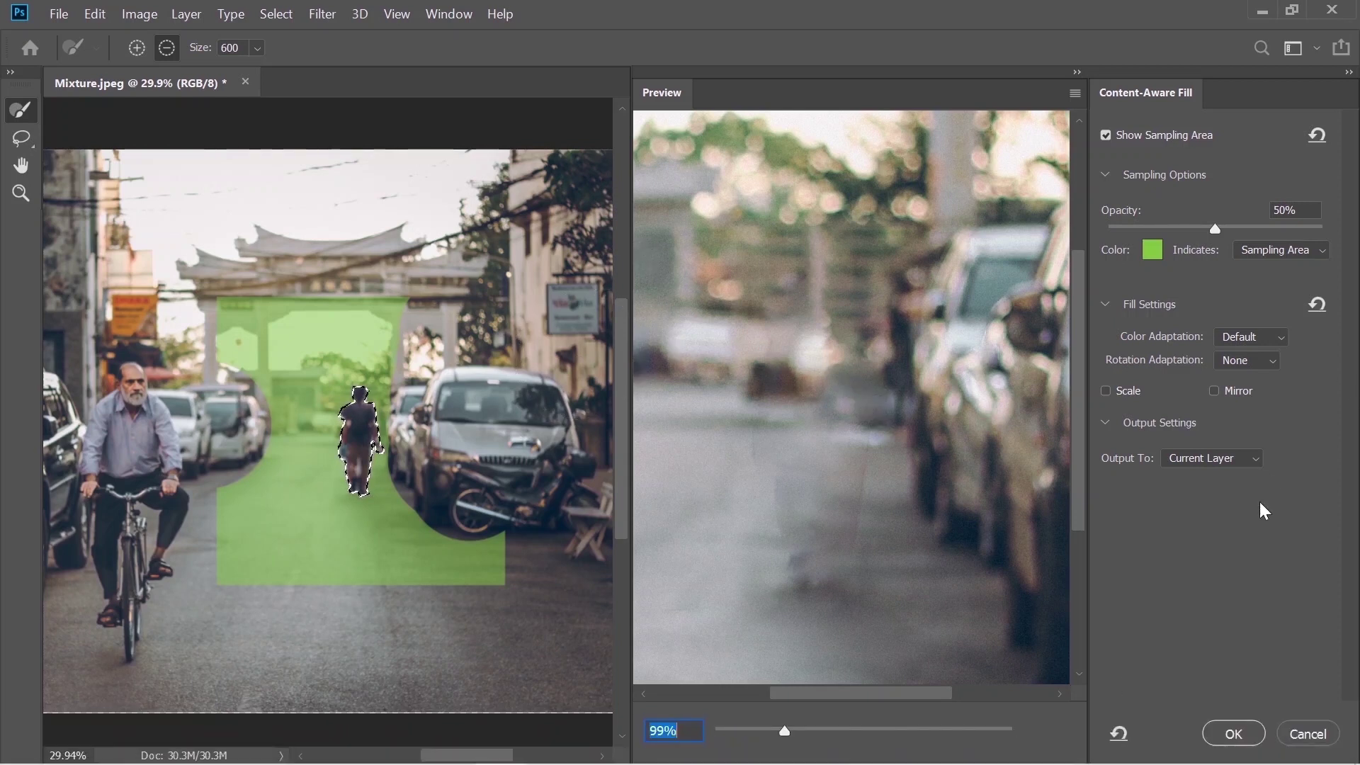
# Step: Apply the Content-Aware Fill to the walking man, clear the selection, and inspect the filled area up close
pyautogui.click(1232, 734)
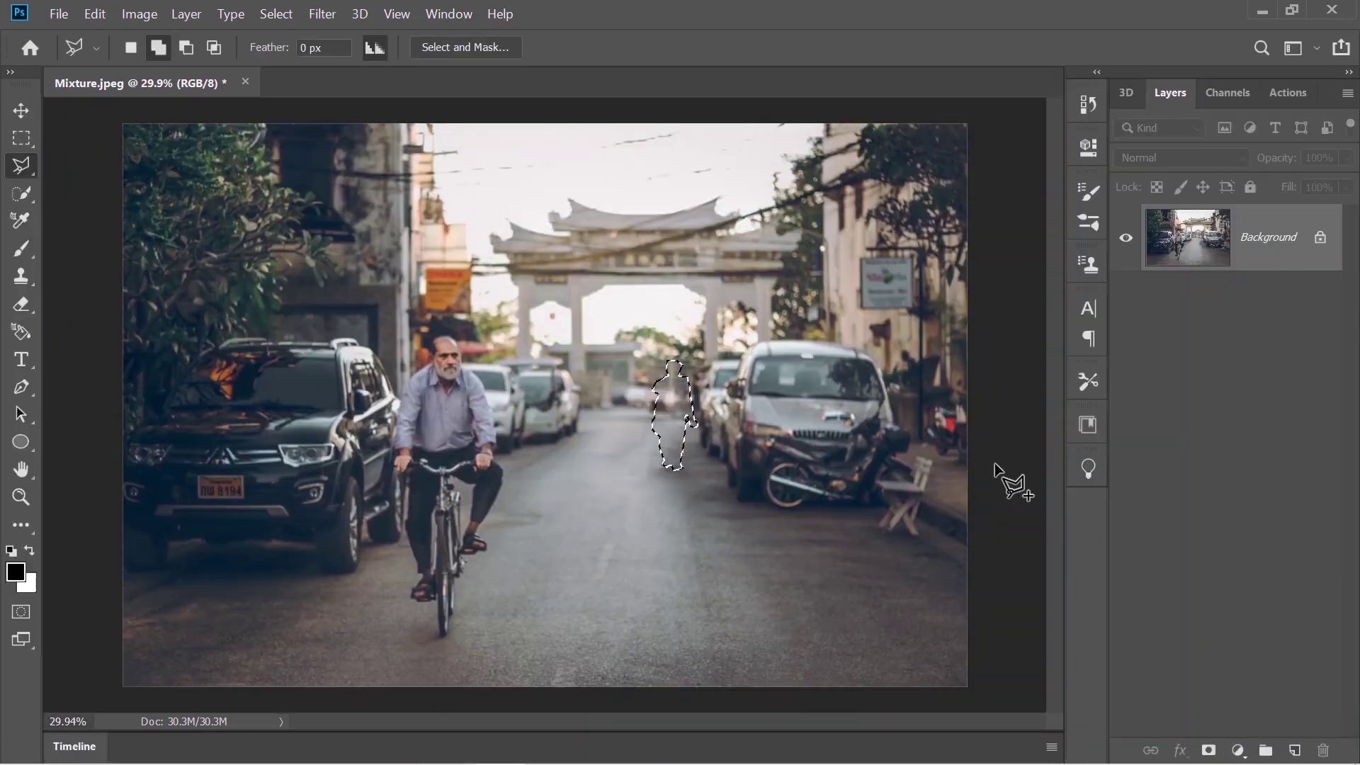
pyautogui.press('z')
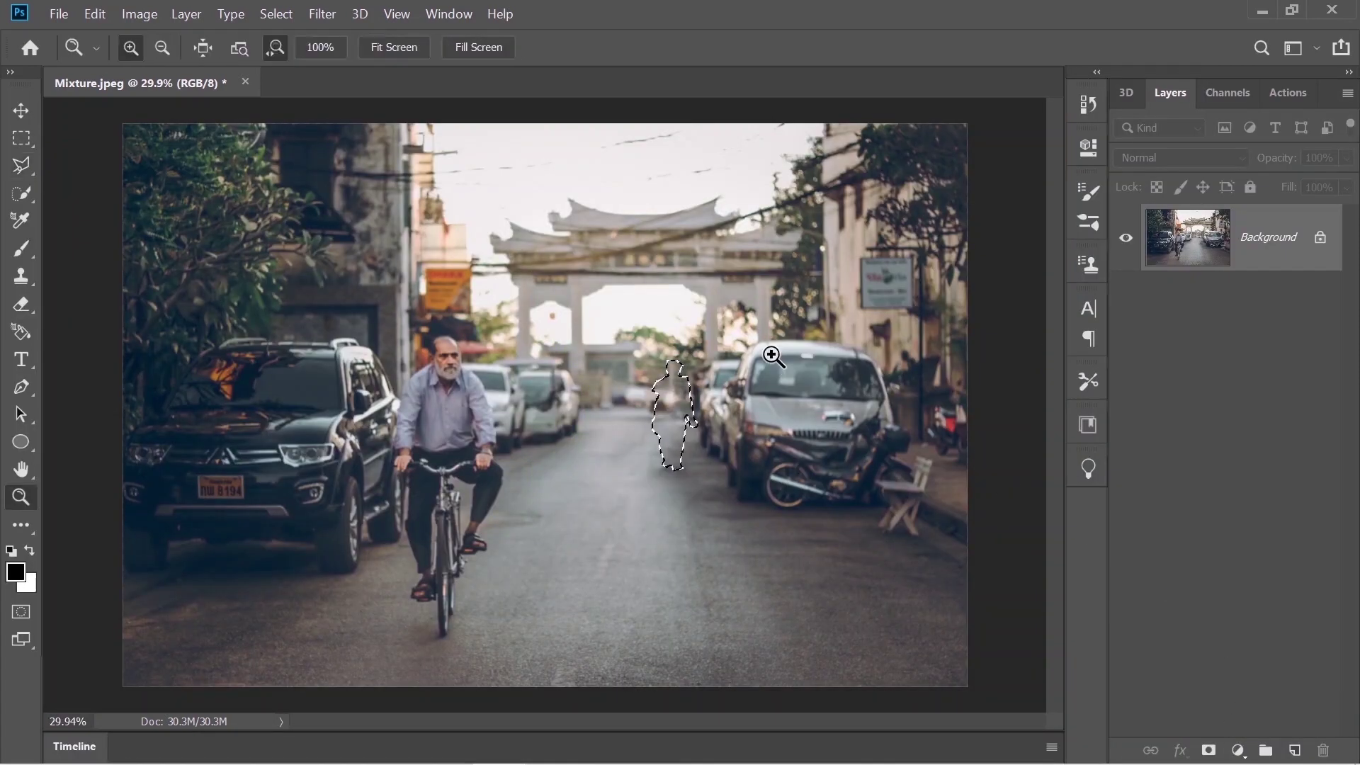
pyautogui.hotkey('ctrl', 'd')
pyautogui.scroll(5, 737, 395)
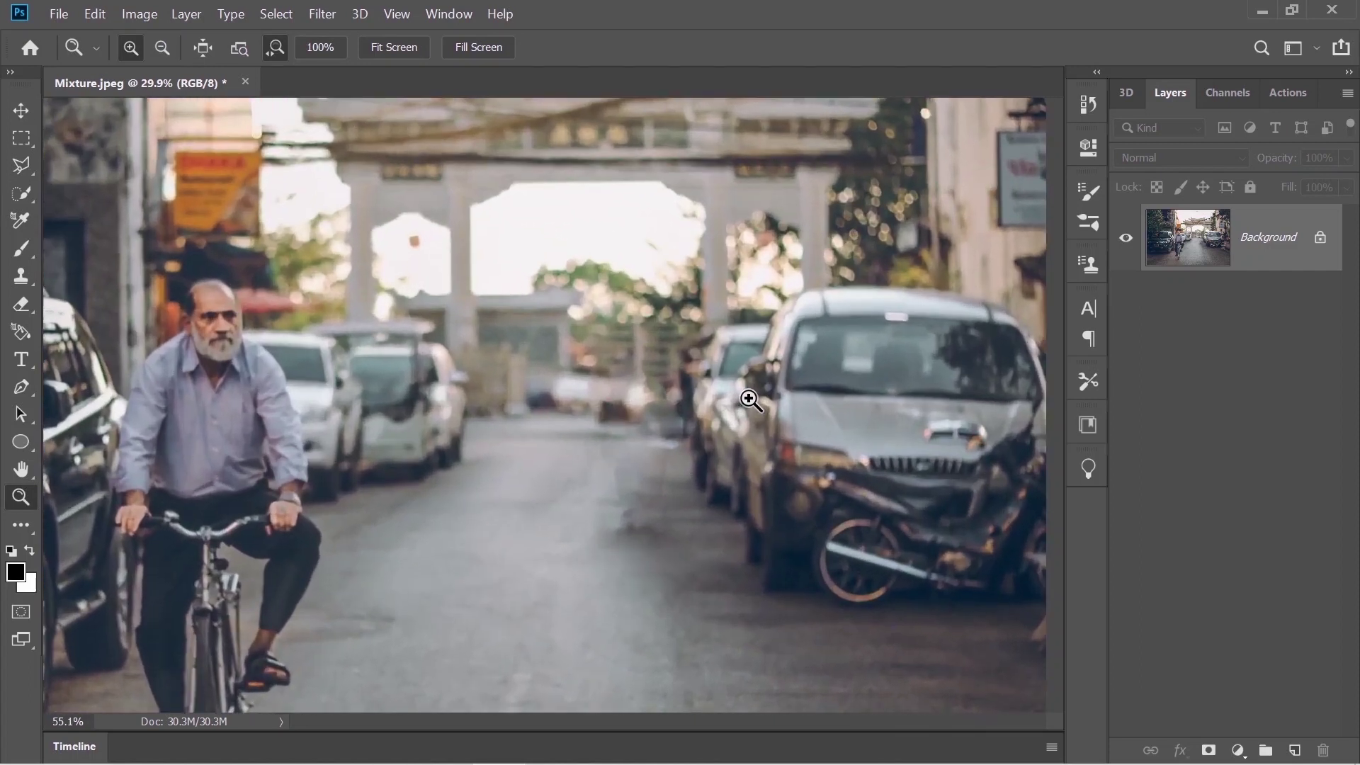
pyautogui.scroll(6, 767, 399)
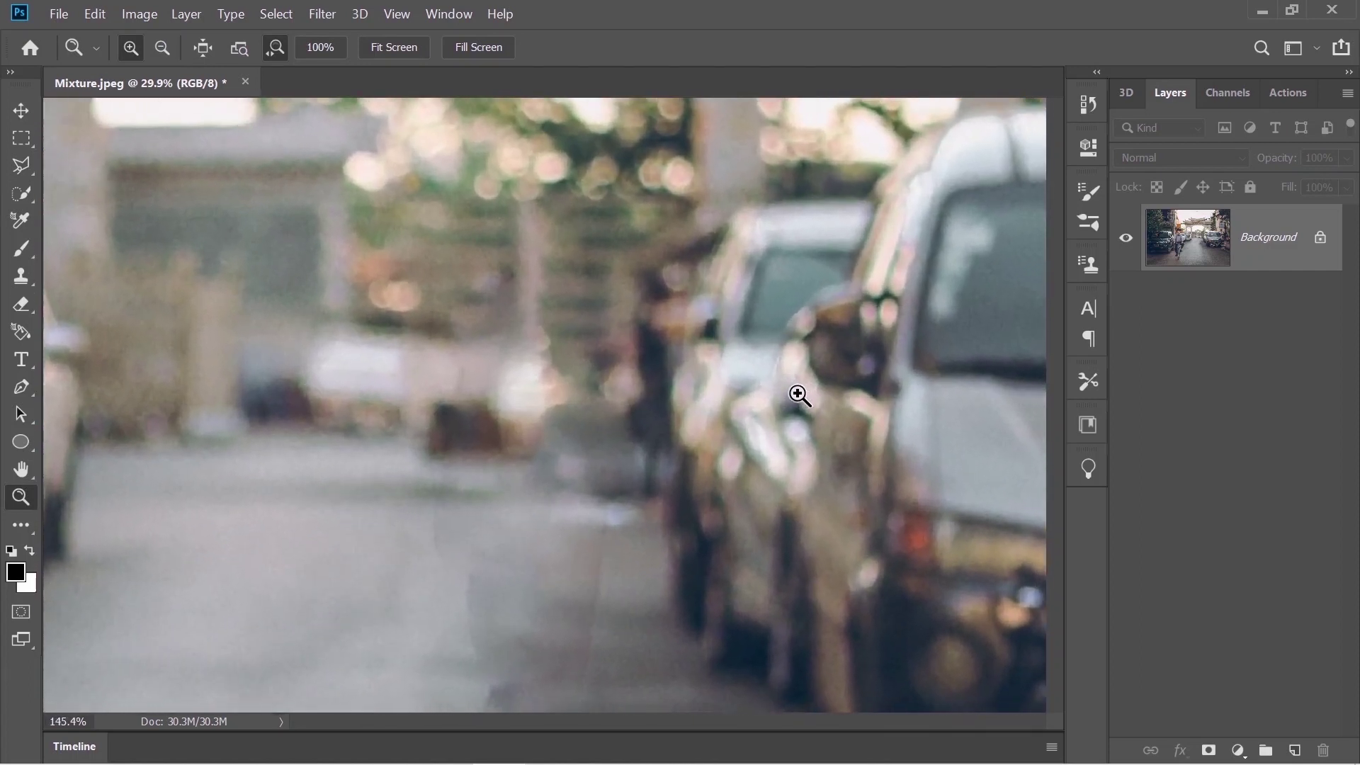
pyautogui.scroll(-4, 799, 394)
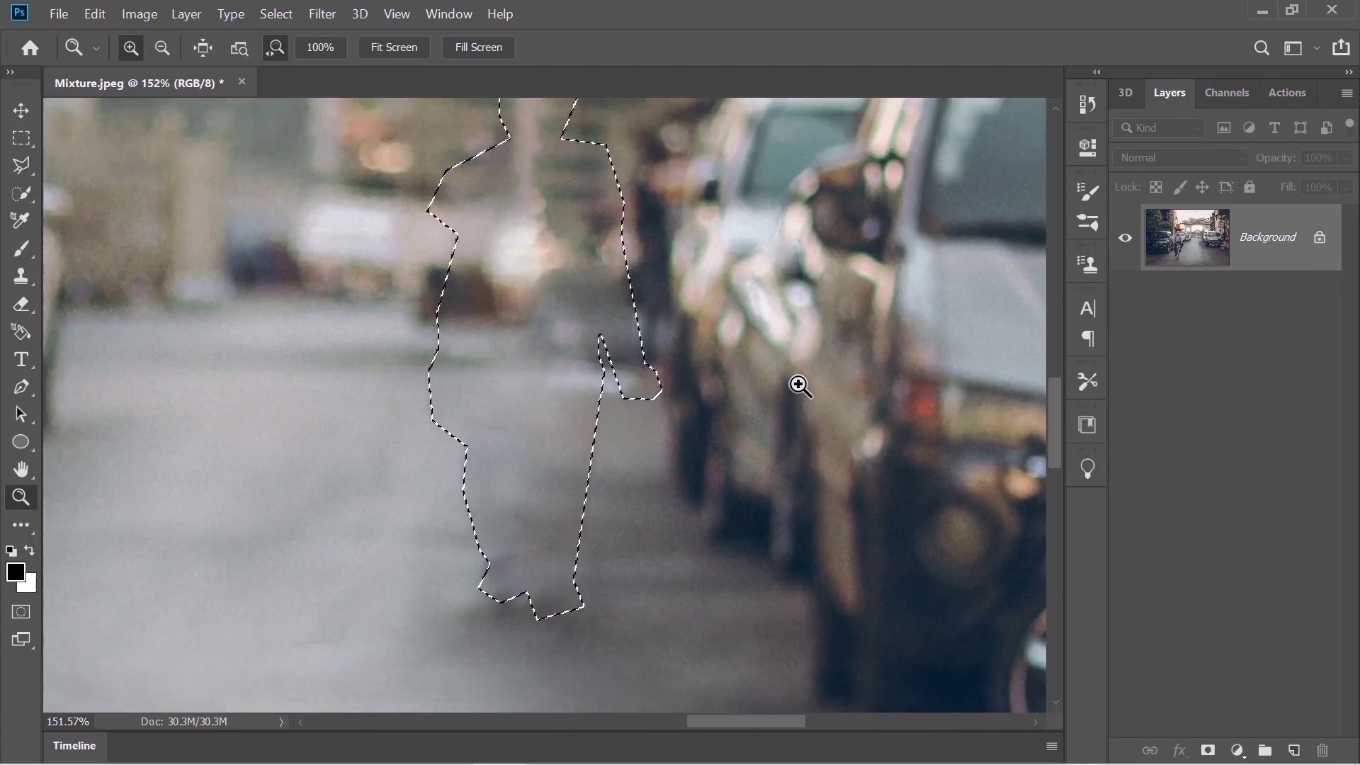
pyautogui.scroll(1, 799, 386)
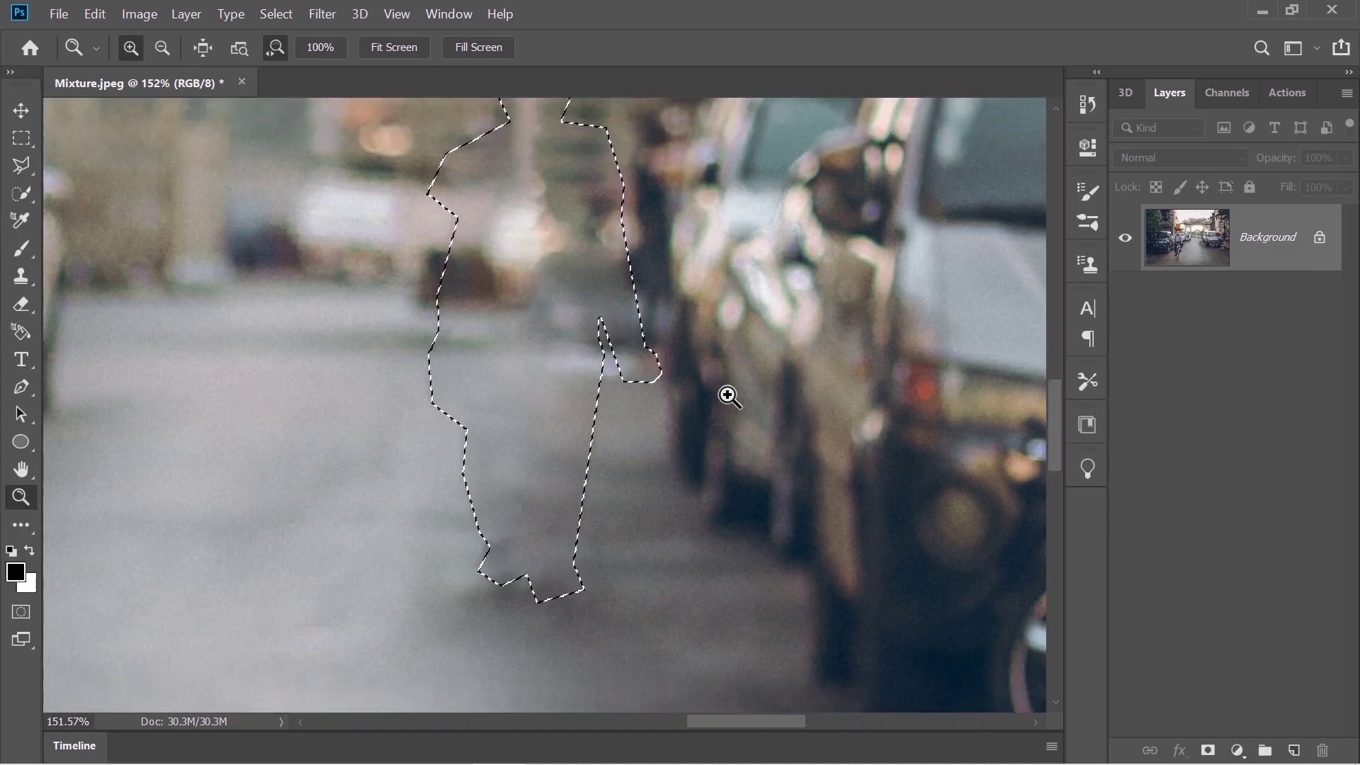
pyautogui.hotkey('ctrl', 'd')
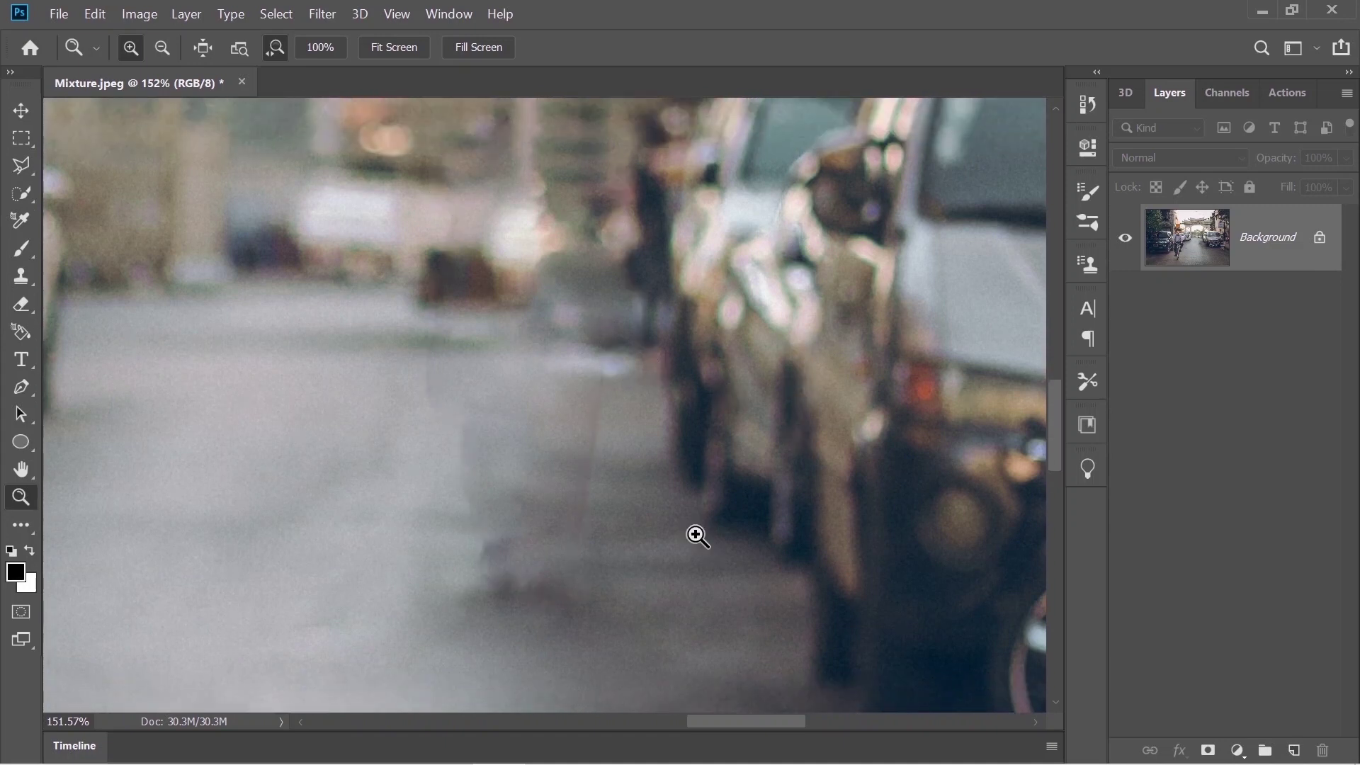
# Step: Outline the leftover smudges on the asphalt where the man was walking with the Polygonal Lasso
pyautogui.moveTo(522, 383); pyautogui.dragTo(491, 397)
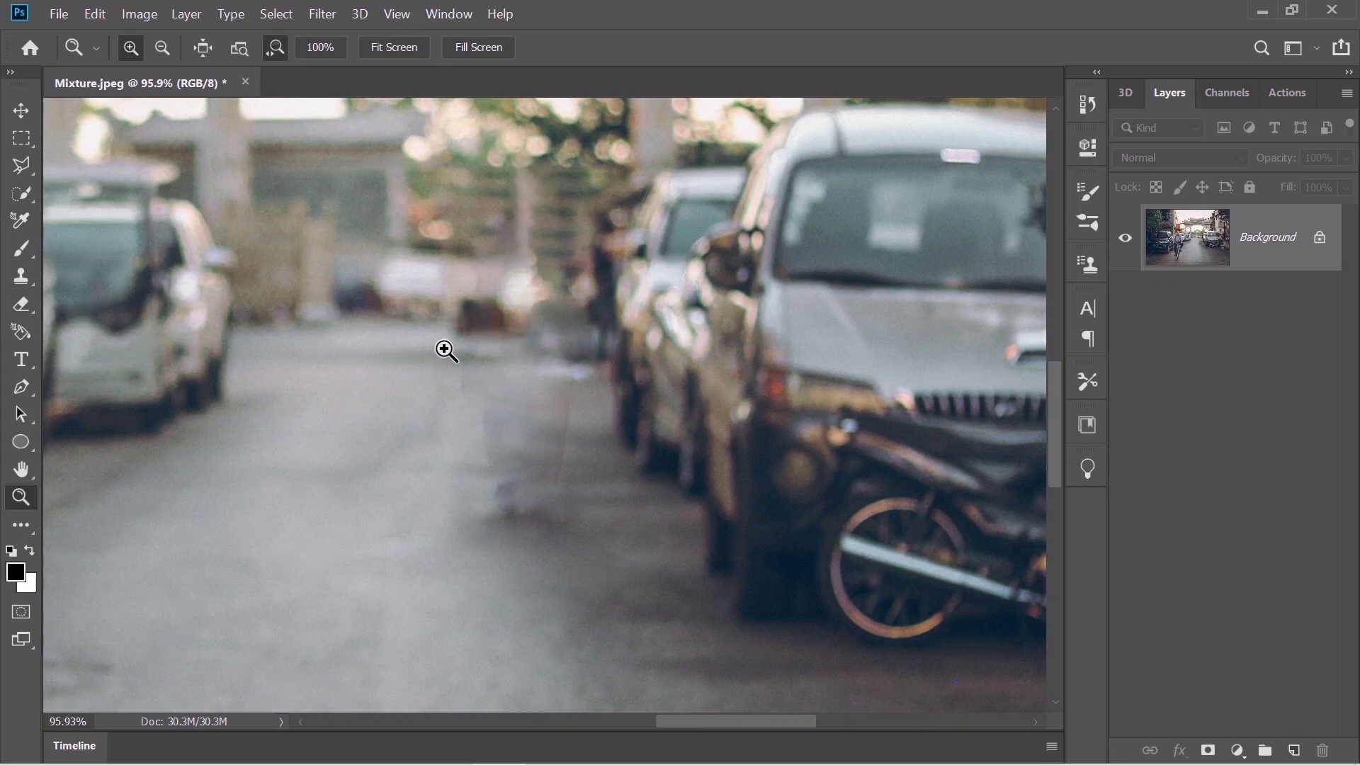
pyautogui.click(31, 169)
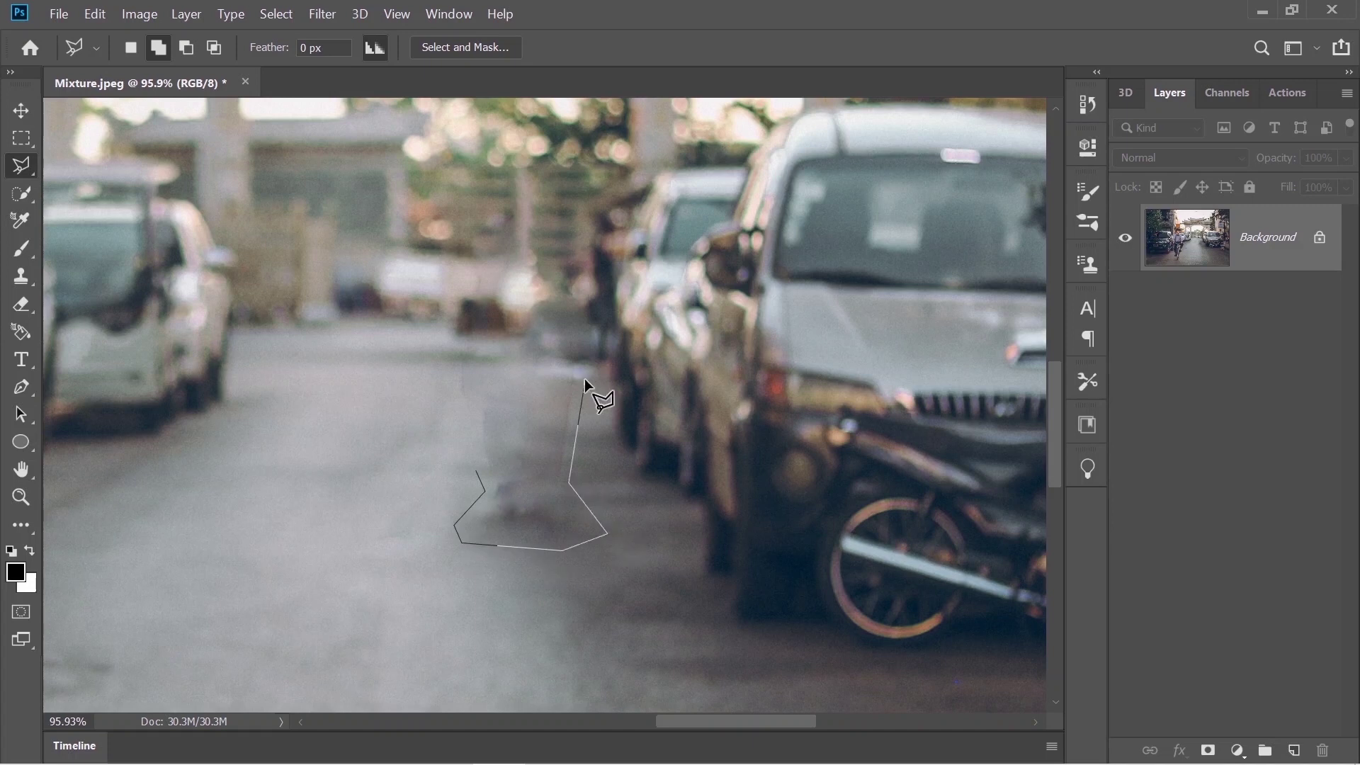
pyautogui.click(473, 343)
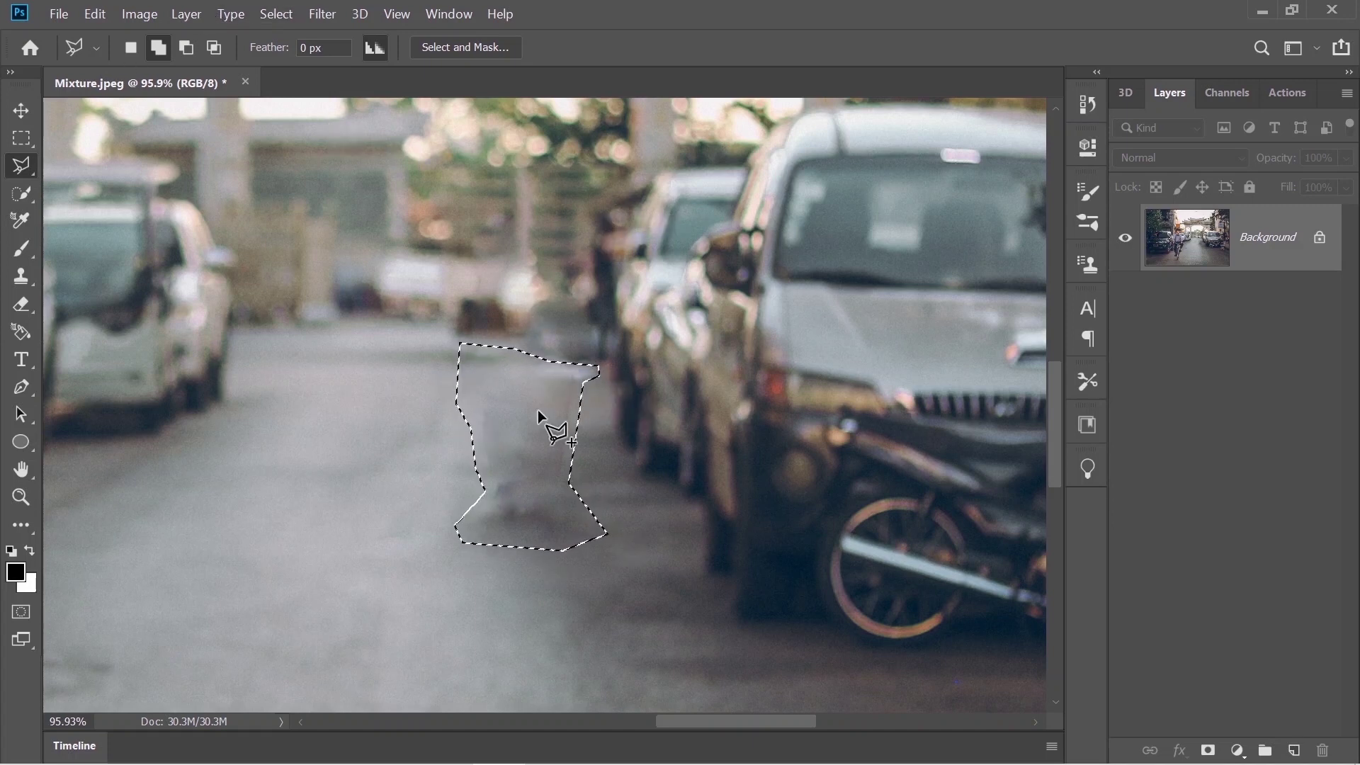
# Step: Patch the selected smudges with clean asphalt from the middle of the street using the Patch tool, and deselect
pyautogui.click(20, 524)
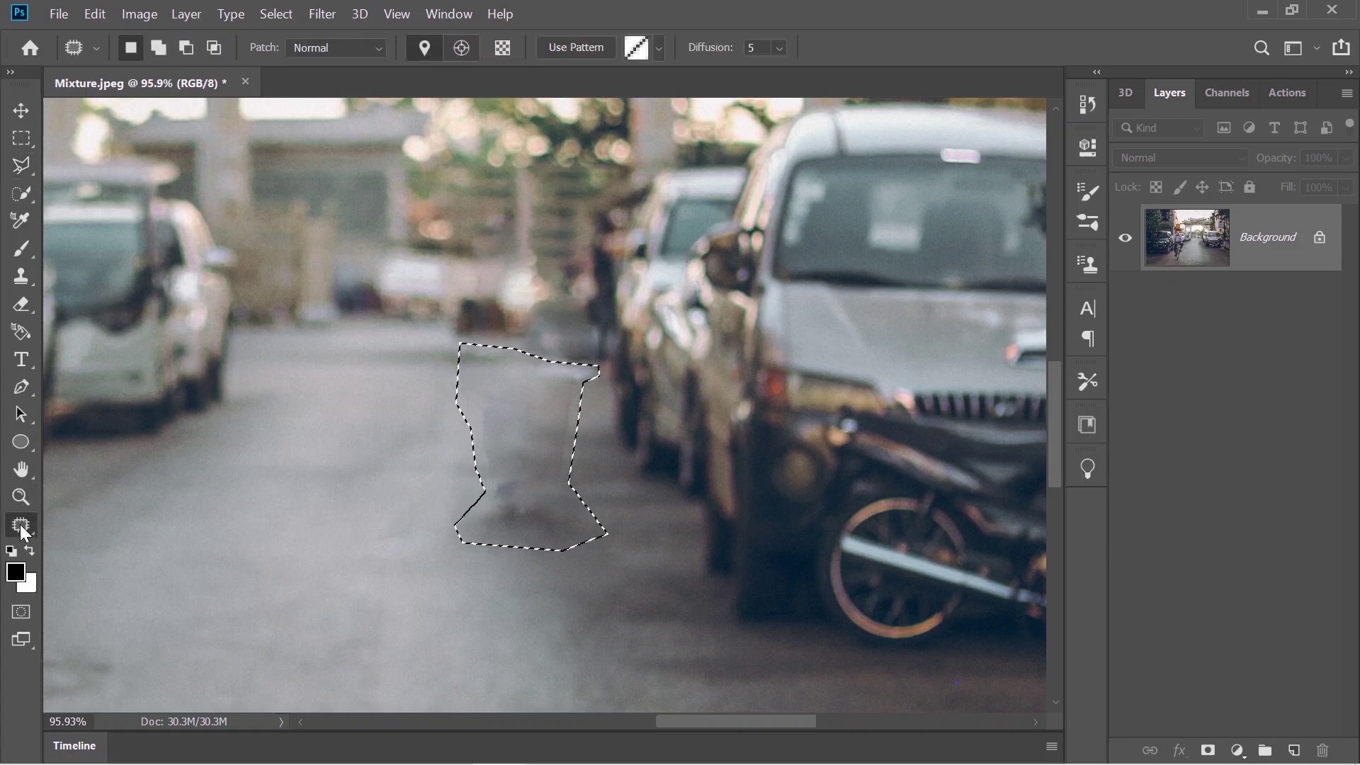
pyautogui.moveTo(520, 429); pyautogui.dragTo(316, 425)
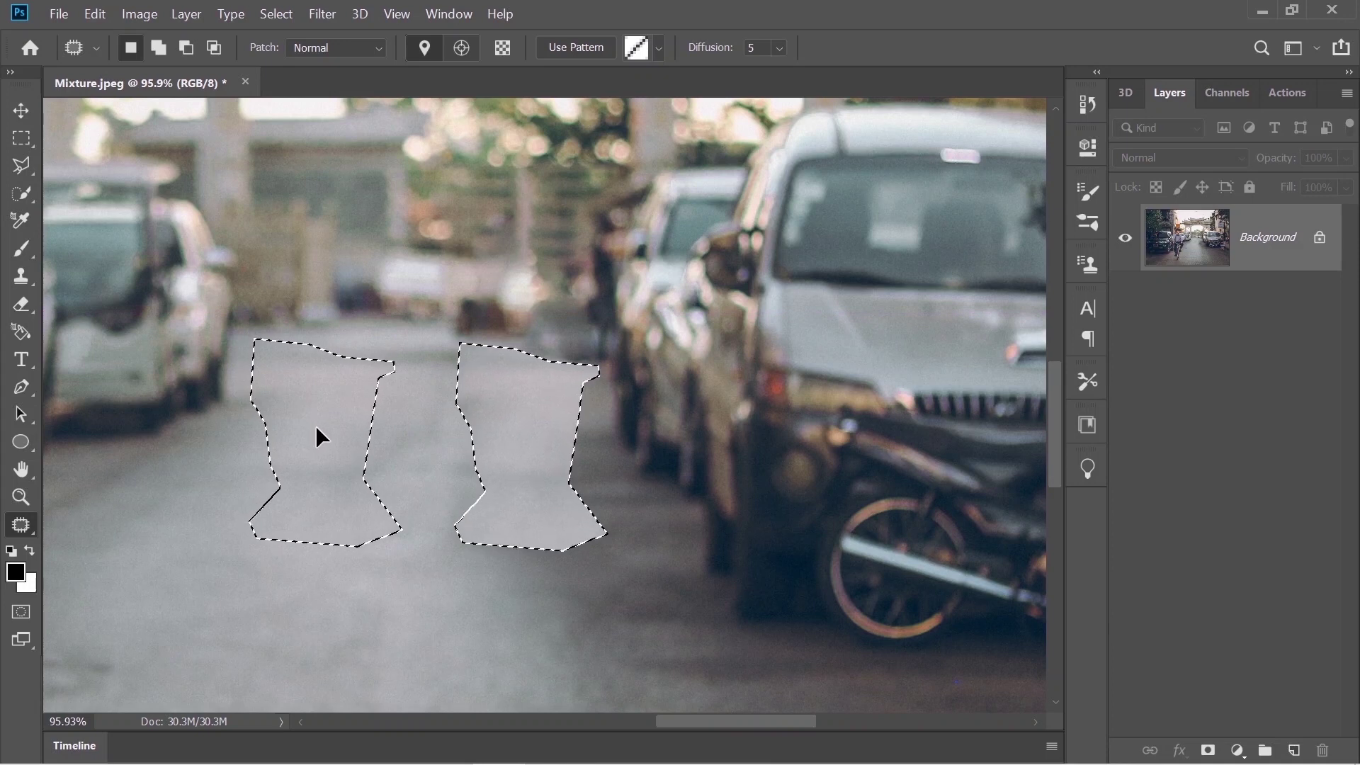
pyautogui.moveTo(316, 425); pyautogui.dragTo(316, 425)
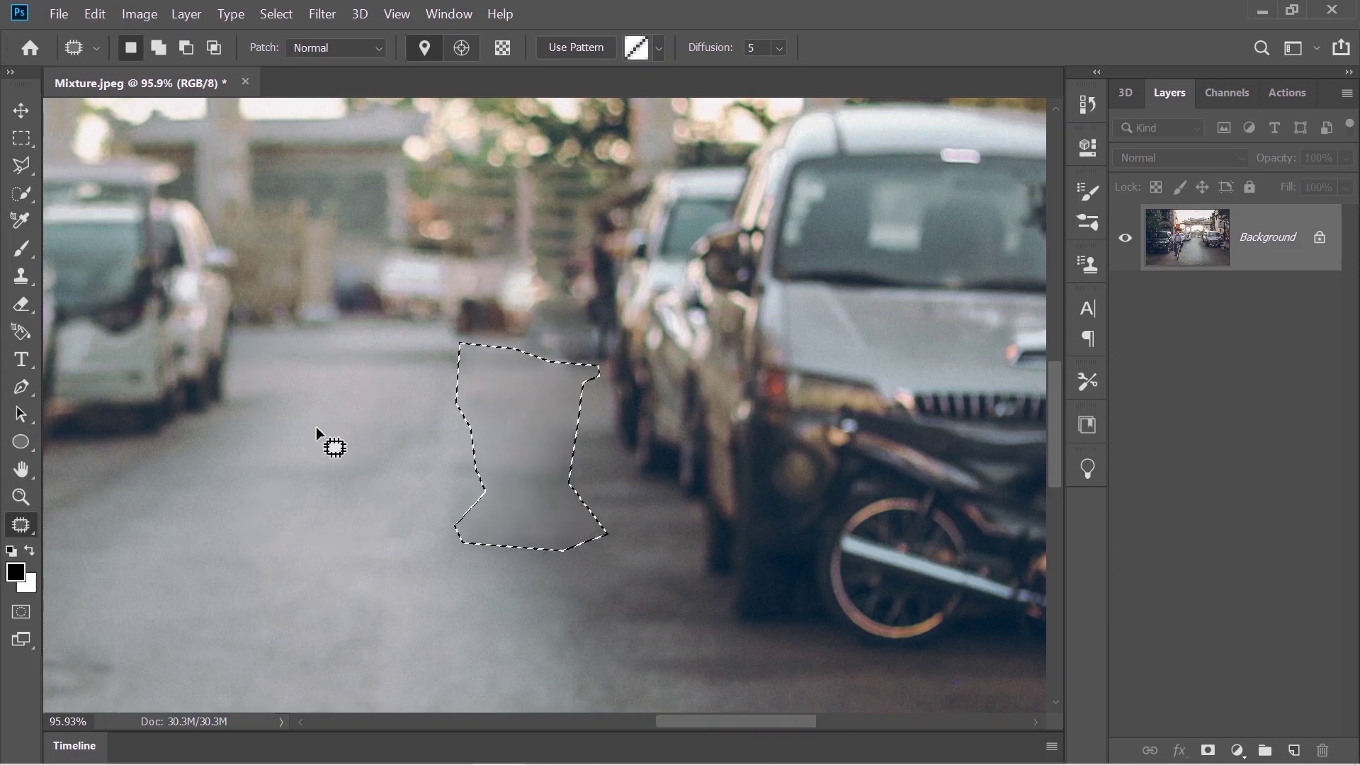
pyautogui.hotkey('ctrl', 'd')
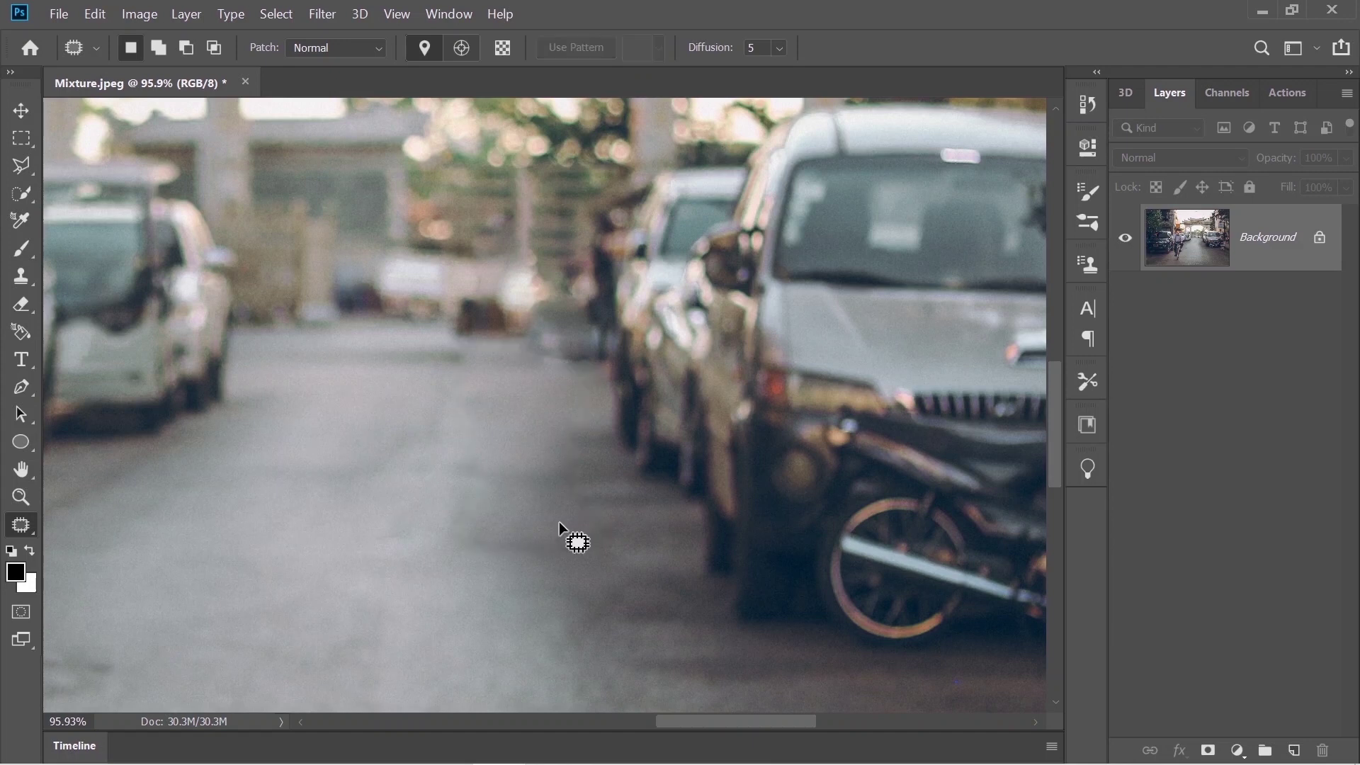
# Step: Compare the whole retouched photo with the original Mixture layer by toggling the visibility of Layer 0
pyautogui.press('z')
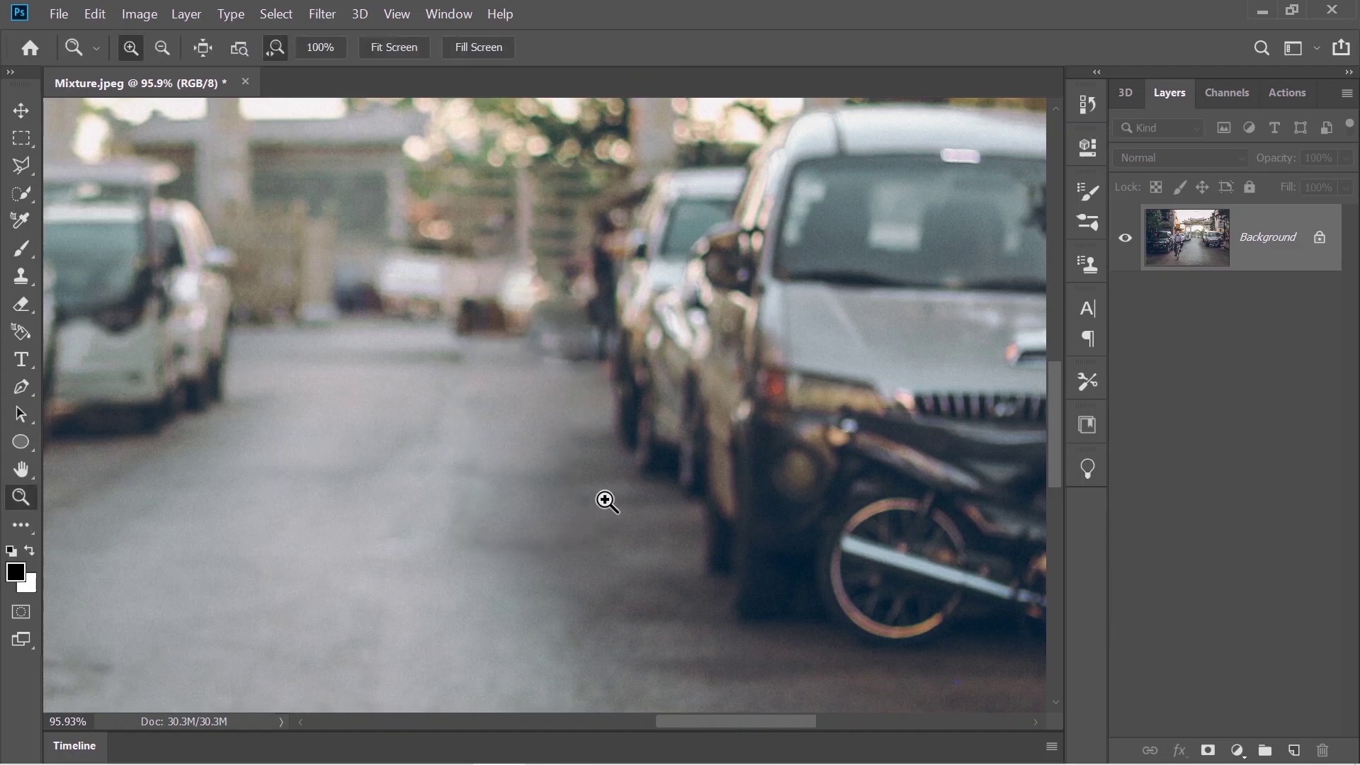
pyautogui.moveTo(725, 455); pyautogui.dragTo(643, 432)
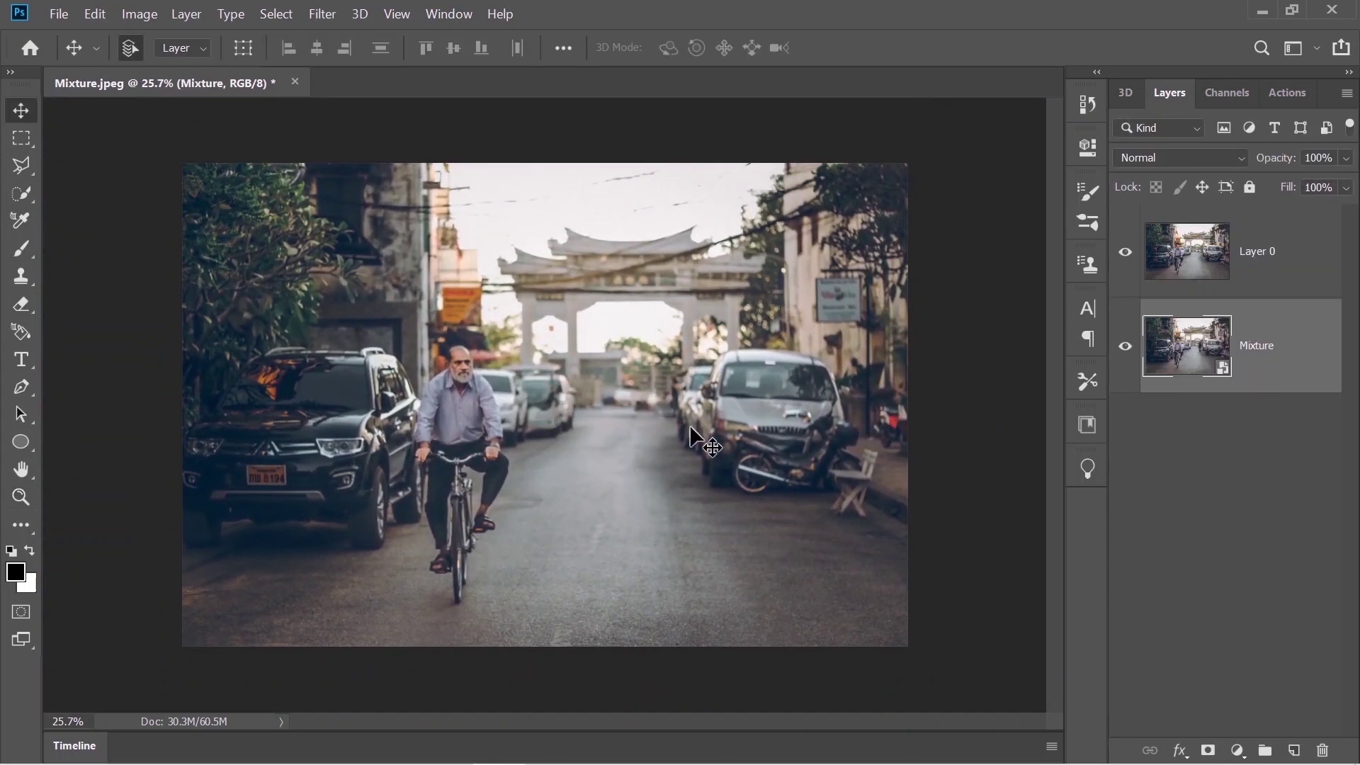
pyautogui.click(1131, 269)
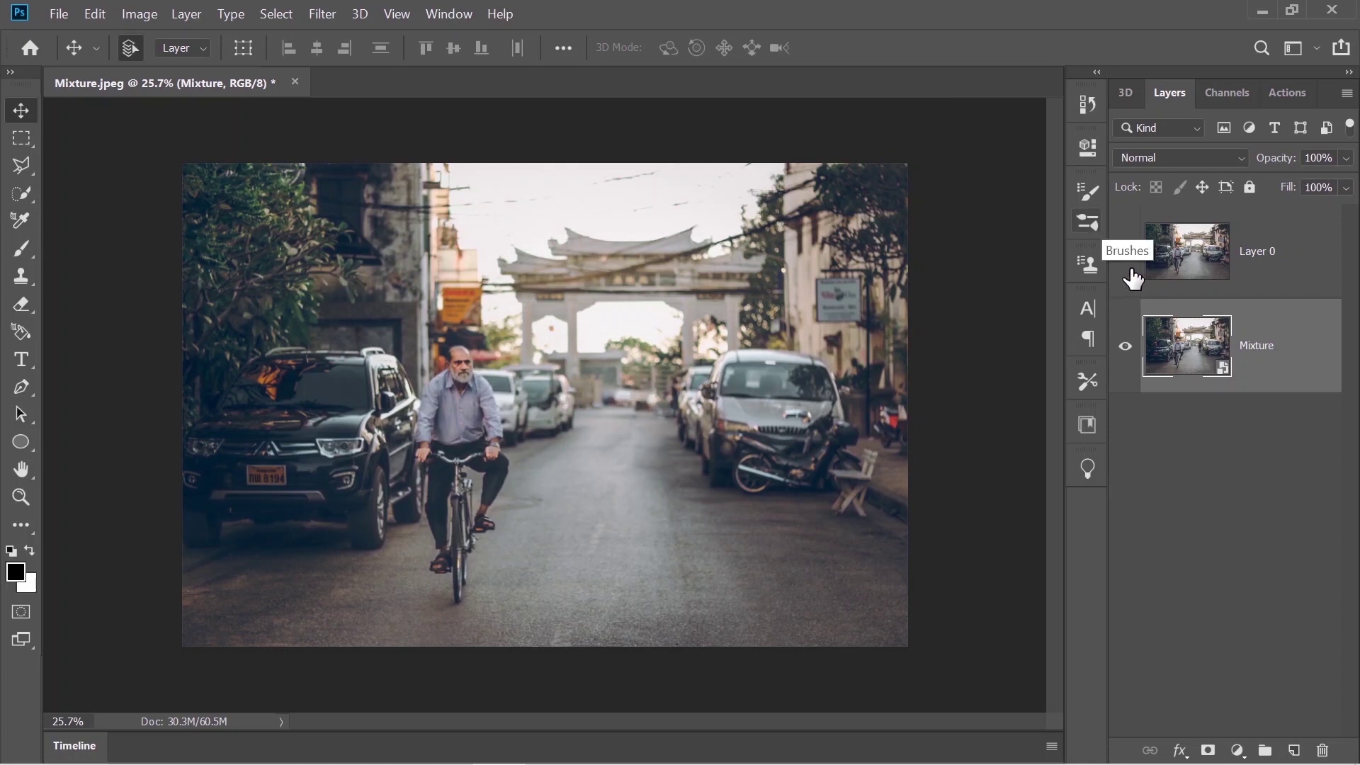
pyautogui.click(1125, 251)
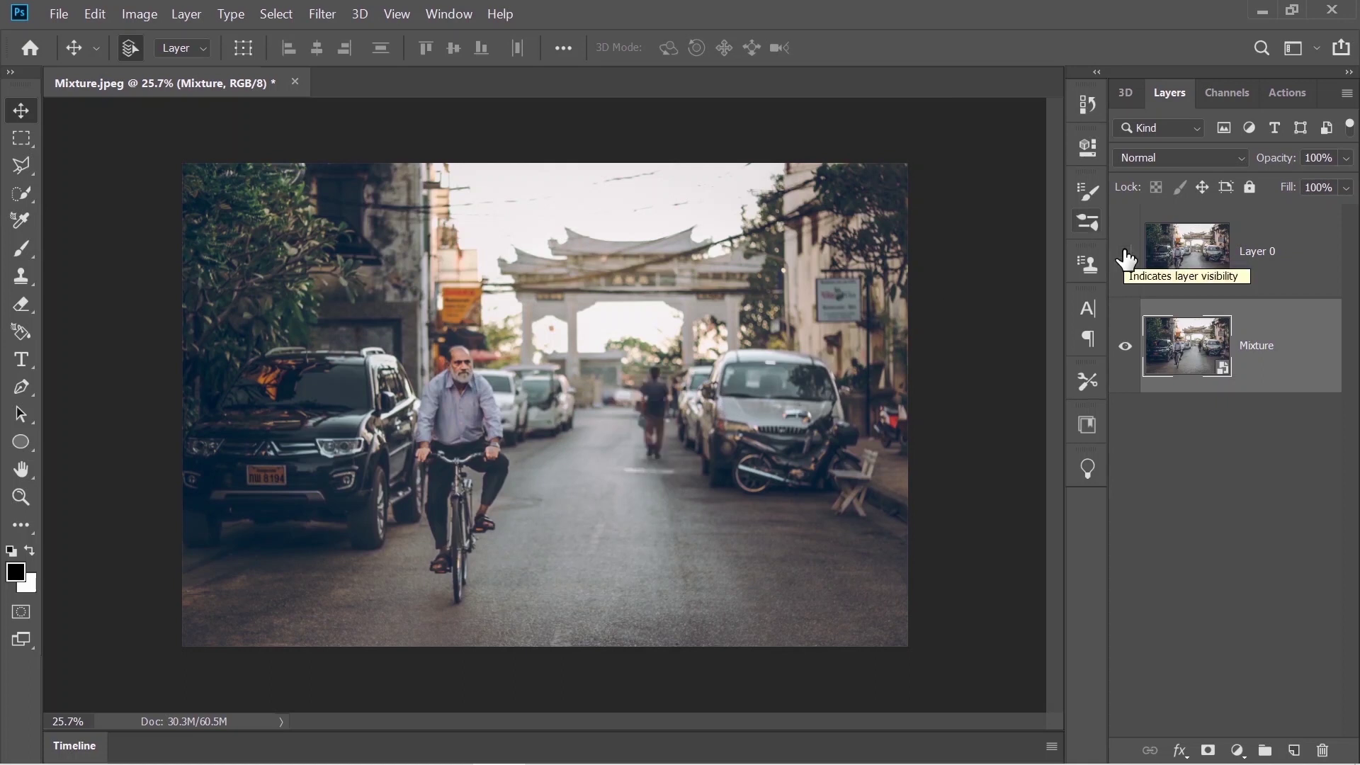
pyautogui.click(1126, 256)
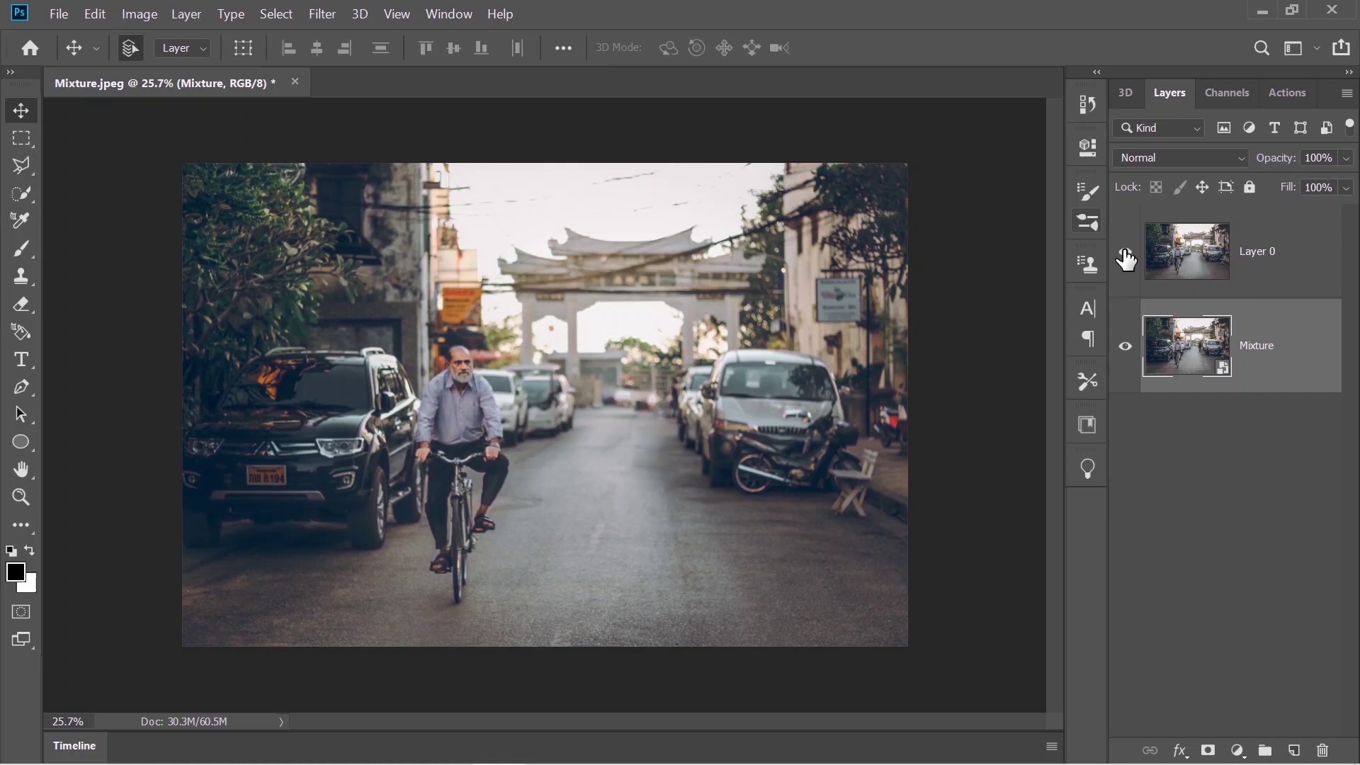